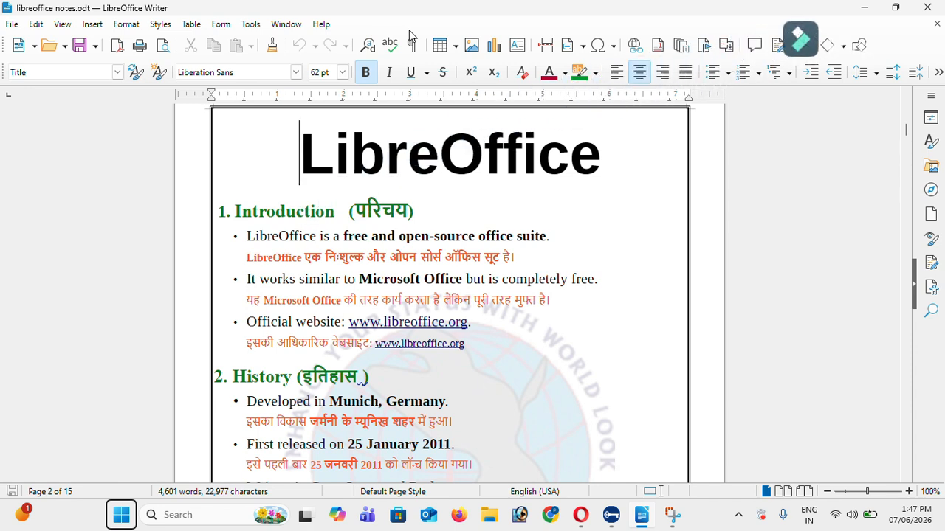
# Browse the File menu and its submenus, then dismiss it
pyautogui.click(35, 24)
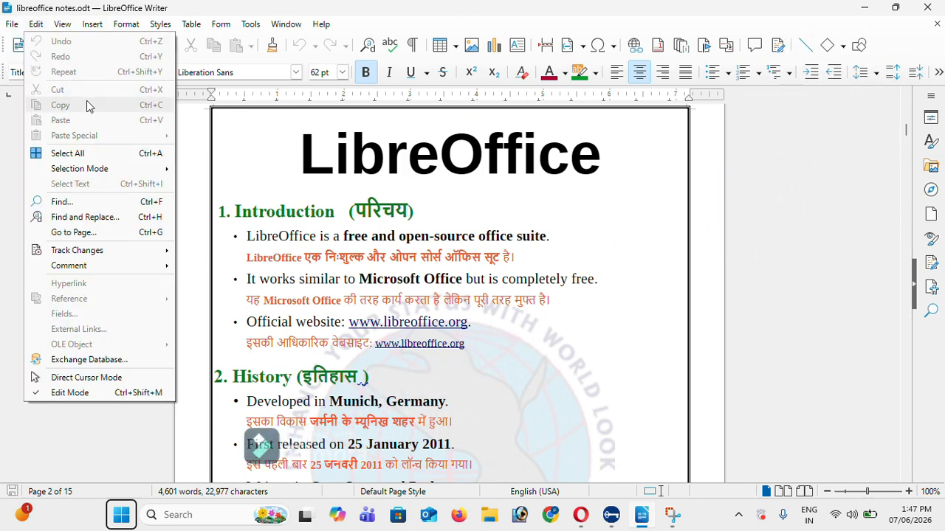
pyautogui.moveTo(11, 27)
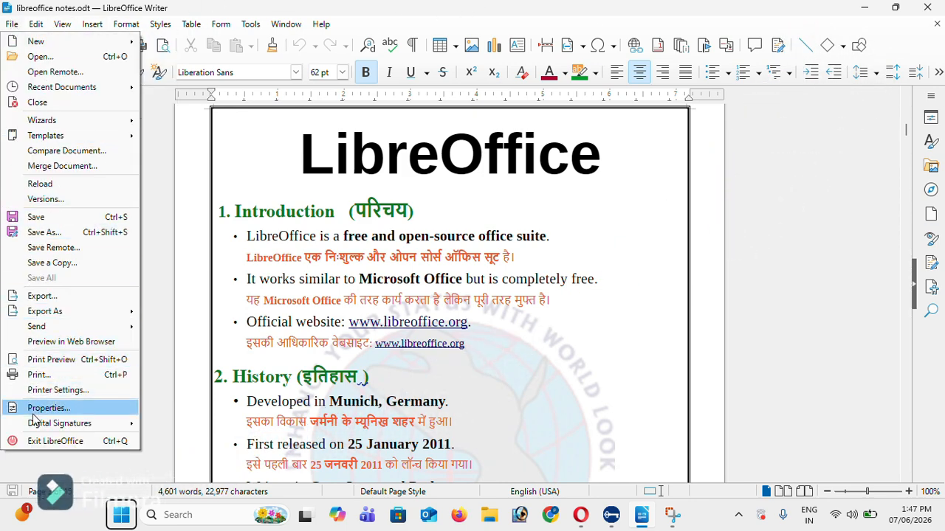
pyautogui.moveTo(72, 140)
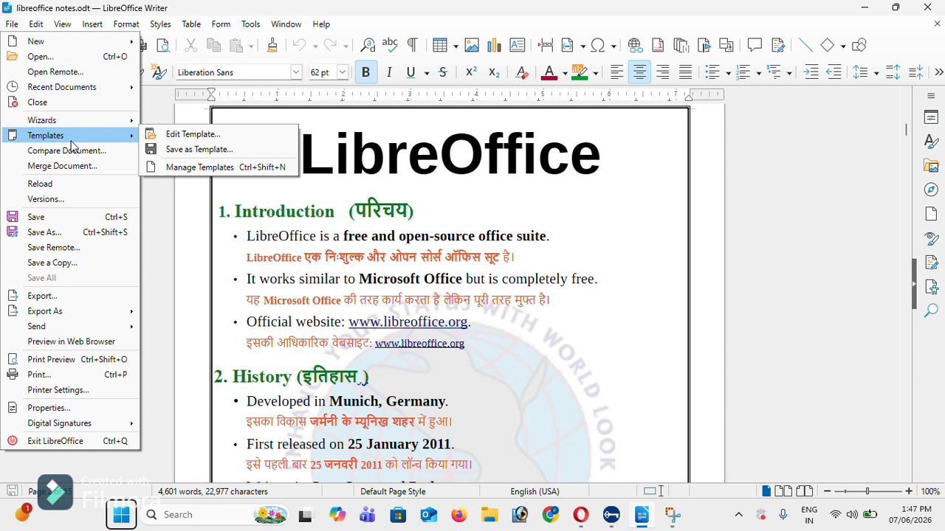
pyautogui.click(216, 208)
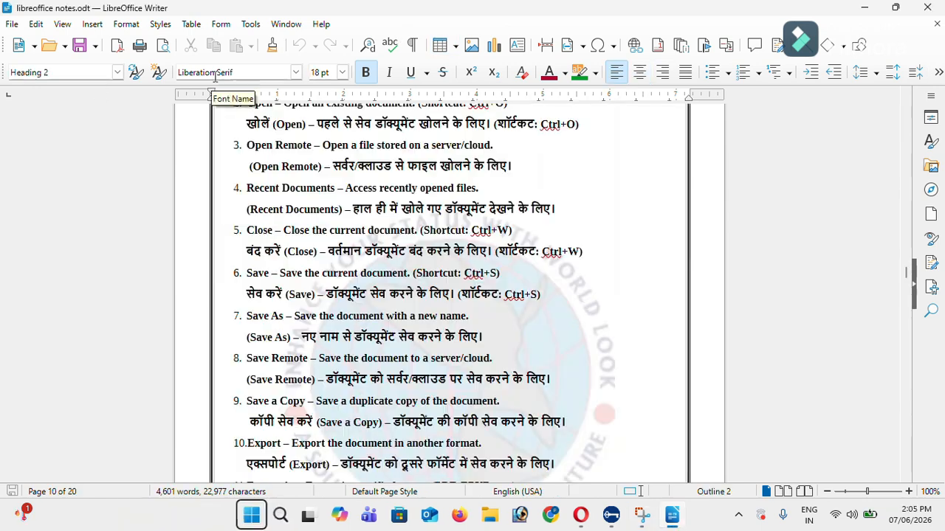
# Create a new blank text document from File > New
pyautogui.click(11, 24)
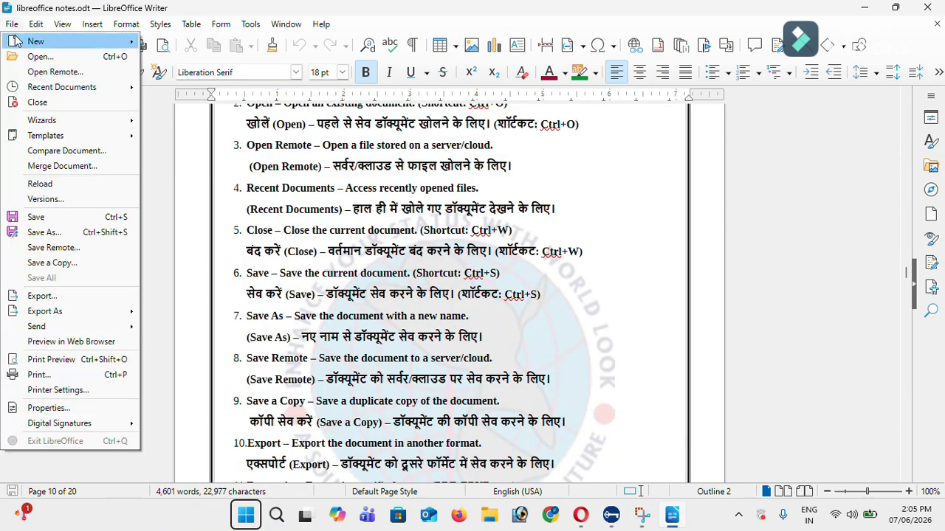
pyautogui.moveTo(19, 46)
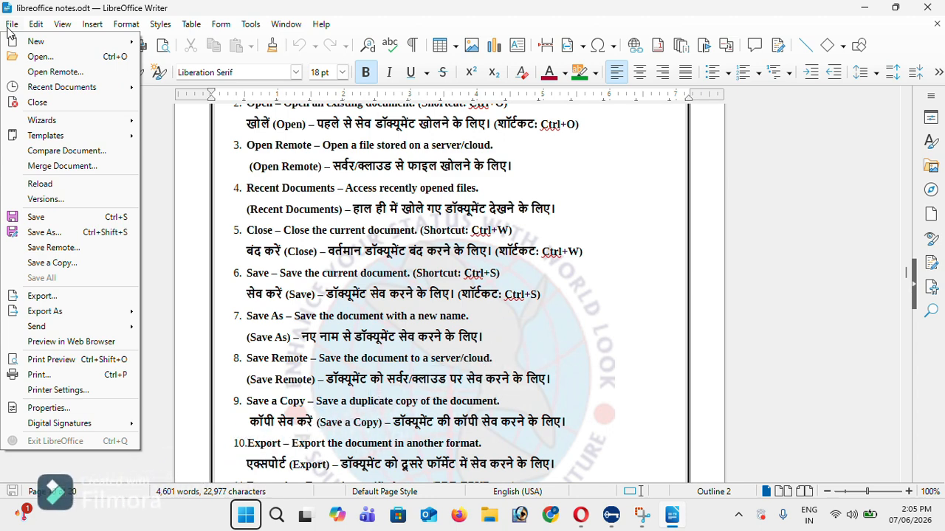
pyautogui.press('Down')
pyautogui.press('Right')
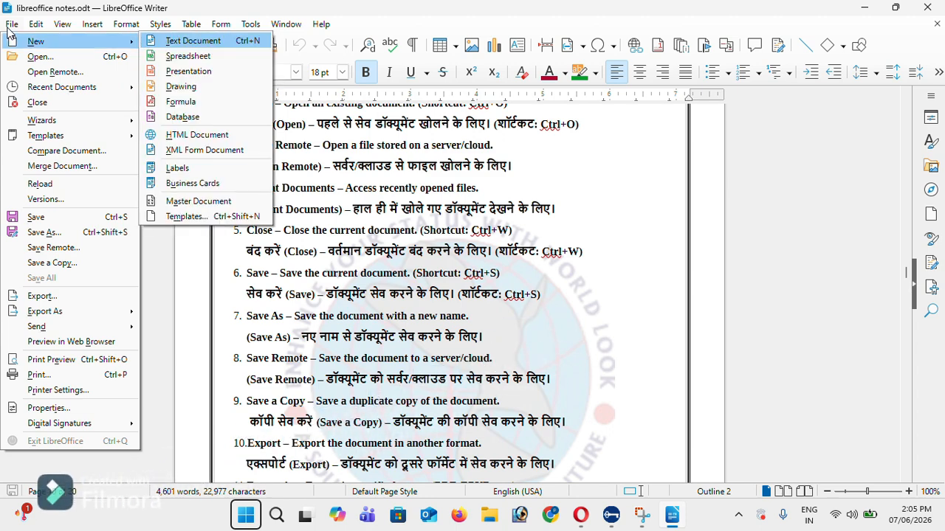
pyautogui.click(581, 175)
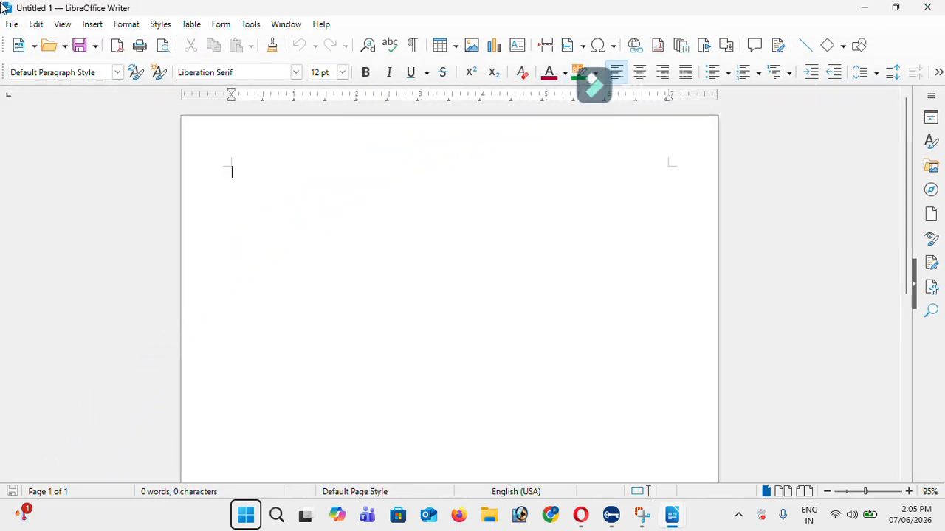
# Create a new blank spreadsheet, then close it
pyautogui.click(6, 25)
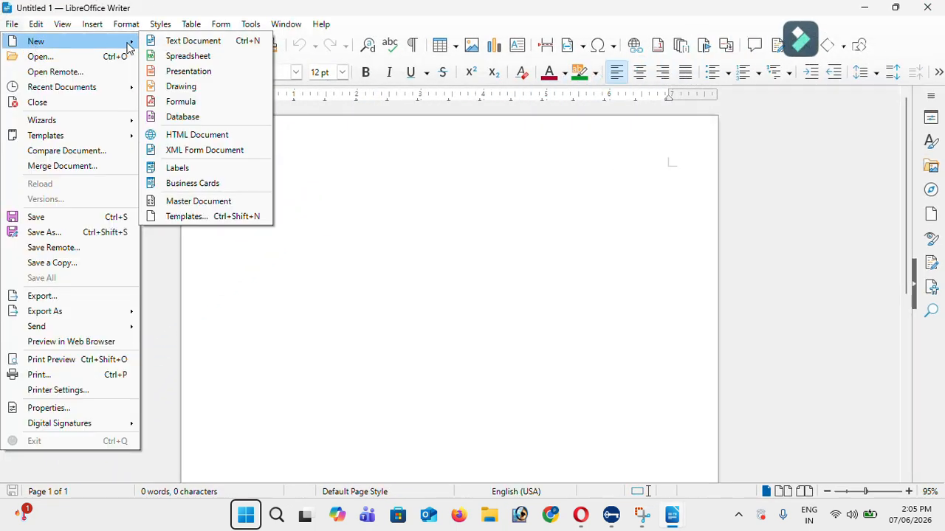
pyautogui.click(174, 56)
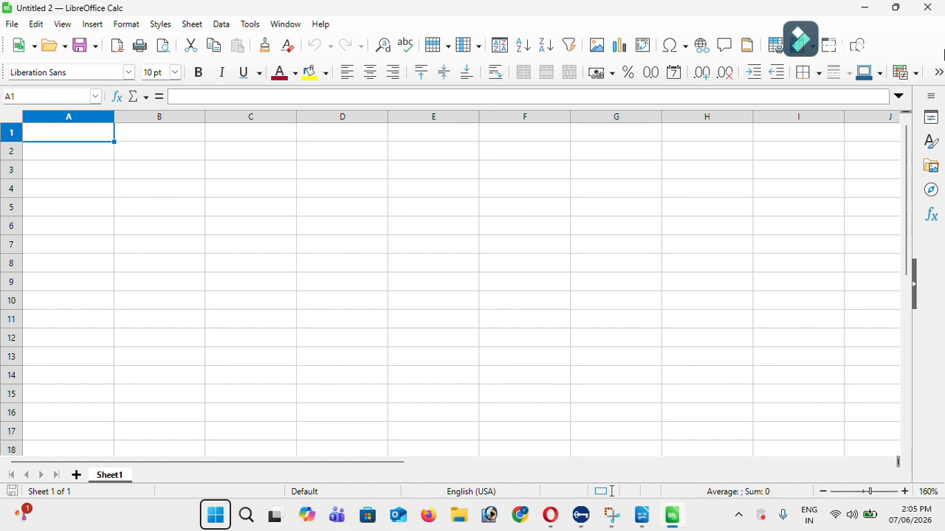
pyautogui.click(927, 7)
# Create a new presentation, close it, and close the empty Untitled 1 document
pyautogui.click(11, 23)
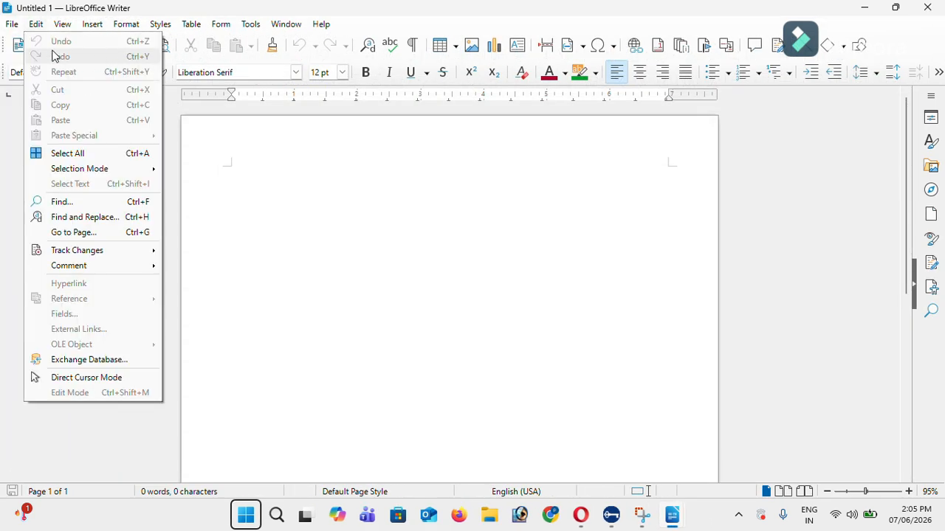
pyautogui.click(13, 25)
pyautogui.click(12, 25)
pyautogui.moveTo(30, 39)
pyautogui.click(181, 69)
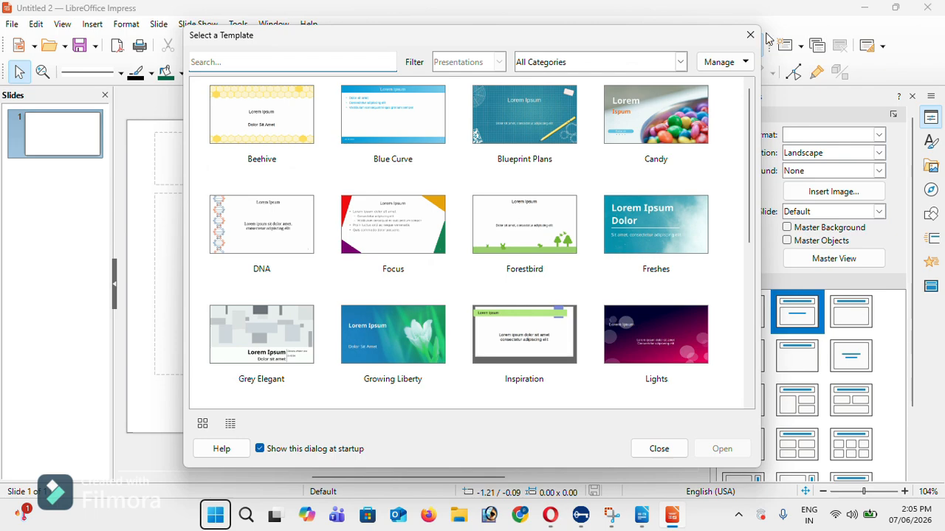
pyautogui.click(750, 35)
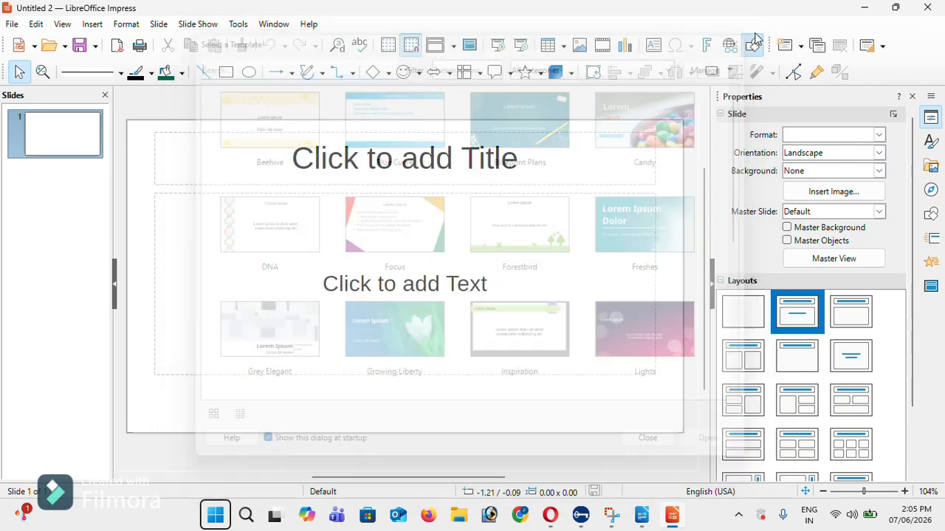
pyautogui.click(927, 7)
pyautogui.click(927, 7)
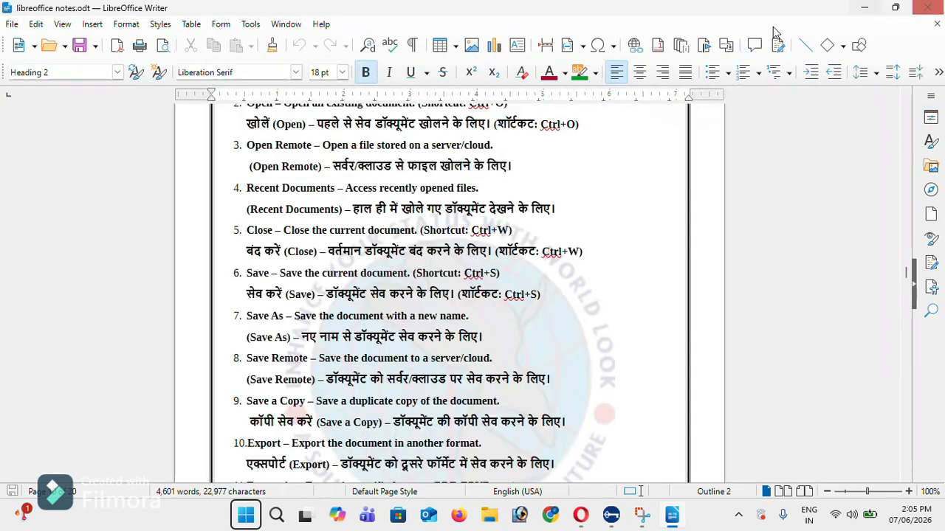
# Open compare.odt through the Open dialog, then close it
pyautogui.click(12, 24)
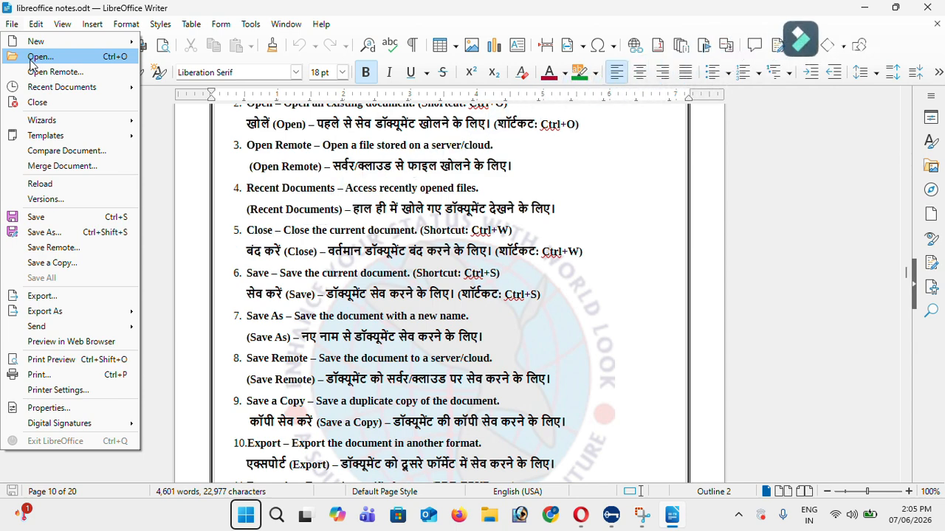
pyautogui.click(30, 59)
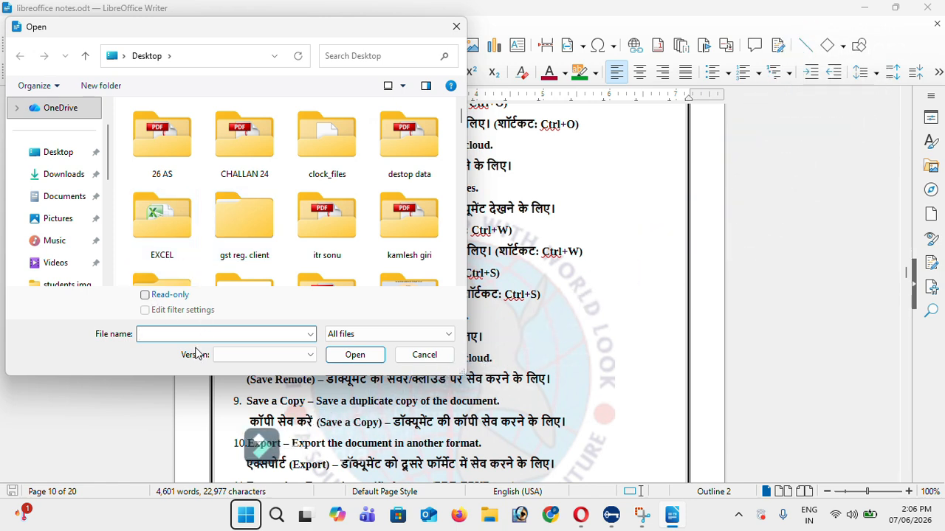
pyautogui.write('compar')
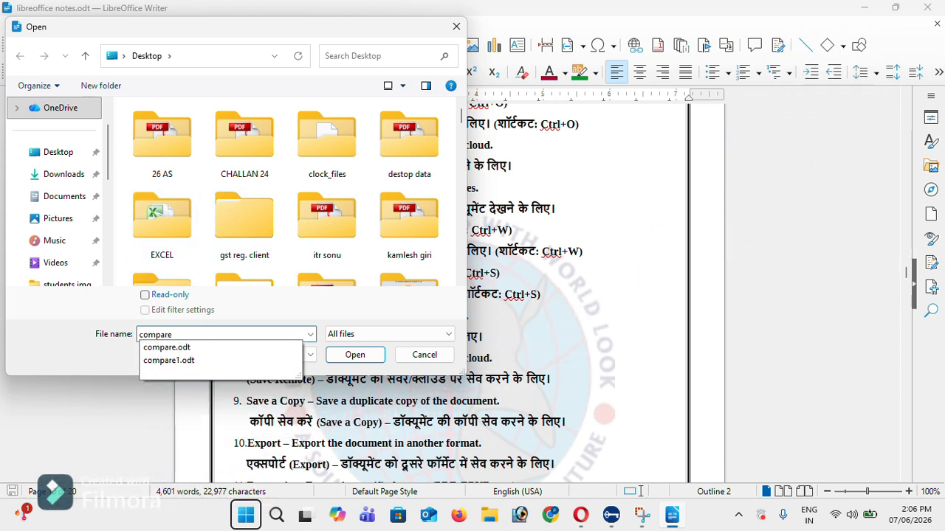
pyautogui.write('e')
pyautogui.press('Down')
pyautogui.press('Return')
pyautogui.press('Return')
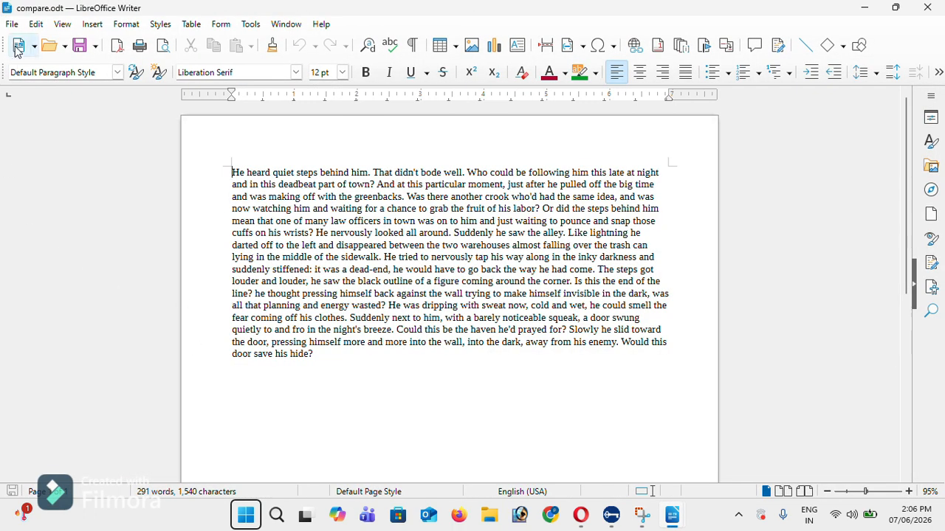
pyautogui.click(11, 24)
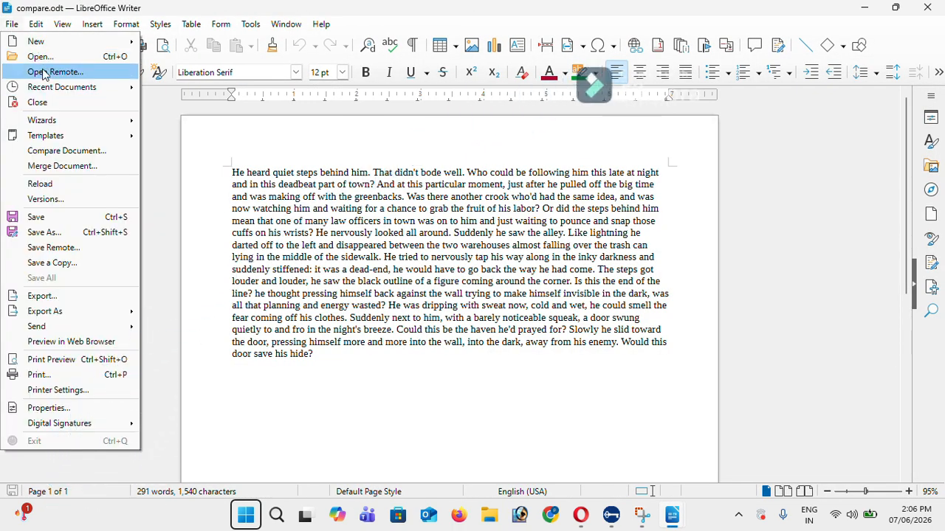
pyautogui.click(927, 8)
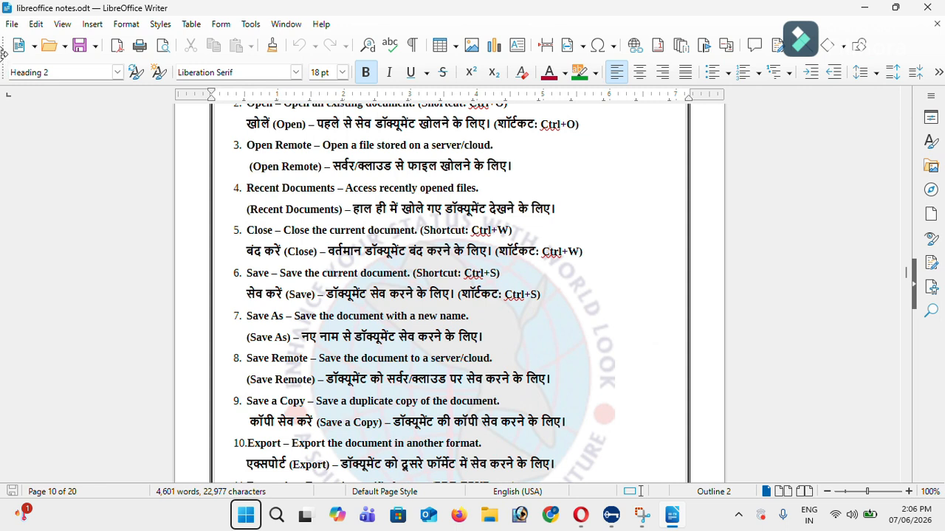
# In Open Remote, start adding a Google Drive service, then cancel and close the dialog
pyautogui.click(12, 24)
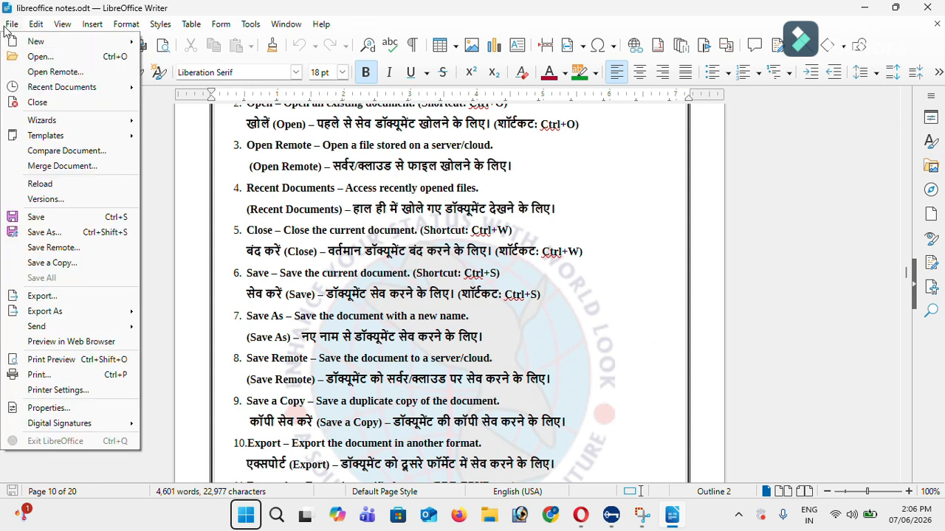
pyautogui.click(49, 76)
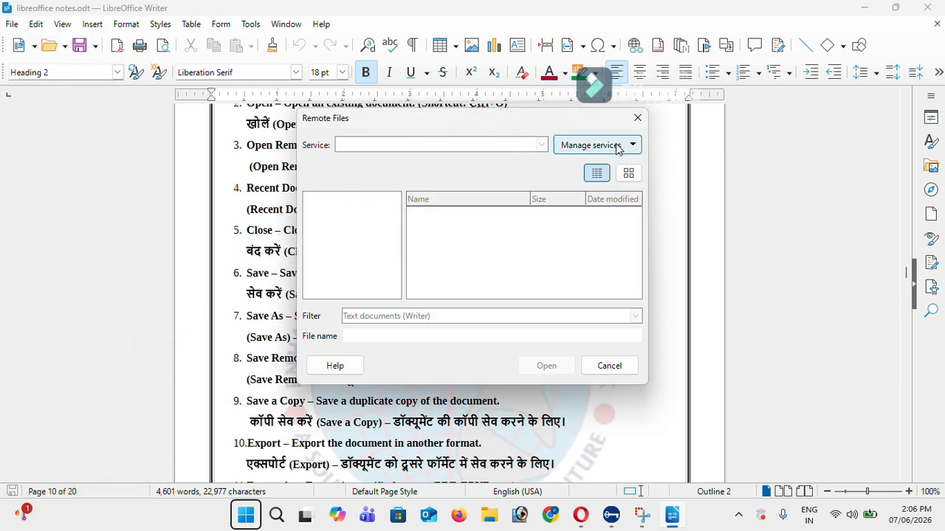
pyautogui.click(607, 147)
pyautogui.click(609, 166)
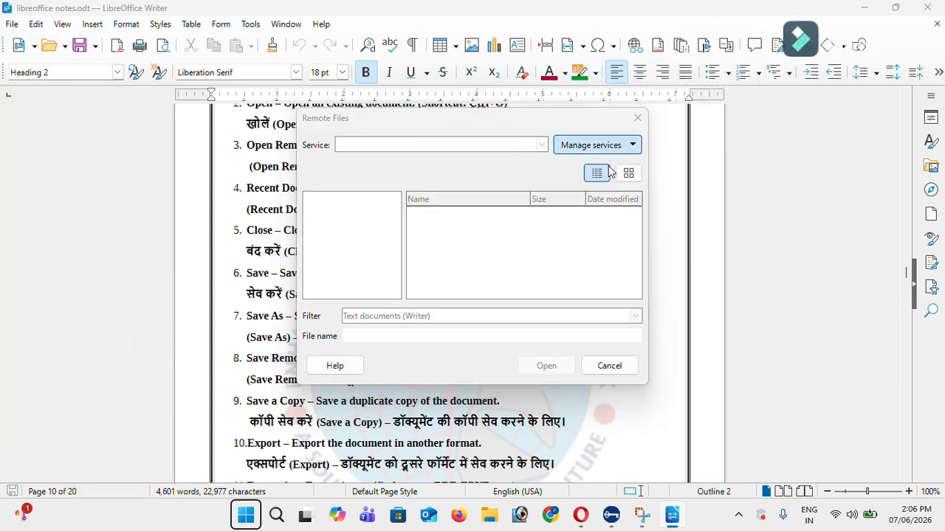
pyautogui.click(560, 218)
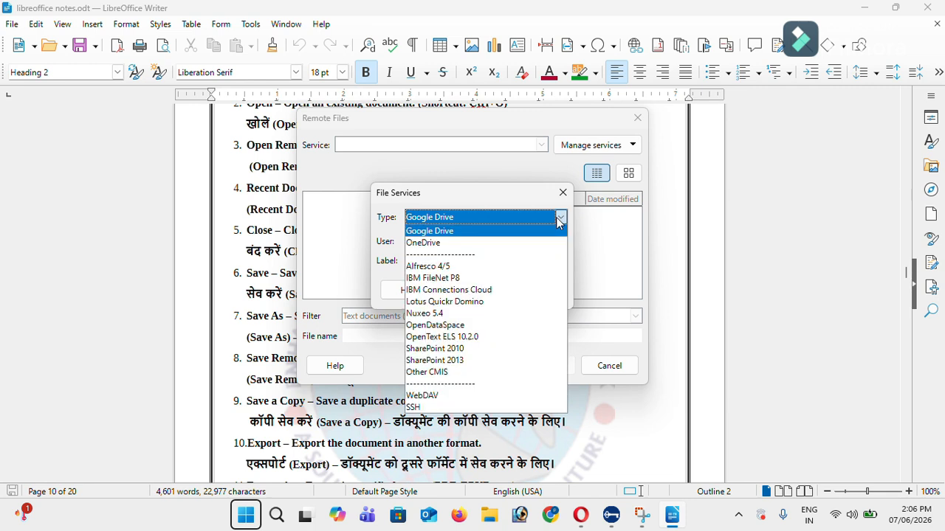
pyautogui.click(593, 211)
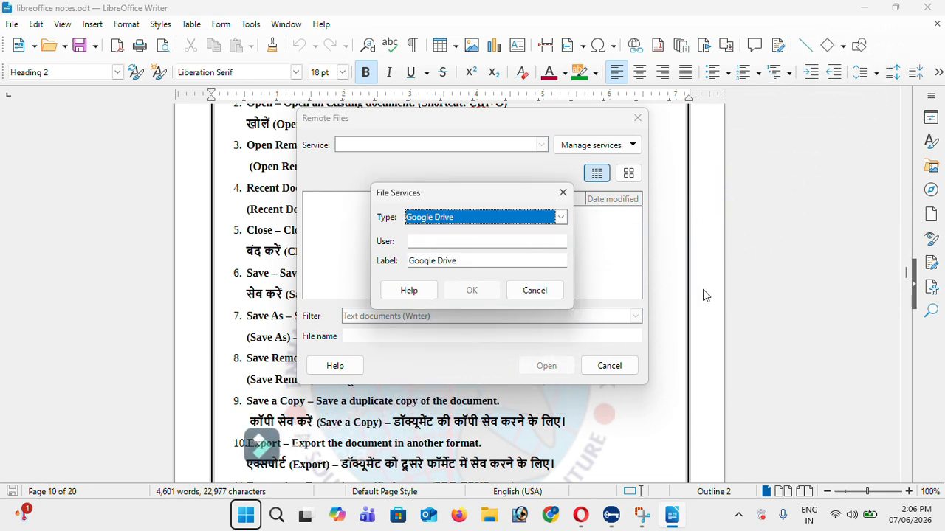
pyautogui.click(539, 293)
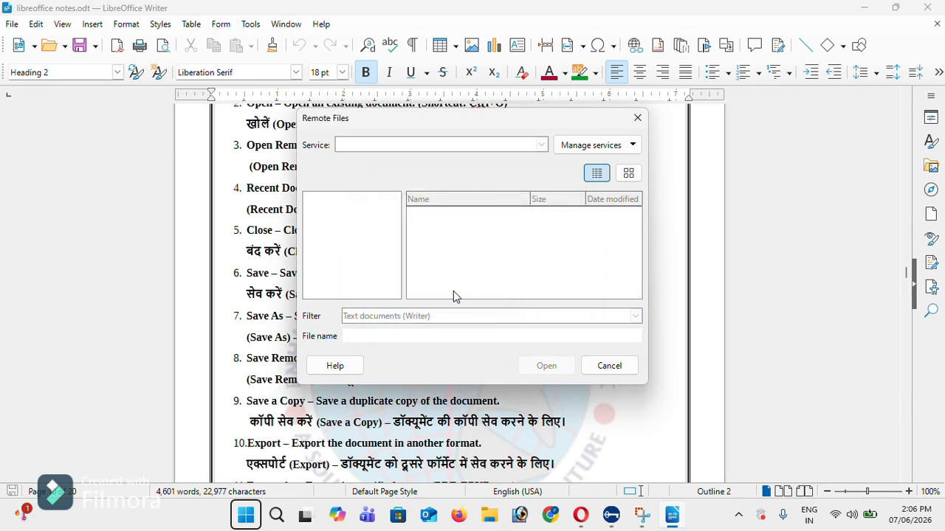
pyautogui.click(623, 372)
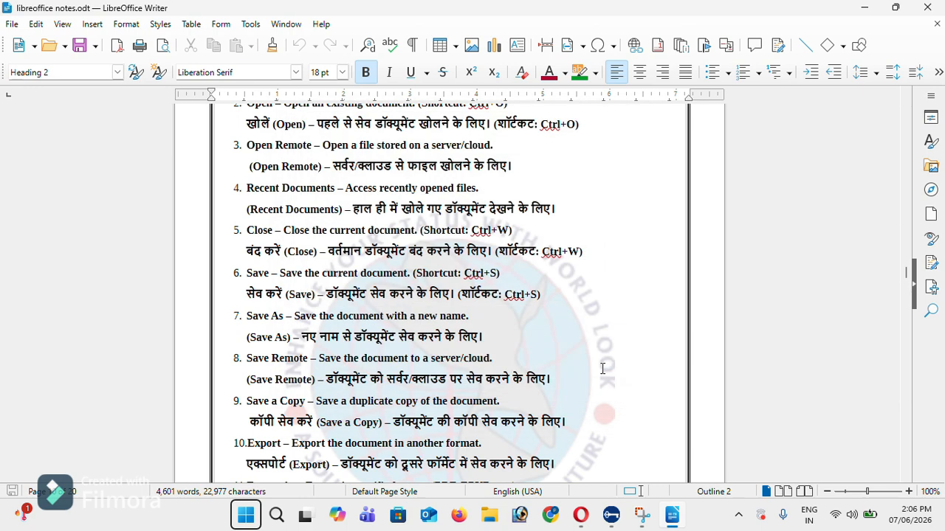
# Close the current document and reopen libreoffice notes from the Start Center
pyautogui.click(12, 23)
pyautogui.moveTo(68, 90)
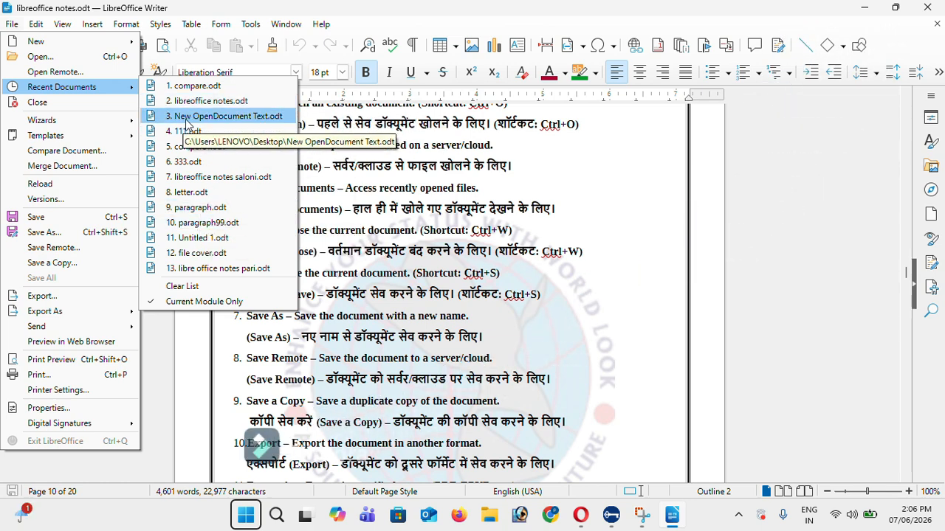
pyautogui.click(80, 108)
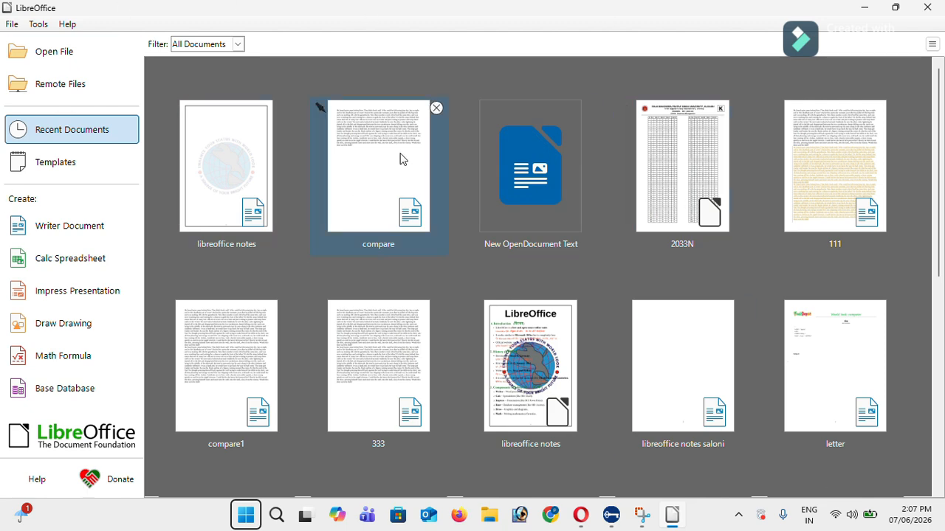
pyautogui.click(233, 172)
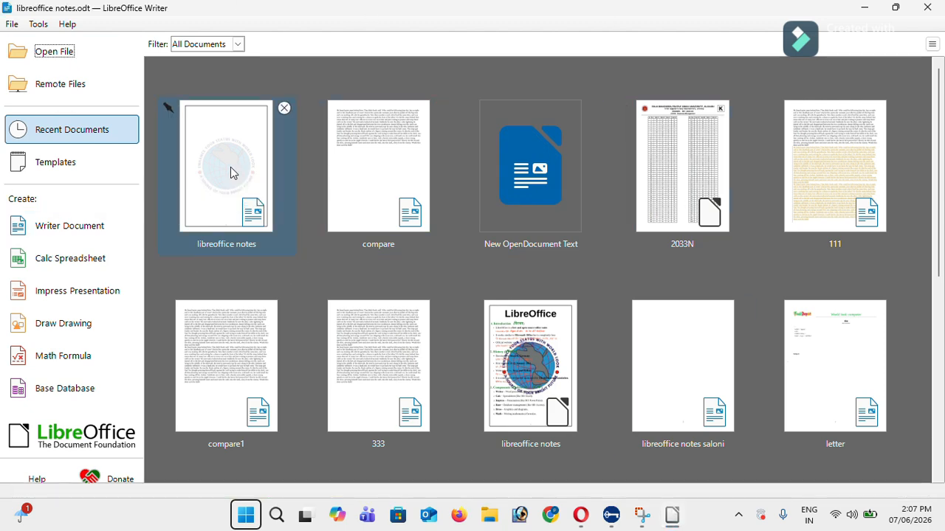
# Go to page 10 of the notes and scroll down to the File Menu list
pyautogui.hotkey('ctrl', 'g')
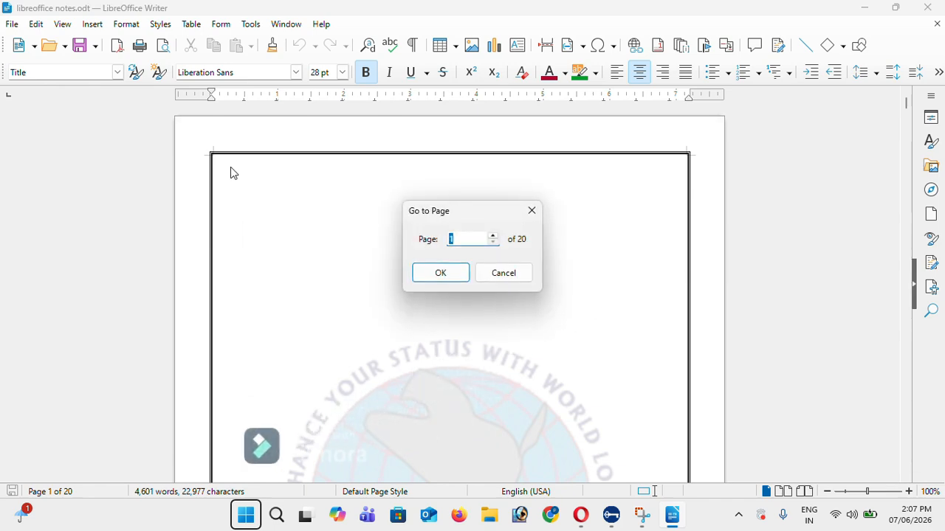
pyautogui.write('10')
pyautogui.press('Return')
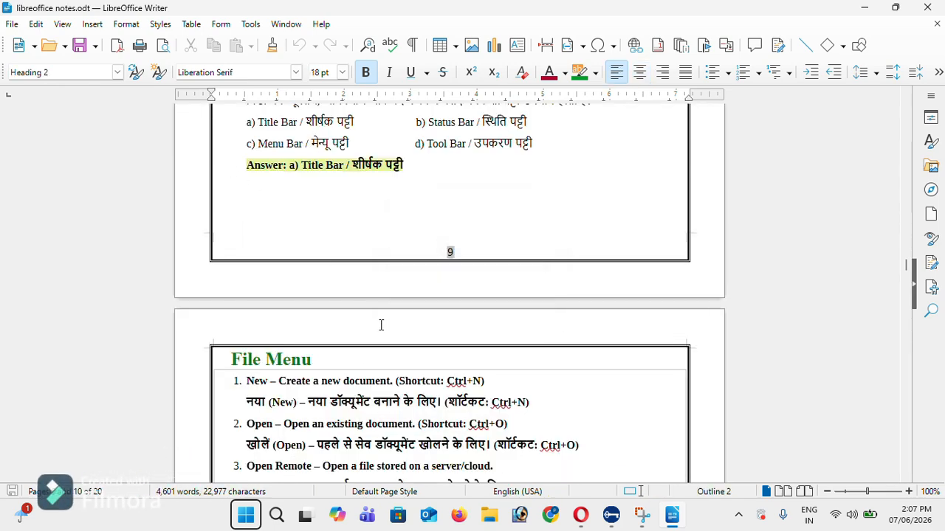
pyautogui.scroll(-3, 381, 324)
pyautogui.scroll(-5, 381, 325)
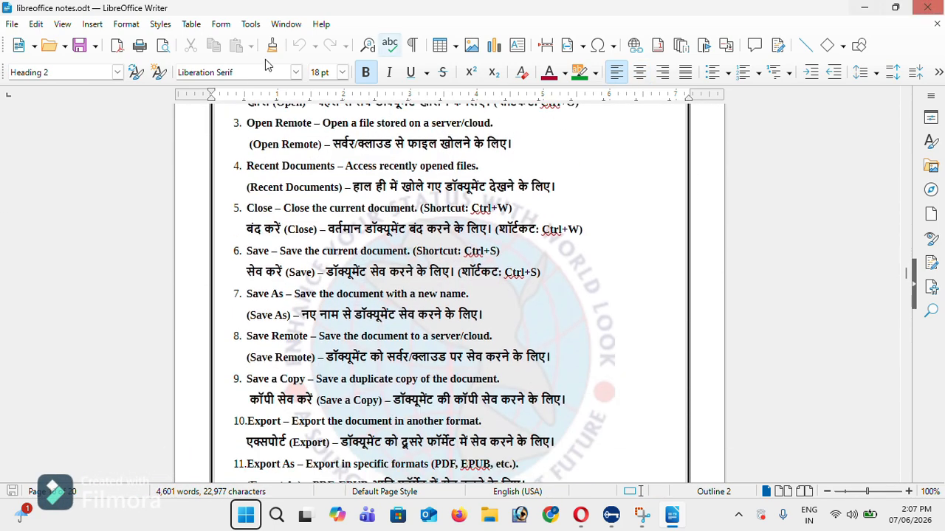
pyautogui.click(12, 24)
# Run the Letter Wizard through every step and overwrite myLetterTemplate.ott on Finish
pyautogui.moveTo(45, 120)
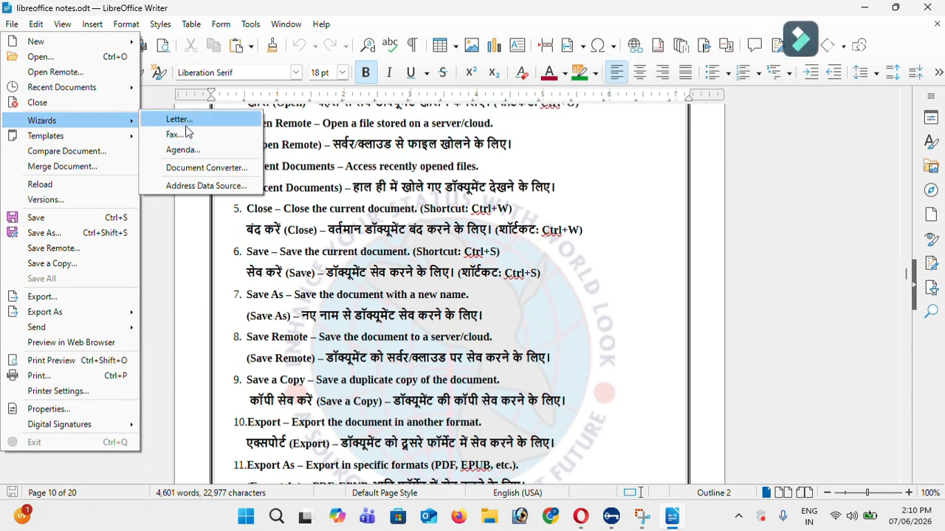
pyautogui.click(224, 128)
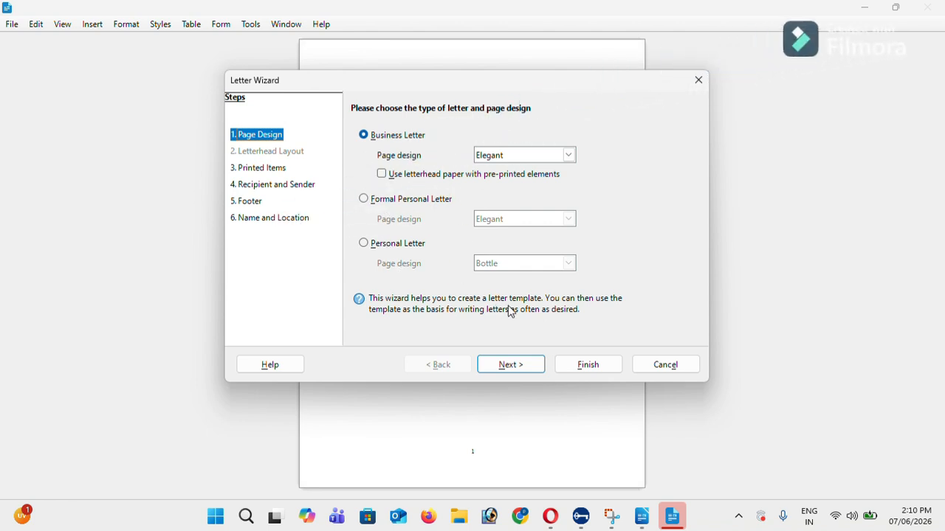
pyautogui.click(519, 369)
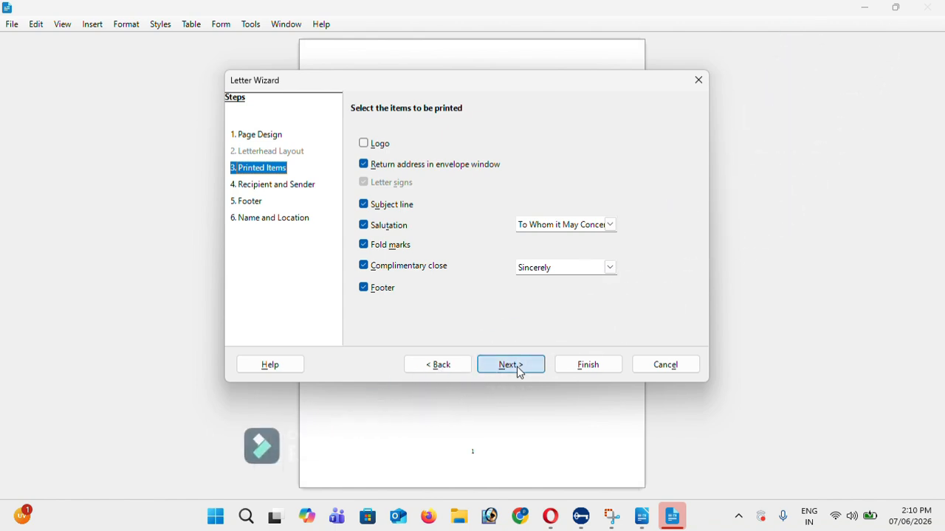
pyautogui.click(517, 367)
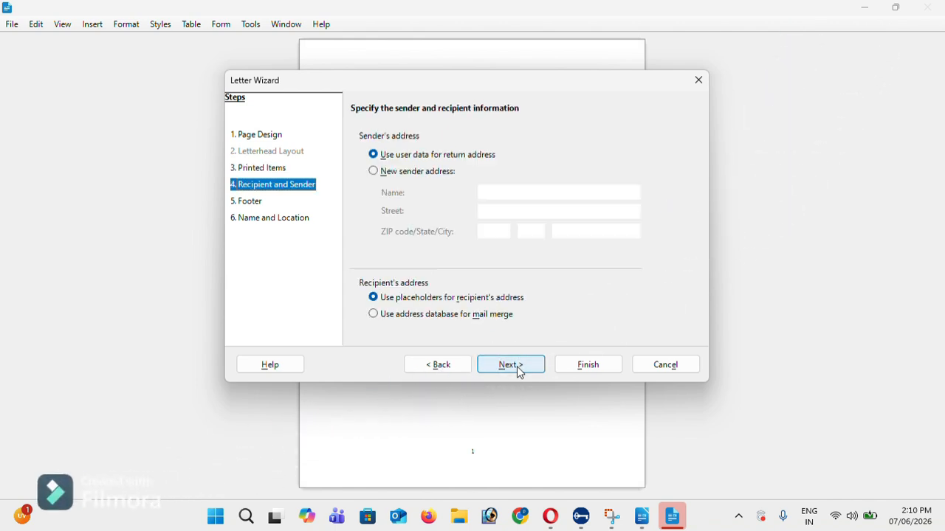
pyautogui.click(517, 367)
pyautogui.click(517, 367)
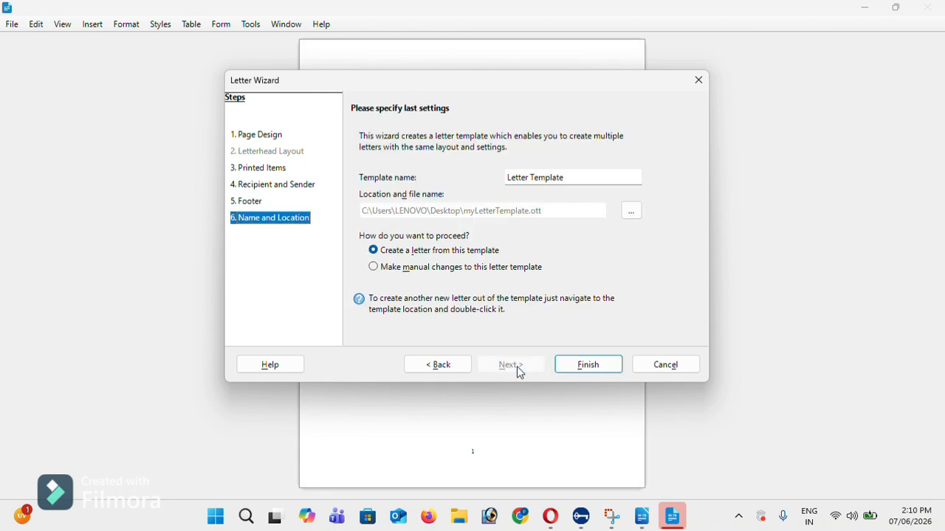
pyautogui.click(580, 369)
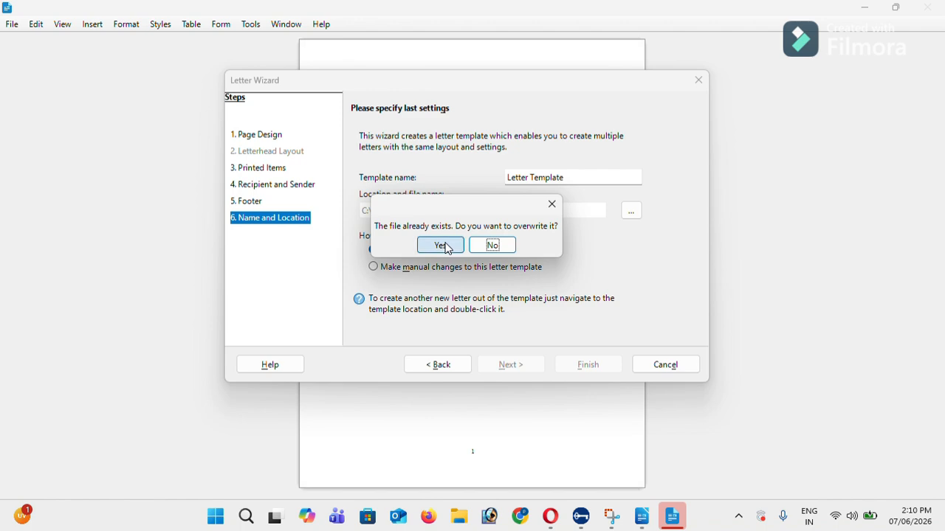
pyautogui.click(441, 246)
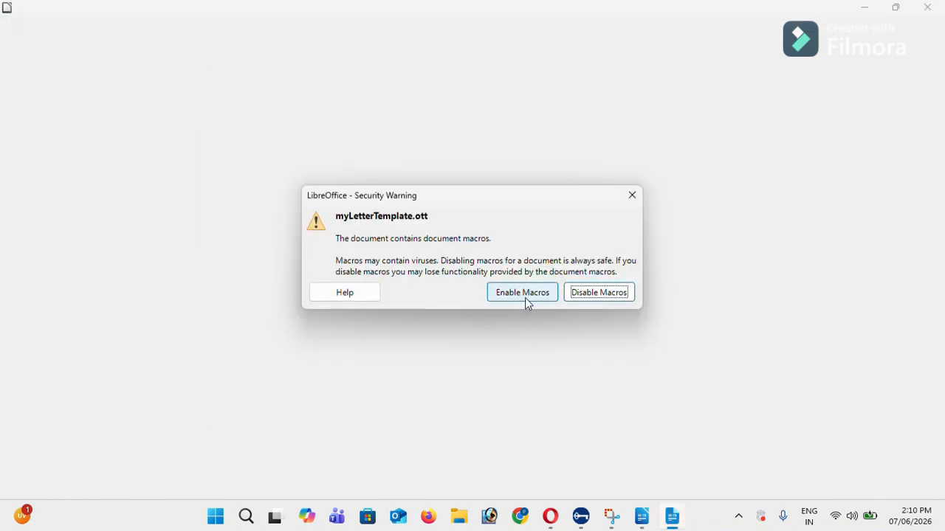
# Enable the template's macros and enter the recipient's first and last name
pyautogui.click(525, 298)
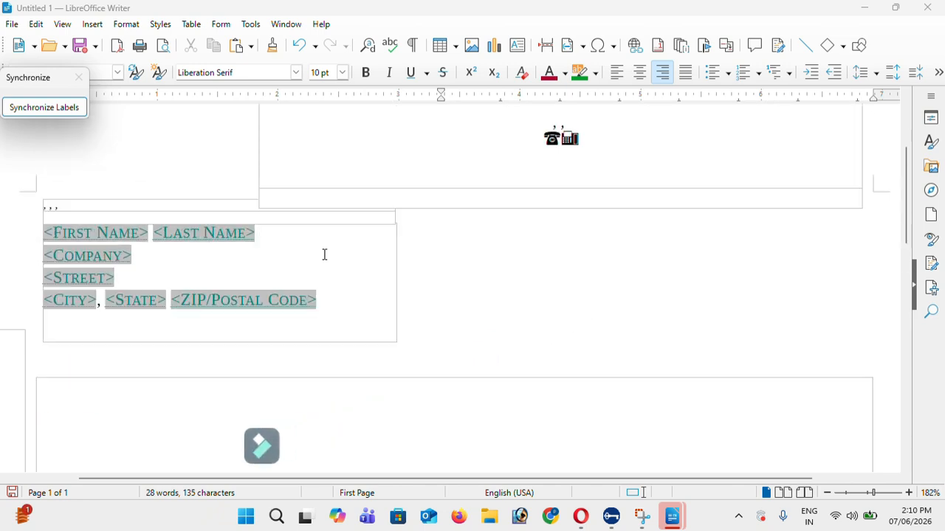
pyautogui.click(120, 240)
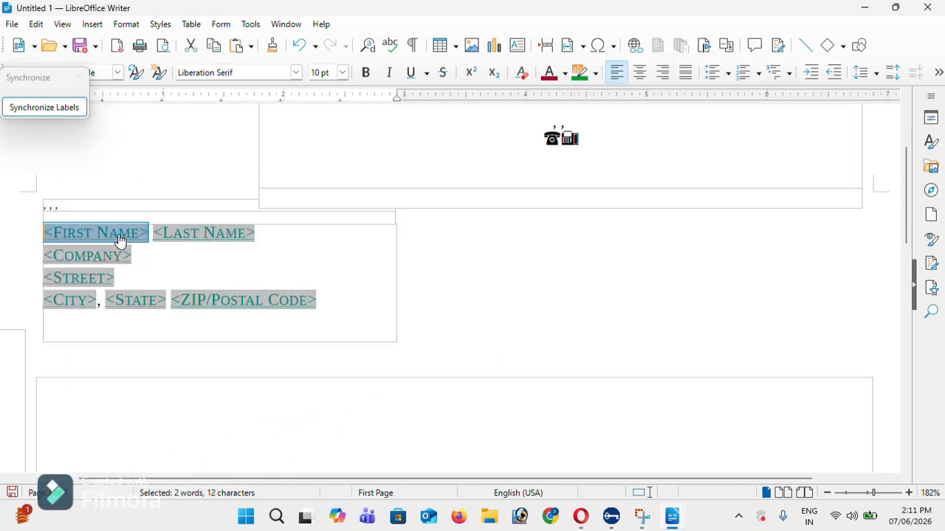
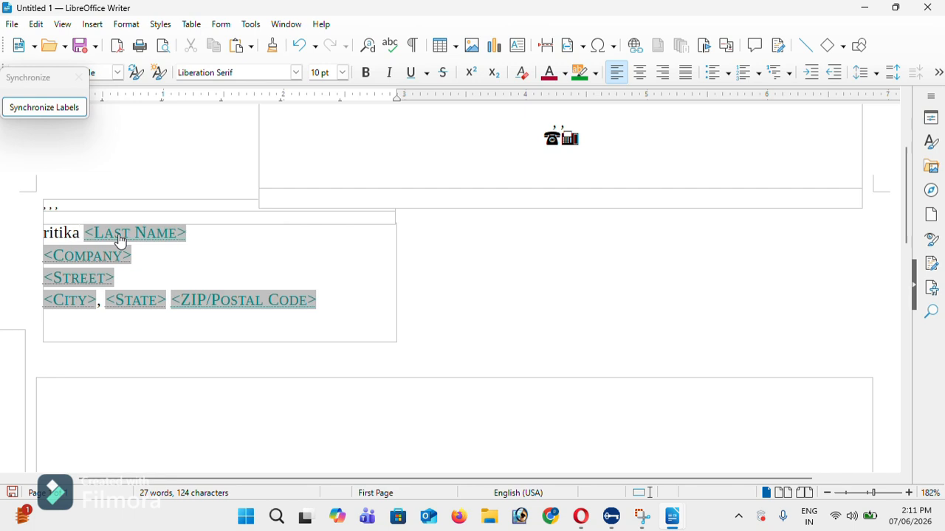
pyautogui.click(120, 240)
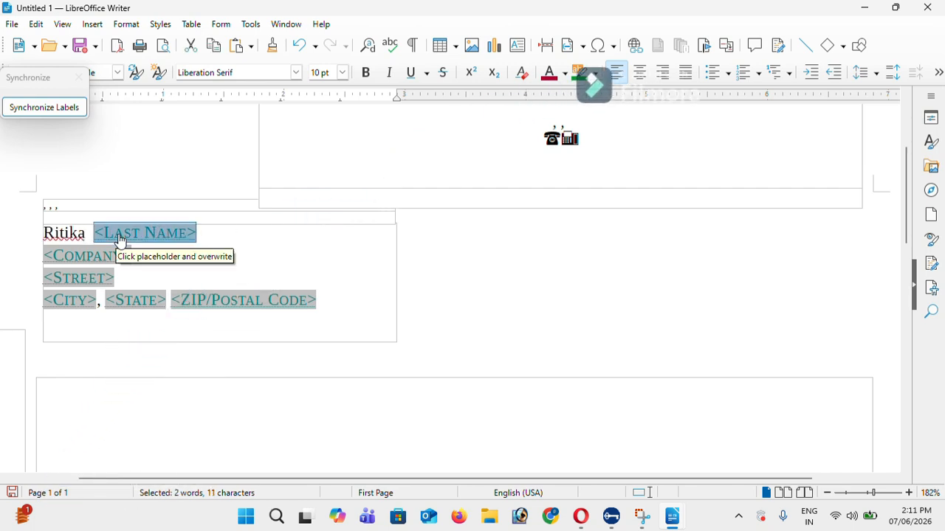
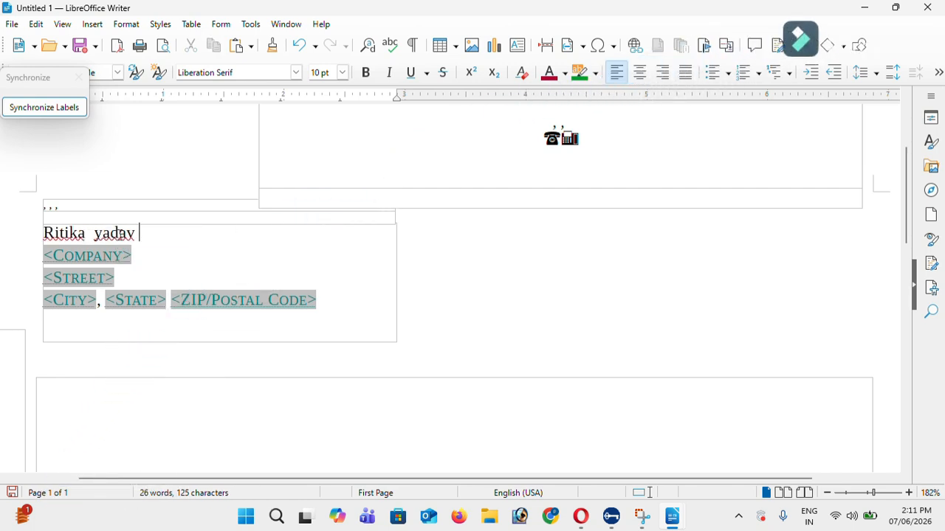
# Fill in the recipient's company, street and city, then select the State placeholder
pyautogui.click(107, 257)
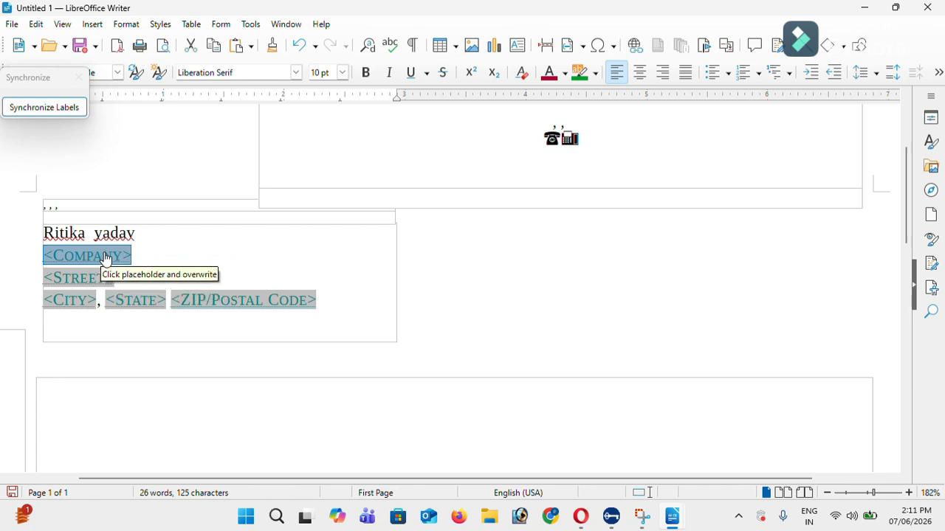
pyautogui.write('xy')
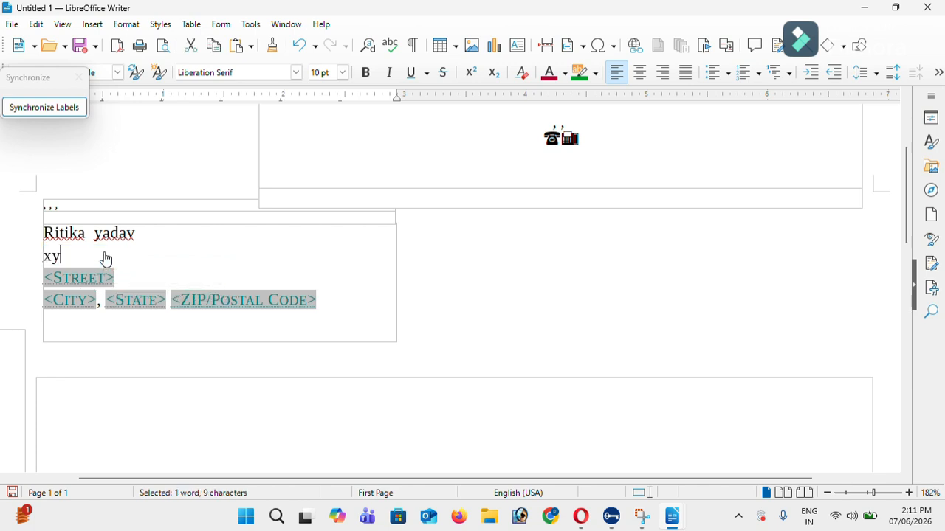
pyautogui.write('z')
pyautogui.click(77, 283)
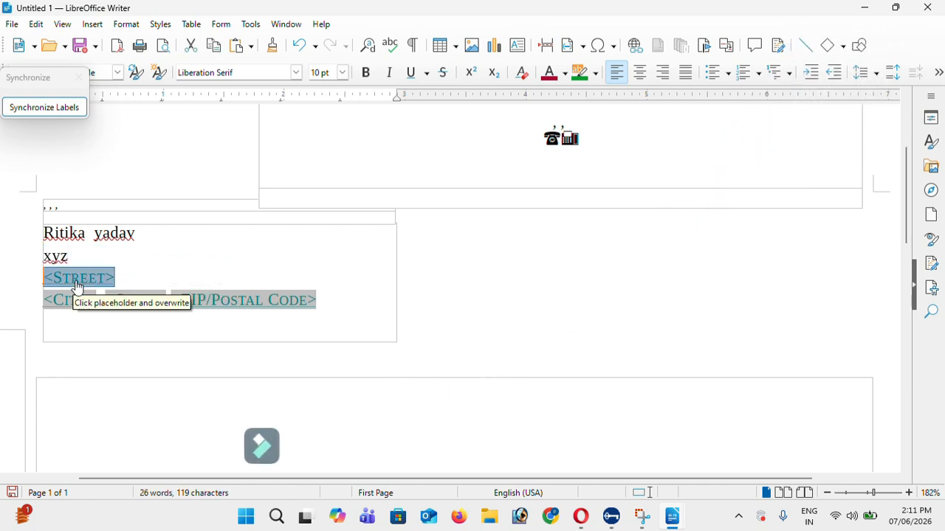
pyautogui.write('12')
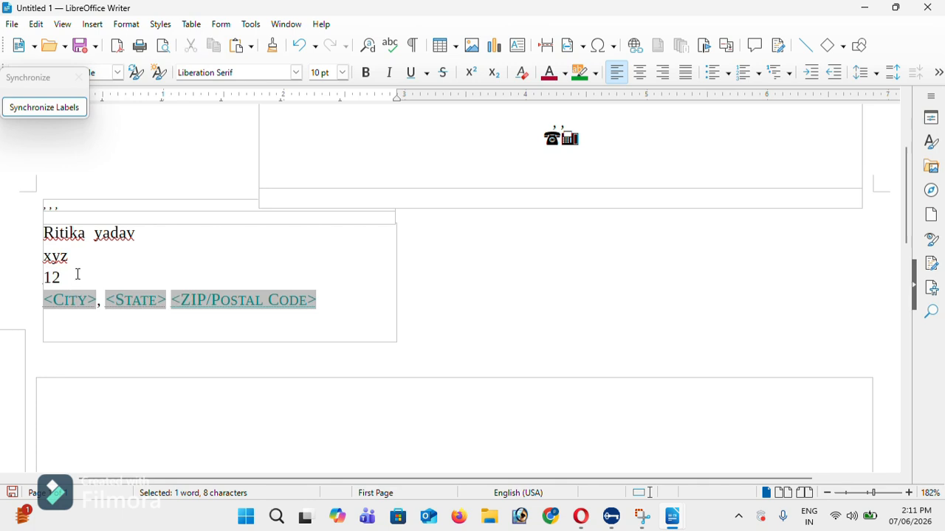
pyautogui.click(81, 298)
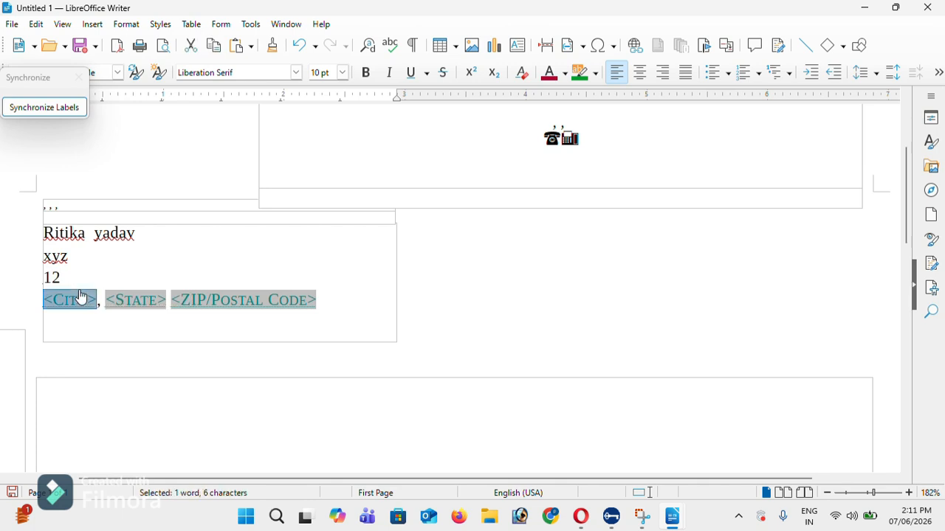
pyautogui.write('et,')
pyautogui.write('a')
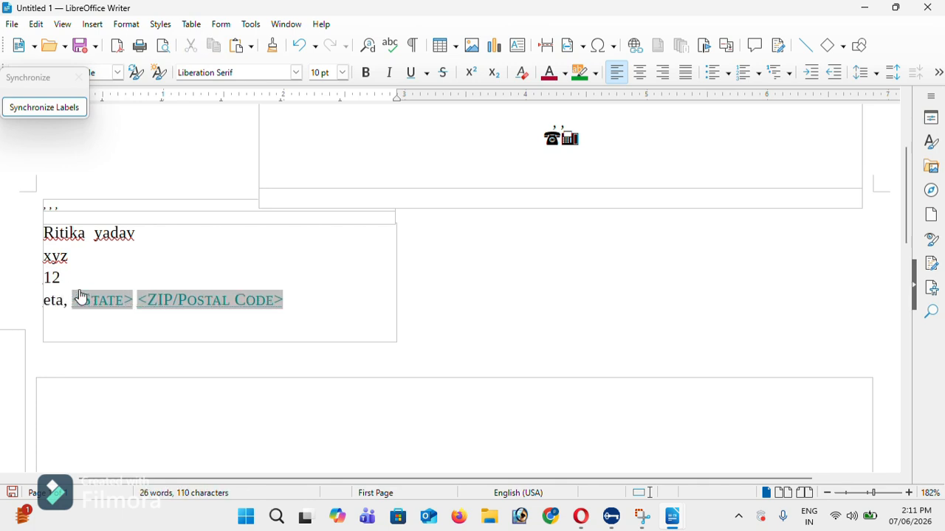
pyautogui.write('va')
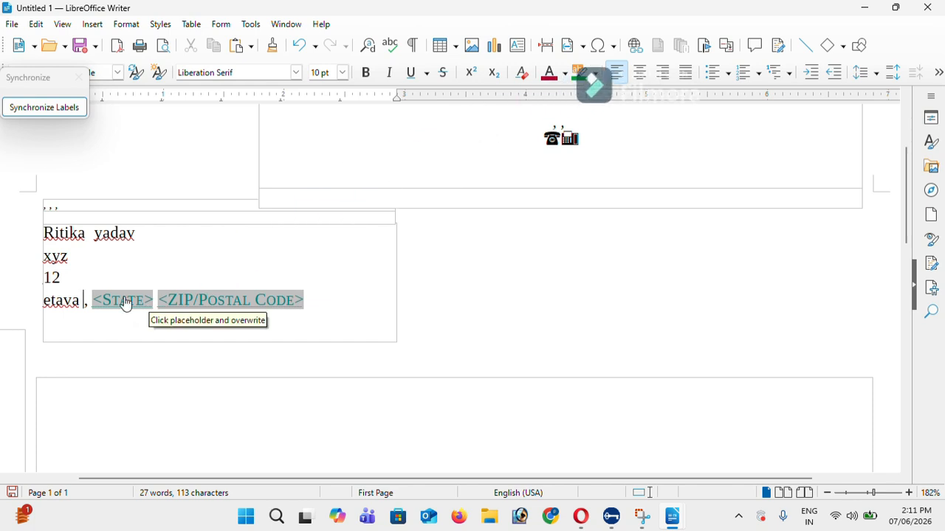
pyautogui.click(125, 304)
# Enter the state, then select the ZIP, Subject, salutation and closing placeholders
pyautogui.write('up')
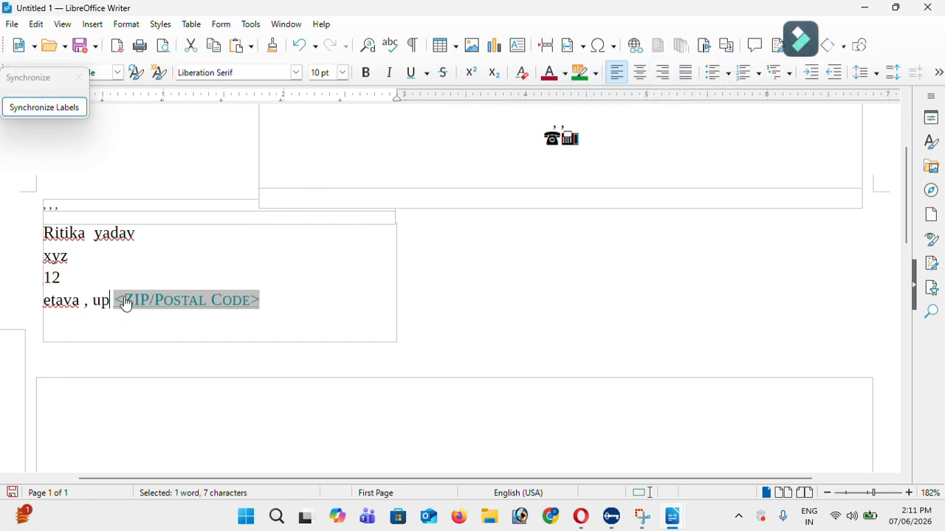
pyautogui.click(126, 304)
pyautogui.scroll(-3, 144, 299)
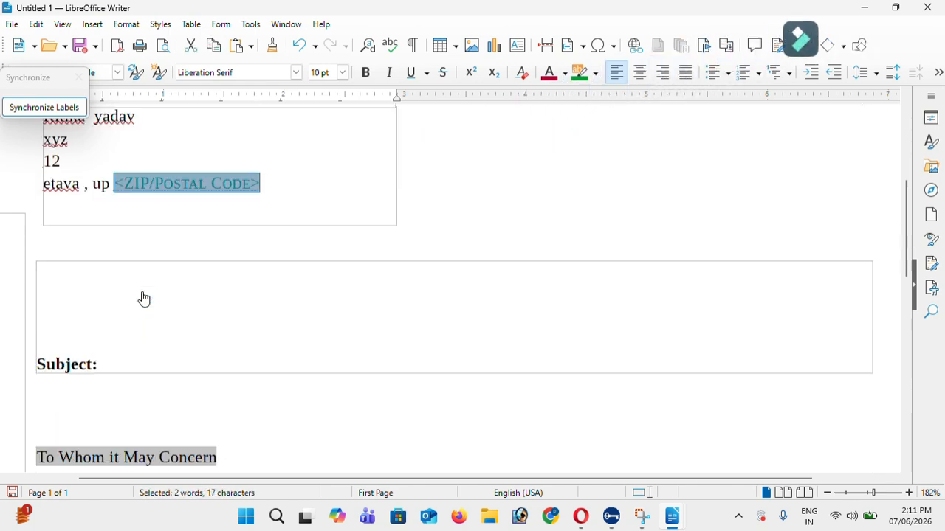
pyautogui.click(158, 355)
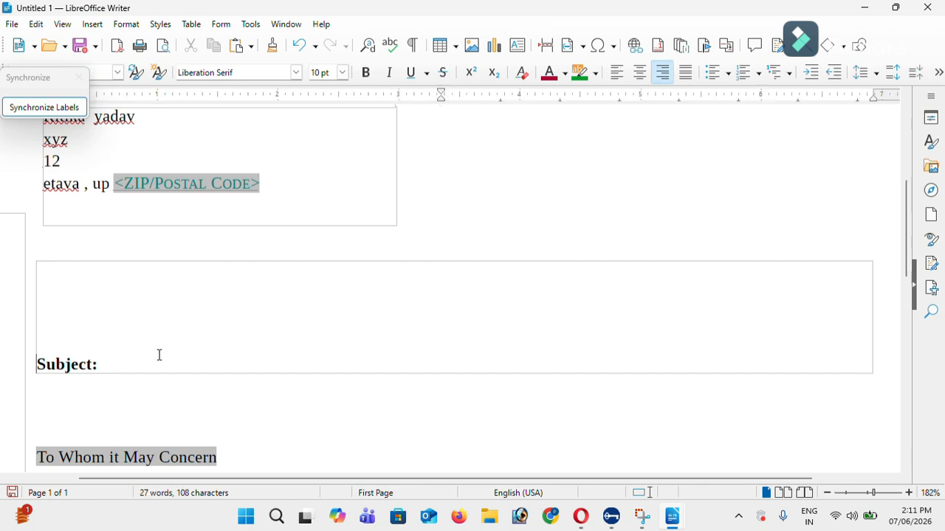
pyautogui.scroll(-8, 157, 354)
pyautogui.scroll(3, 116, 234)
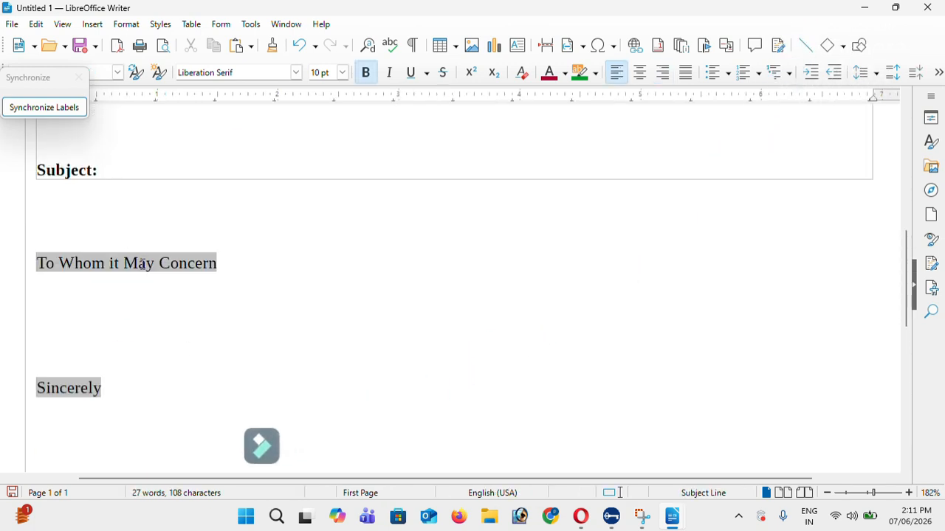
pyautogui.click(162, 262)
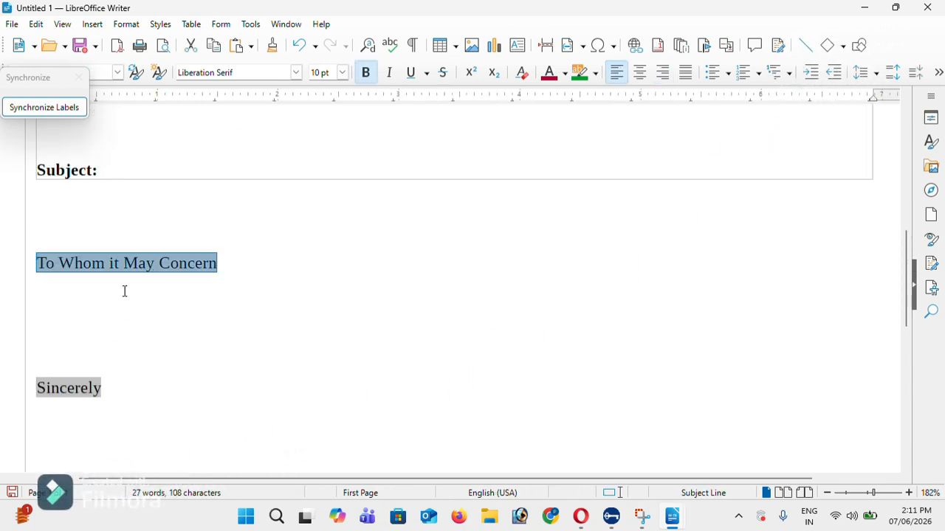
pyautogui.click(85, 389)
# Review the letter's header, then close the letter without saving its changes
pyautogui.scroll(-5, 114, 367)
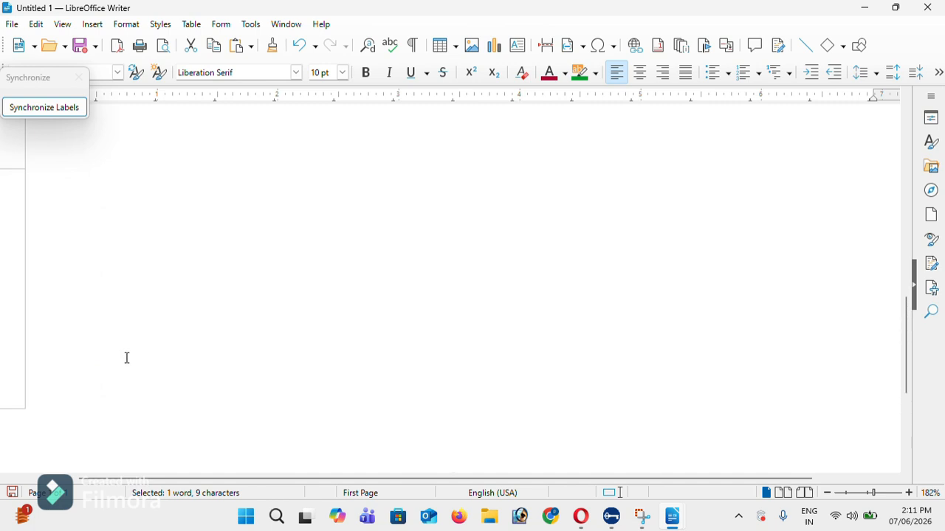
pyautogui.scroll(-5, 127, 358)
pyautogui.scroll(2, 308, 386)
pyautogui.scroll(15, 470, 370)
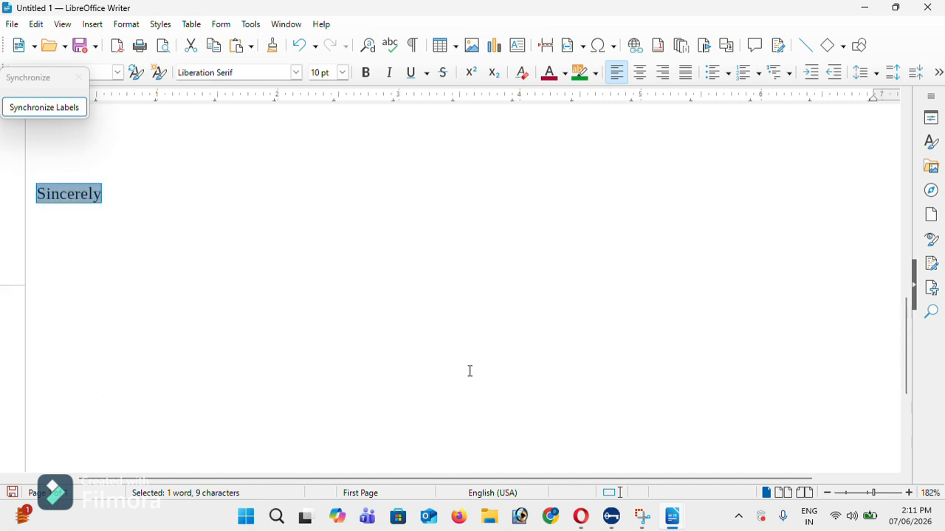
pyautogui.scroll(-2, 421, 256)
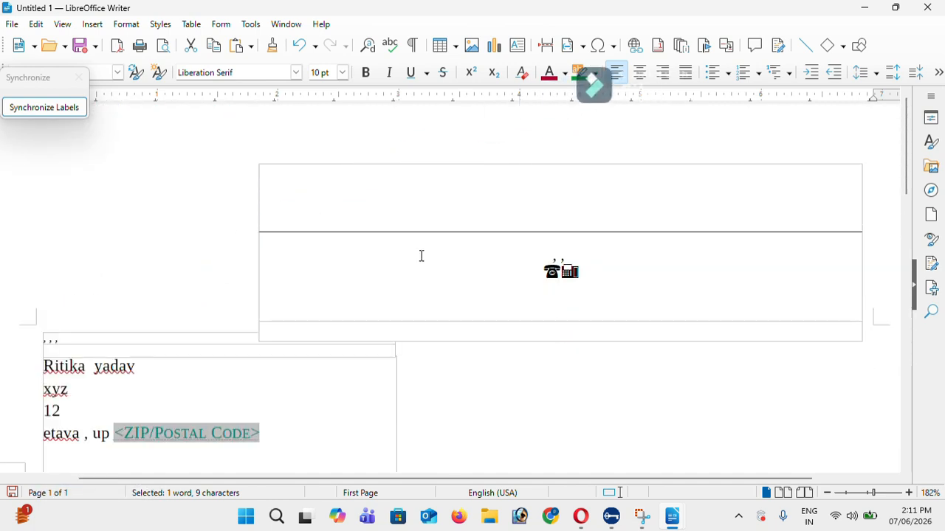
pyautogui.click(817, 132)
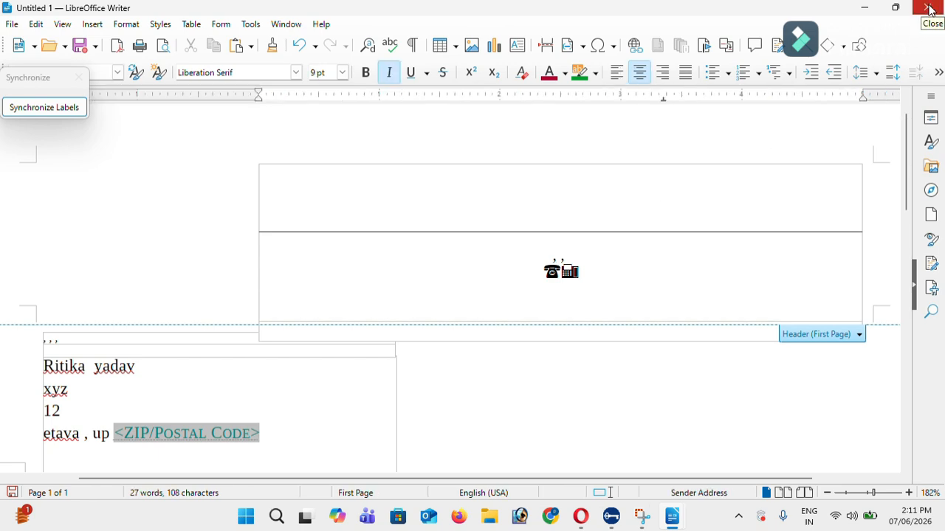
pyautogui.click(929, 7)
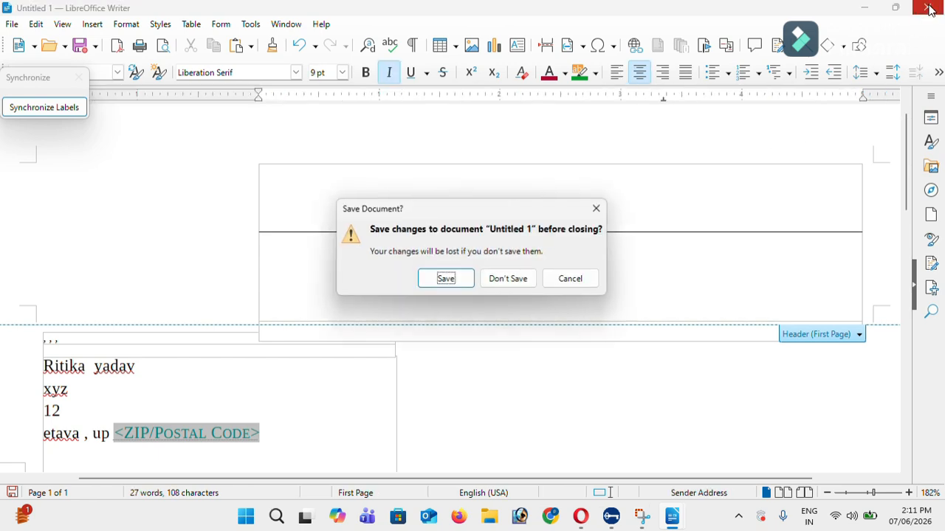
pyautogui.click(510, 279)
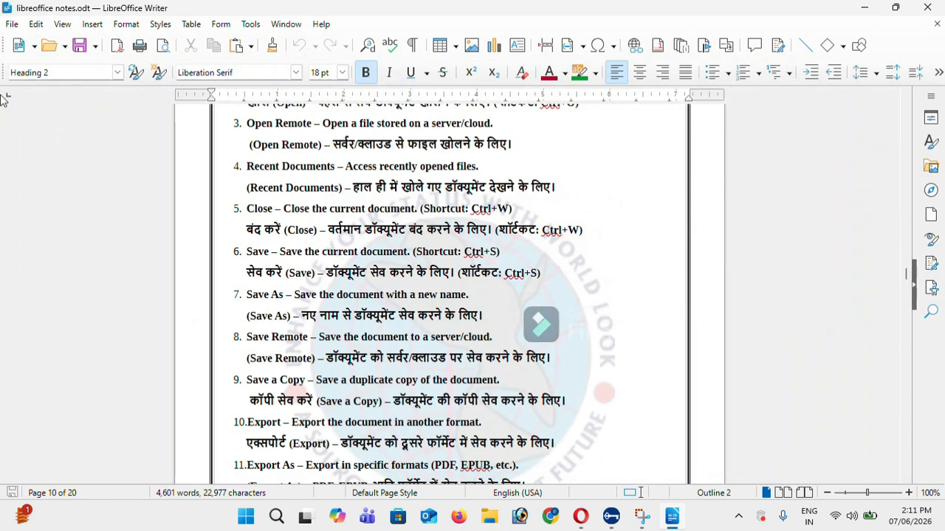
# Open the libreoffice notes template for editing via Templates > Edit Template
pyautogui.click(11, 25)
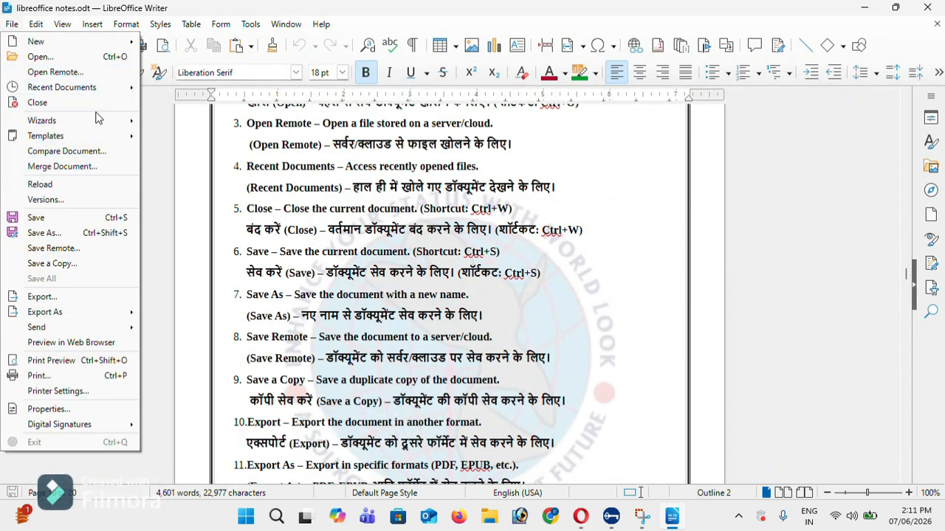
pyautogui.moveTo(100, 122)
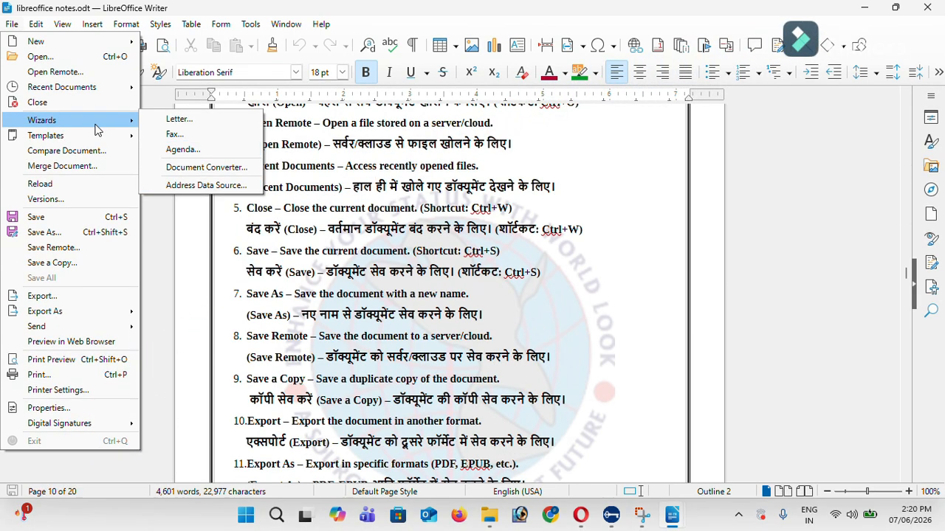
pyautogui.moveTo(95, 137)
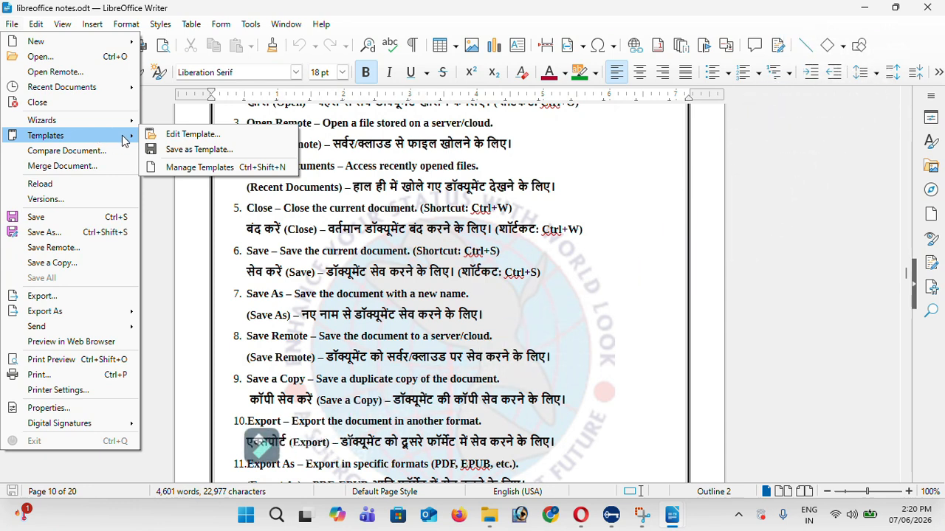
pyautogui.click(161, 137)
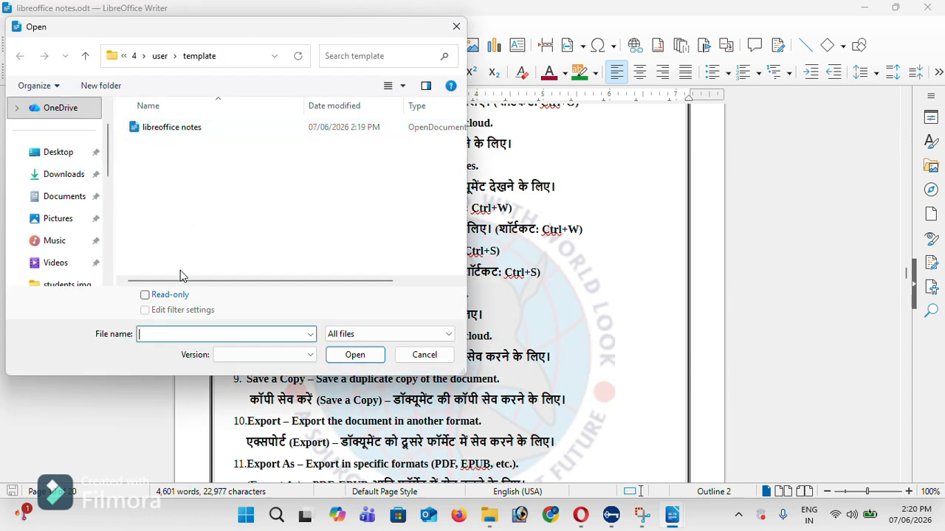
pyautogui.doubleClick(236, 137)
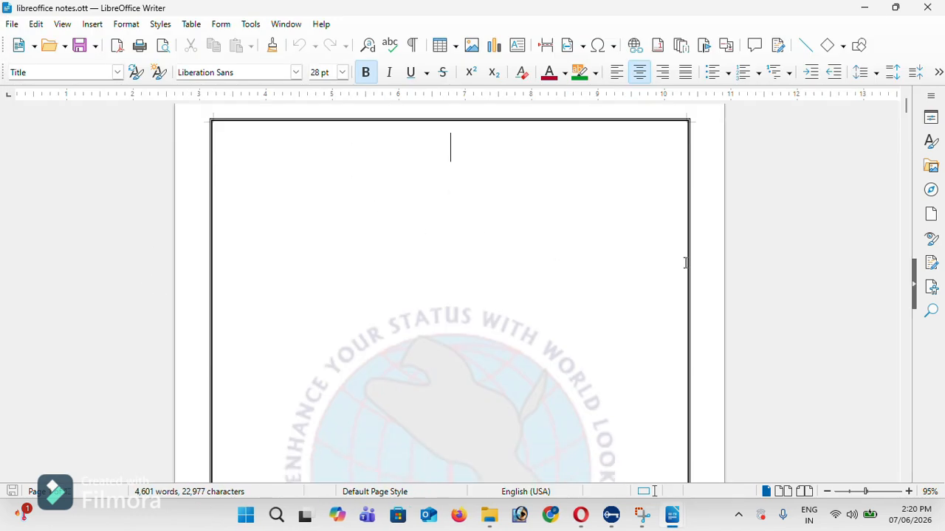
pyautogui.scroll(-20, 894, 263)
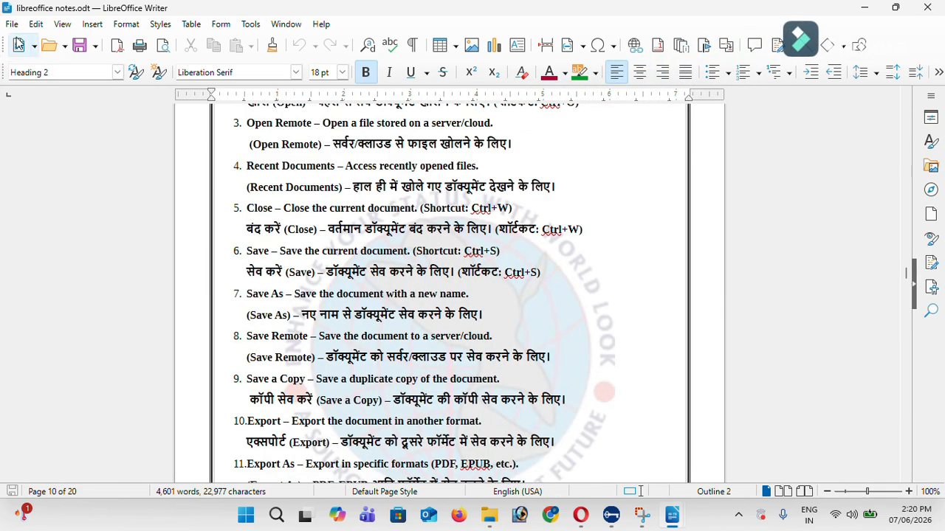
# Look through the File > Templates submenu, then dismiss the menus
pyautogui.click(12, 25)
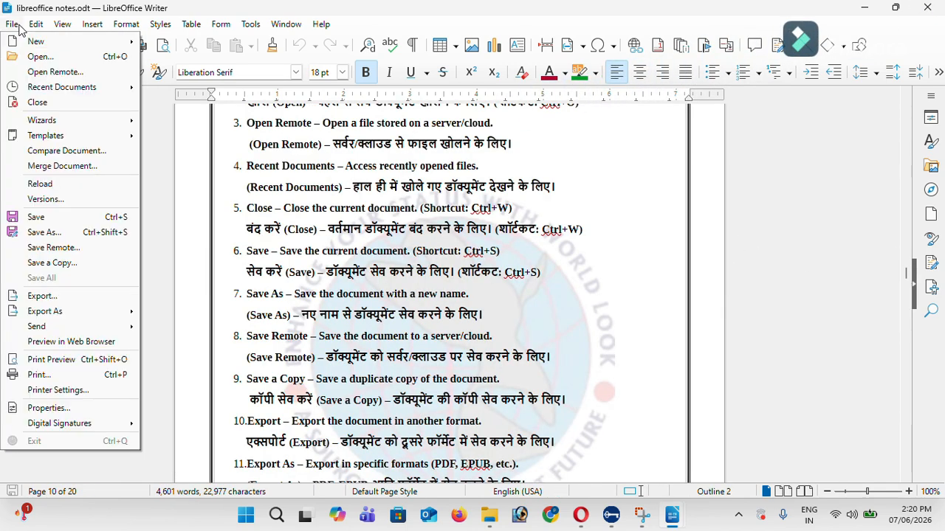
pyautogui.moveTo(53, 137)
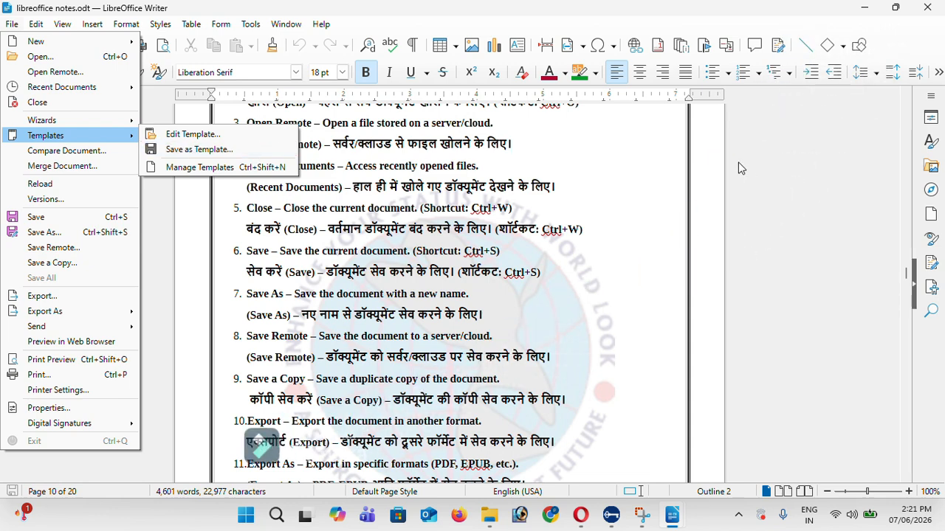
pyautogui.click(450, 177)
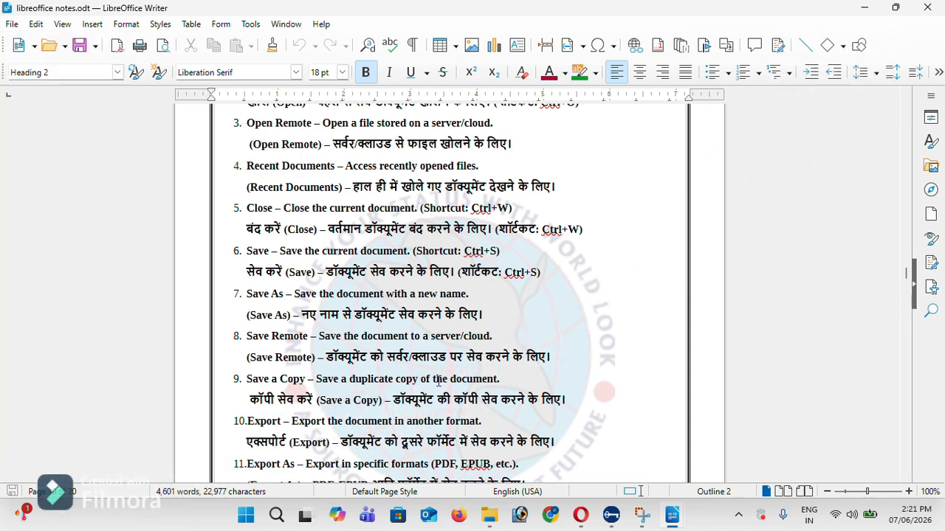
# Create a new document and insert a dummy-text paragraph using dt and F3
pyautogui.hotkey('ctrl', 'n')
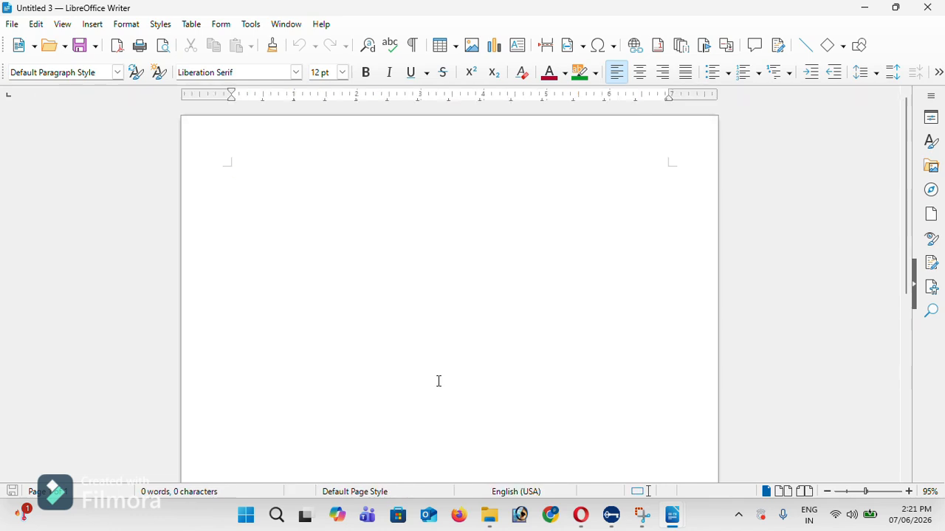
pyautogui.write('dt')
pyautogui.press('F3')
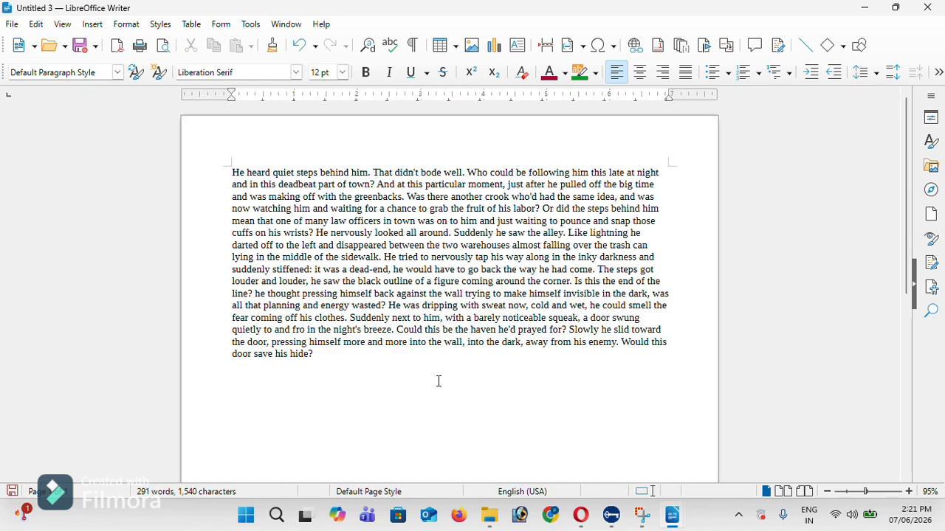
pyautogui.click(12, 23)
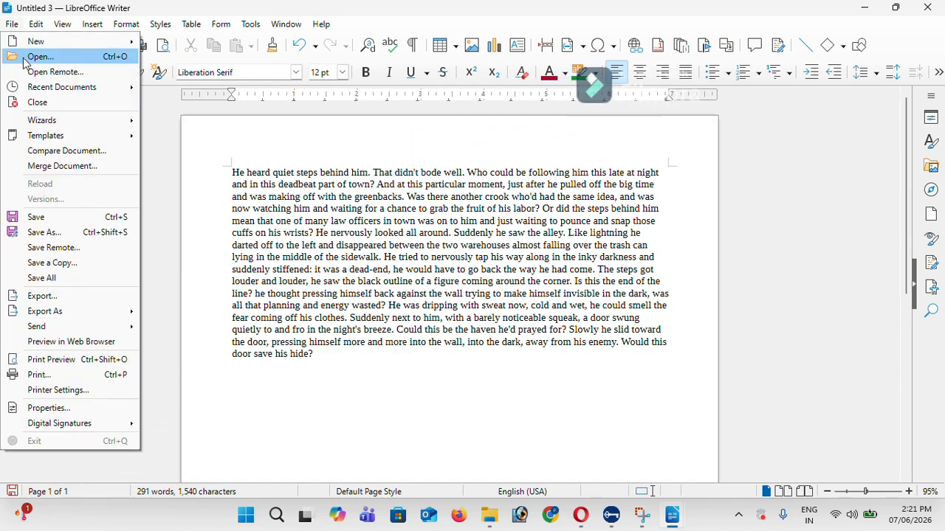
# Save the document as a template named 'dtf3' in the My Templates category
pyautogui.moveTo(49, 122)
pyautogui.moveTo(72, 135)
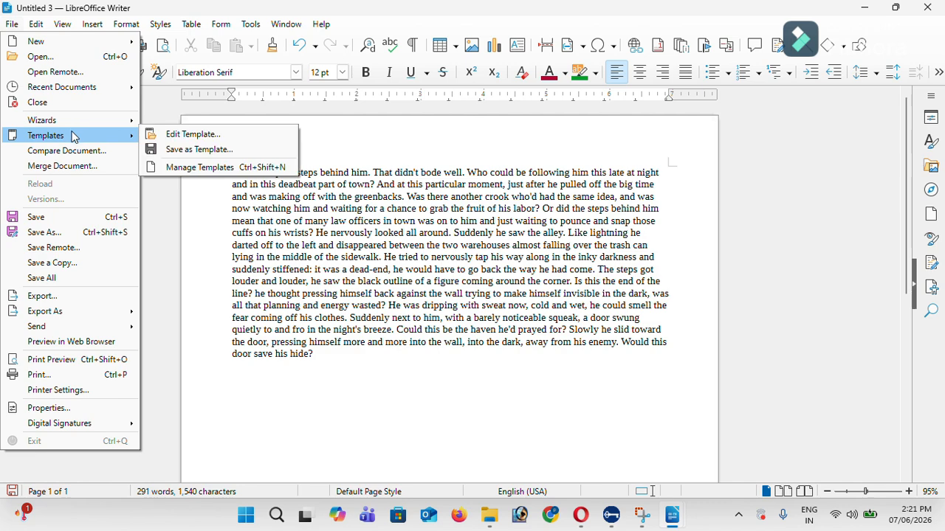
pyautogui.click(194, 149)
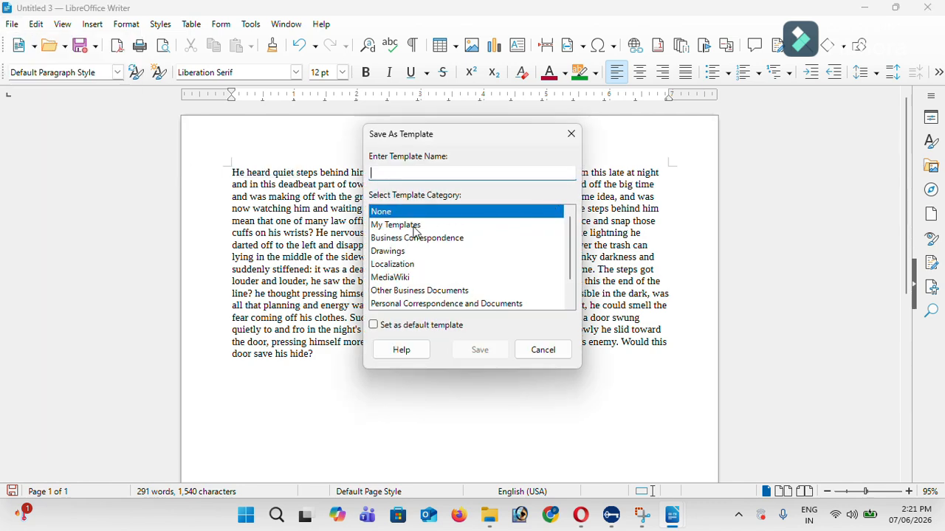
pyautogui.click(417, 225)
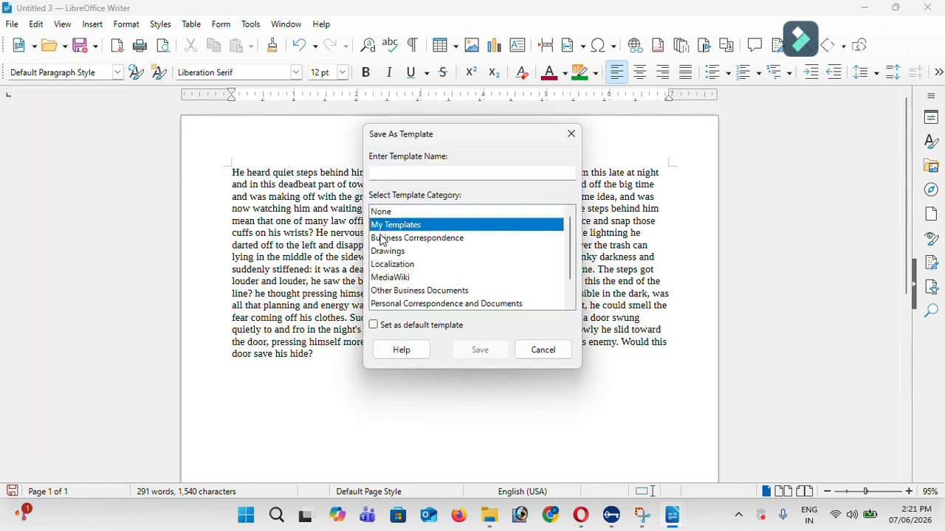
pyautogui.click(389, 328)
pyautogui.click(409, 176)
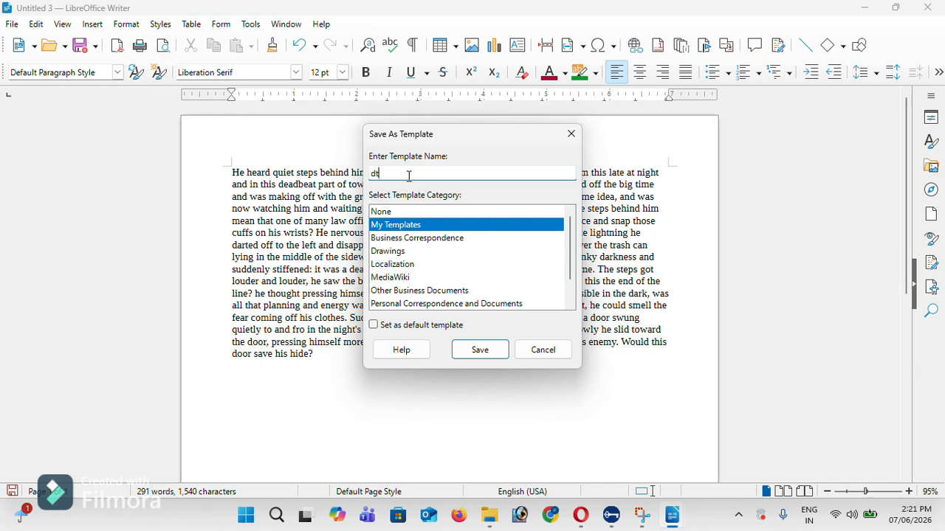
pyautogui.write('dtf3')
pyautogui.click(486, 355)
pyautogui.click(12, 23)
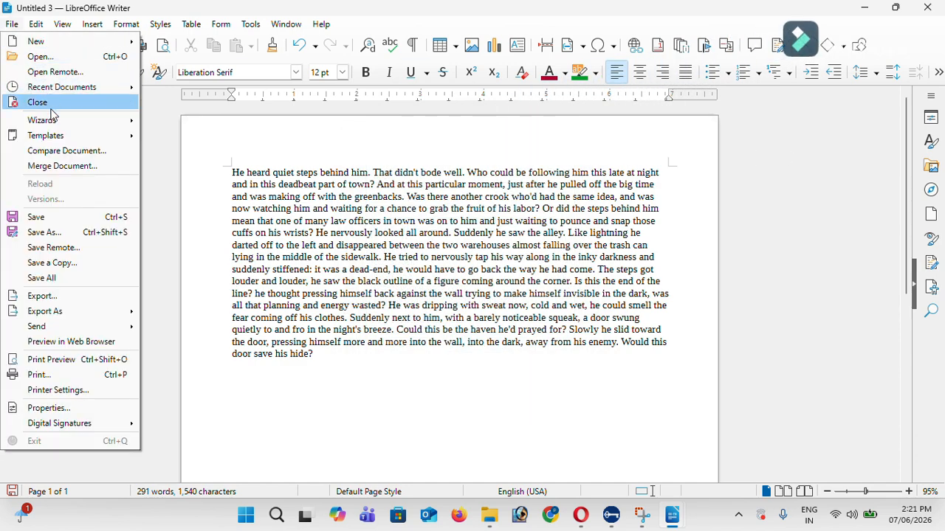
# Check that dtf3 appears in Manage Templates, then close the template manager
pyautogui.moveTo(74, 133)
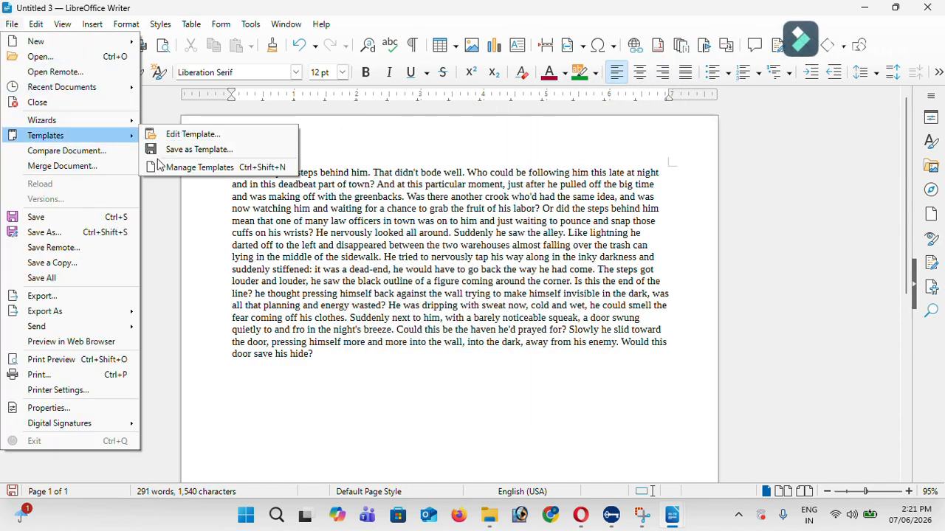
pyautogui.click(253, 168)
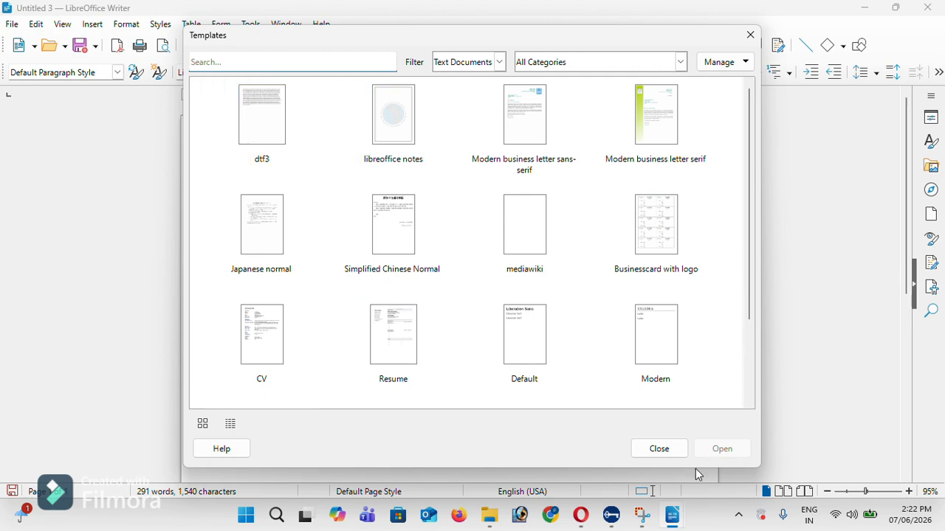
pyautogui.click(659, 448)
pyautogui.click(12, 23)
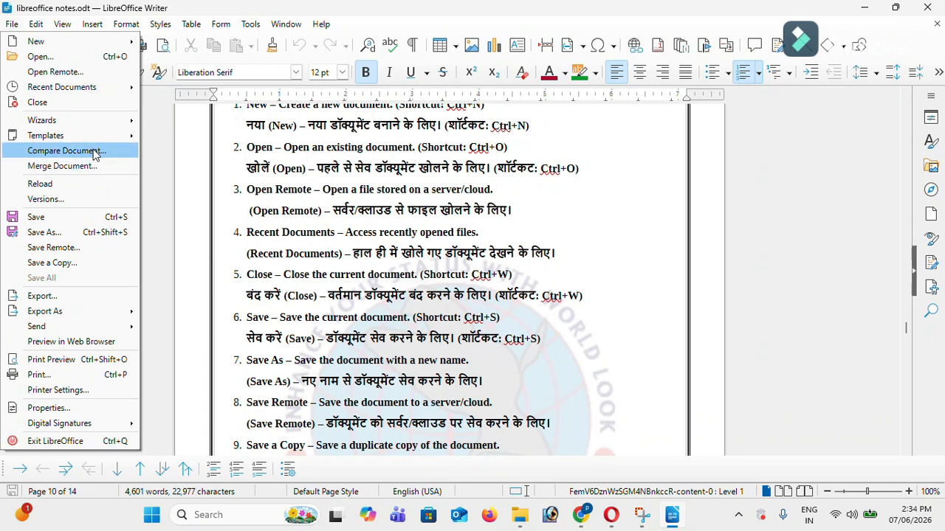
# Reload the notes document from its saved file and scroll through it
pyautogui.moveTo(35, 25)
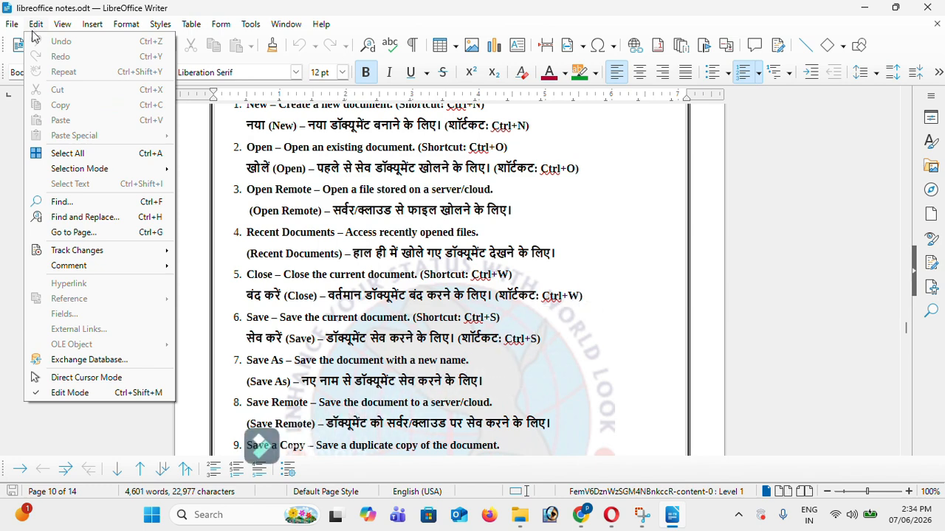
pyautogui.moveTo(74, 253)
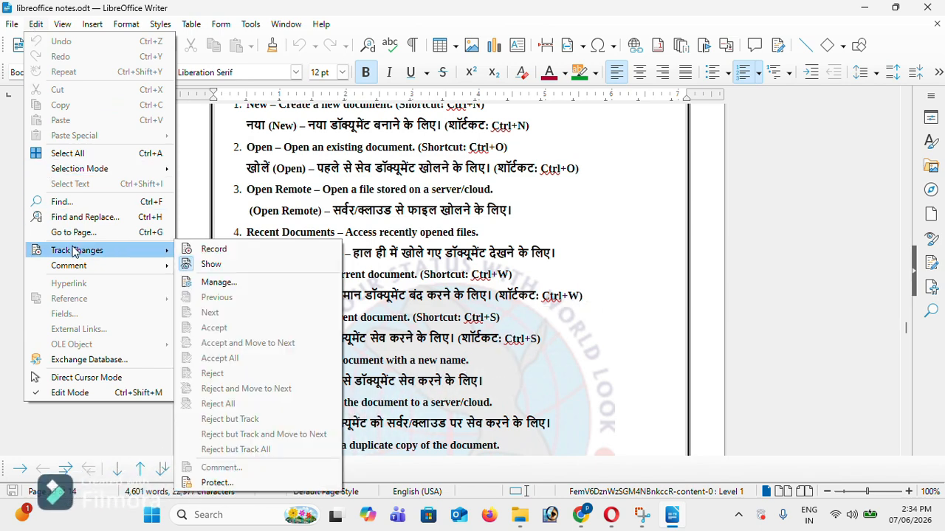
pyautogui.click(11, 28)
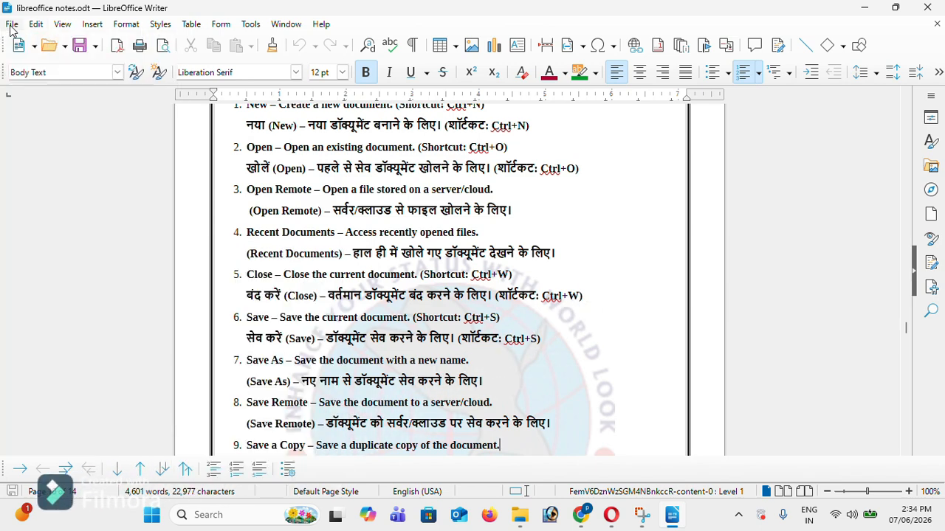
pyautogui.click(10, 28)
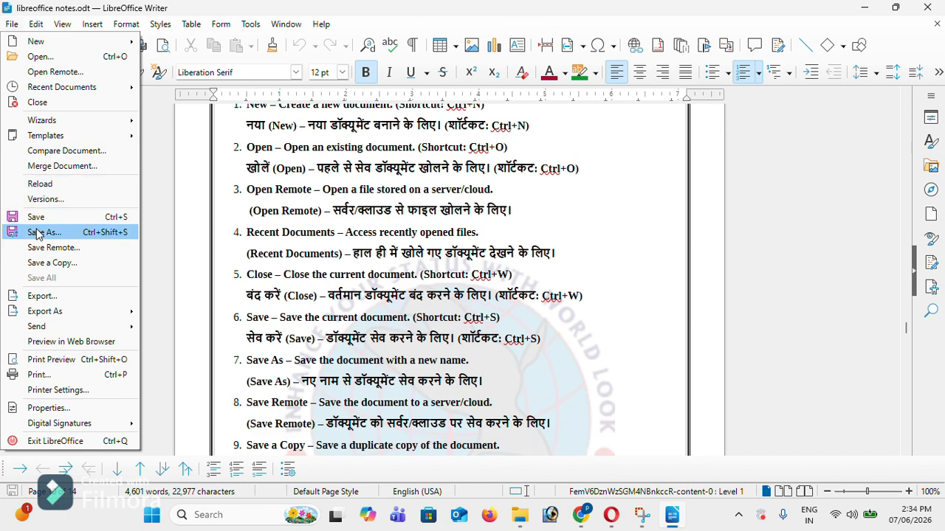
pyautogui.click(53, 189)
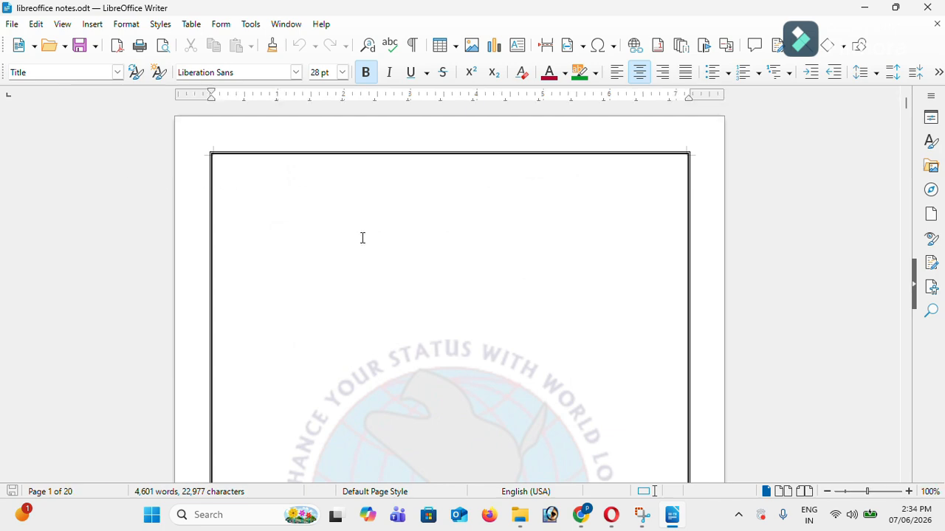
pyautogui.scroll(-3, 637, 282)
pyautogui.scroll(-10, 637, 281)
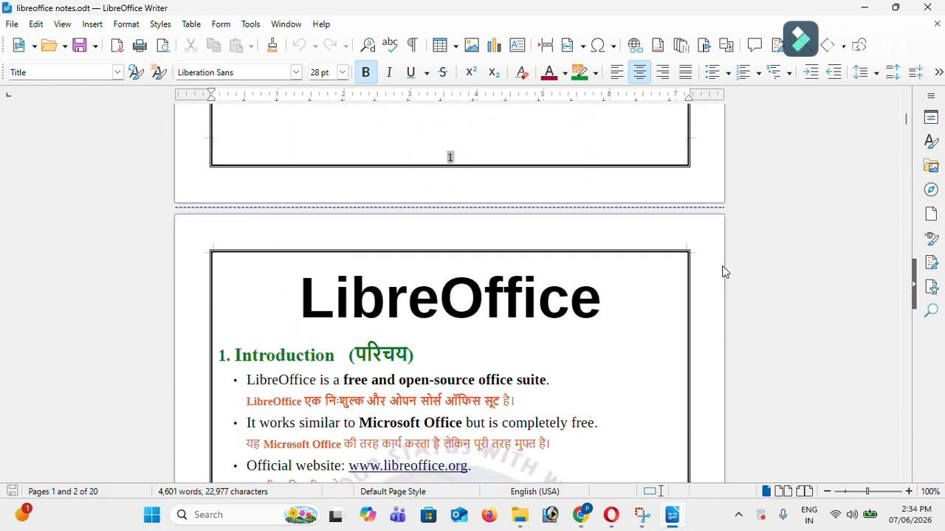
pyautogui.scroll(-5, 507, 276)
# Type ';lk' after the website address, then reload and discard all changes
pyautogui.click(504, 281)
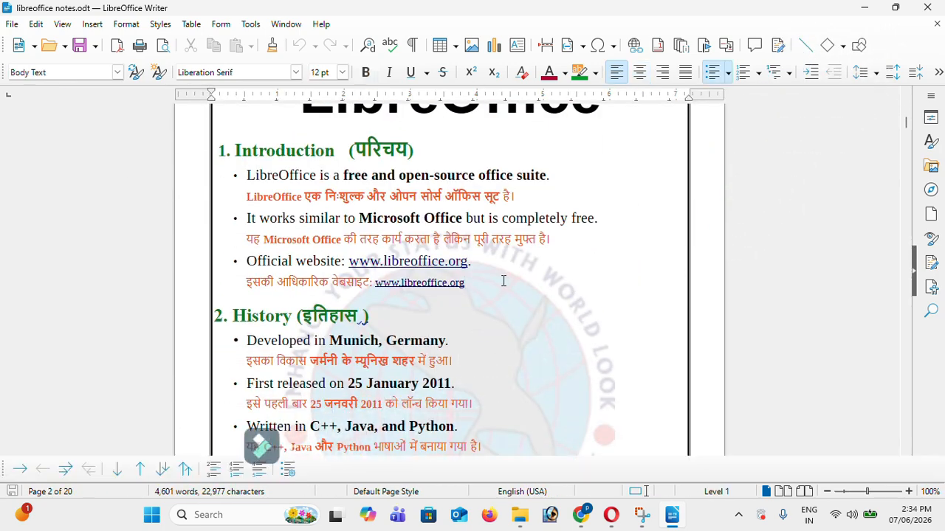
pyautogui.write(';lkfgjoj5nlkndf')
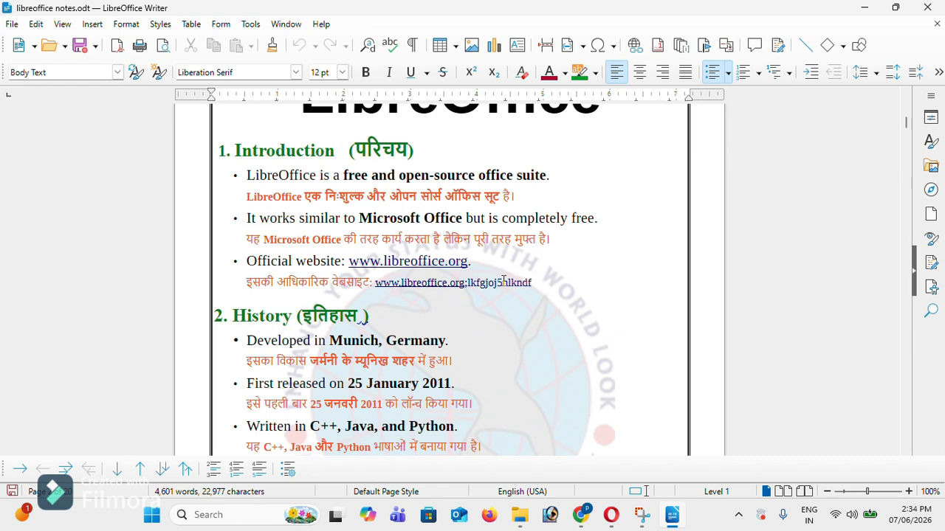
pyautogui.click(10, 22)
pyautogui.click(63, 188)
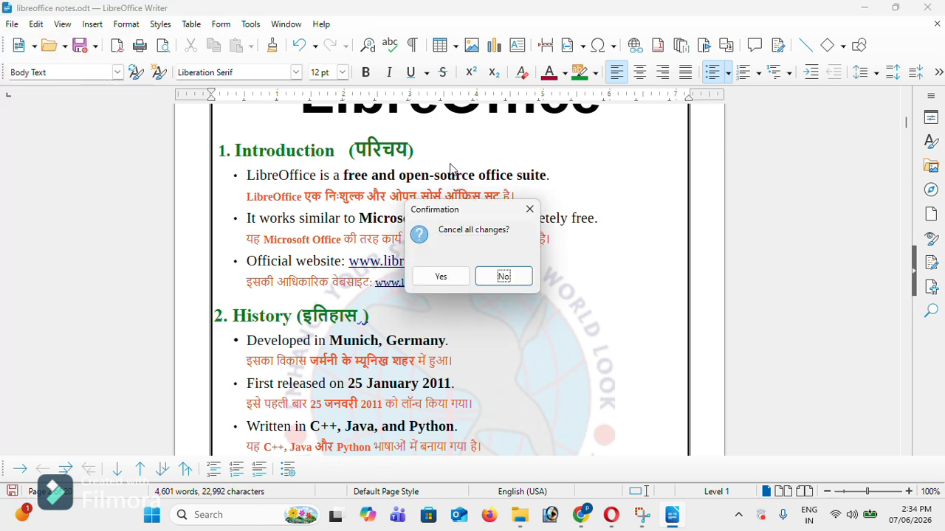
pyautogui.click(463, 285)
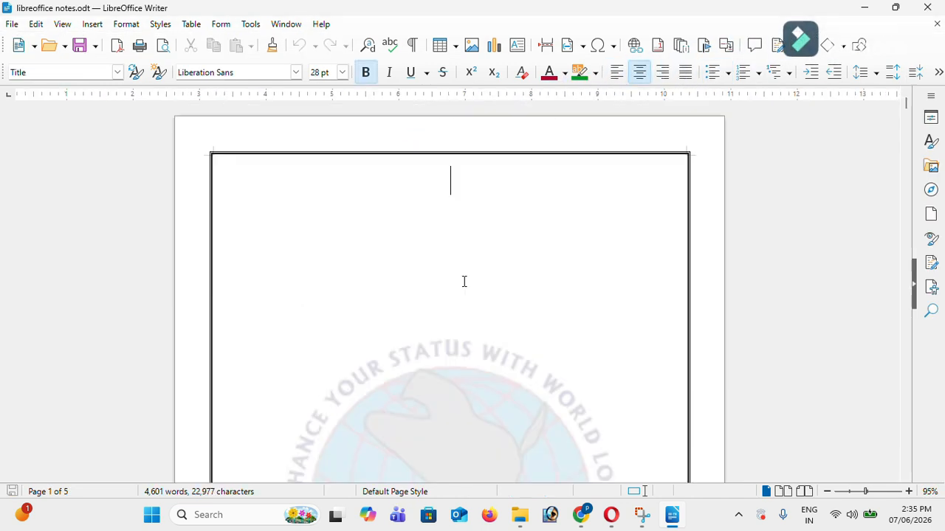
pyautogui.scroll(-2, 785, 338)
pyautogui.scroll(-15, 478, 307)
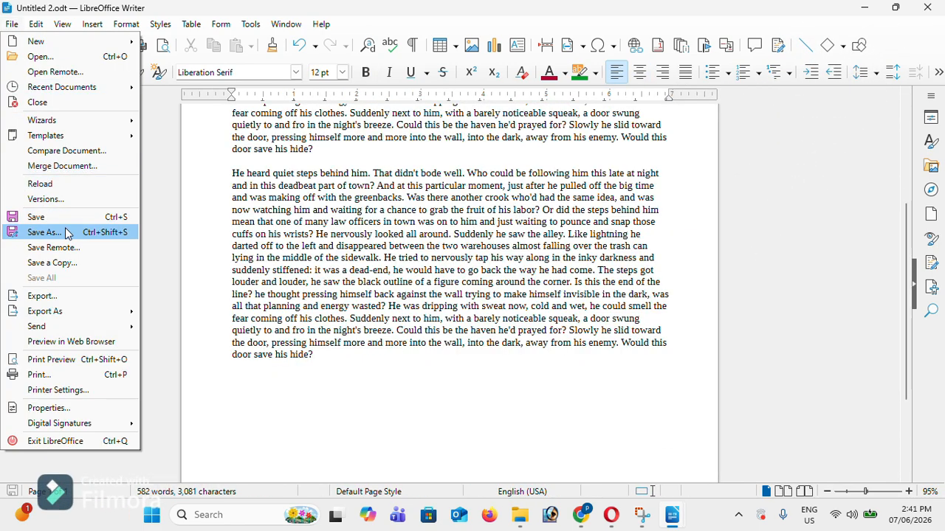
# Save the story to the Desktop as Untitled 2.odt, replacing the existing file
pyautogui.click(65, 233)
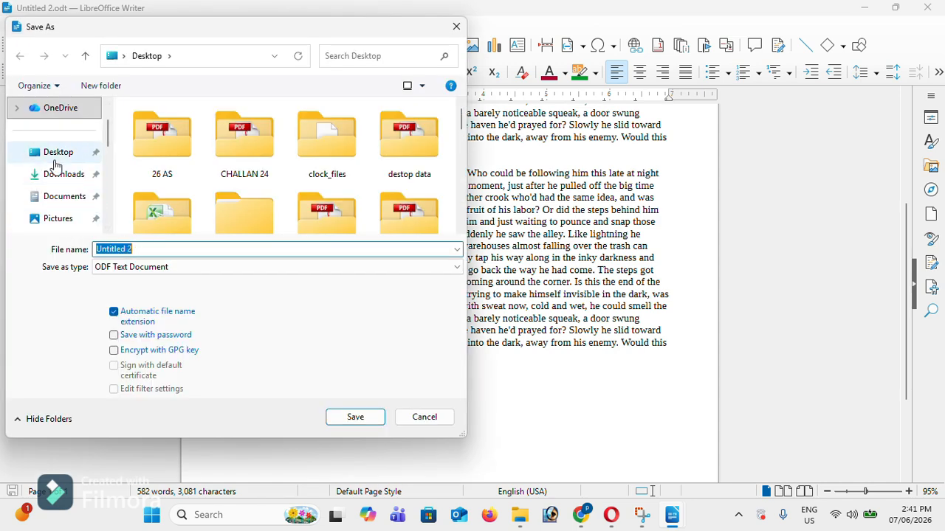
pyautogui.click(15, 152)
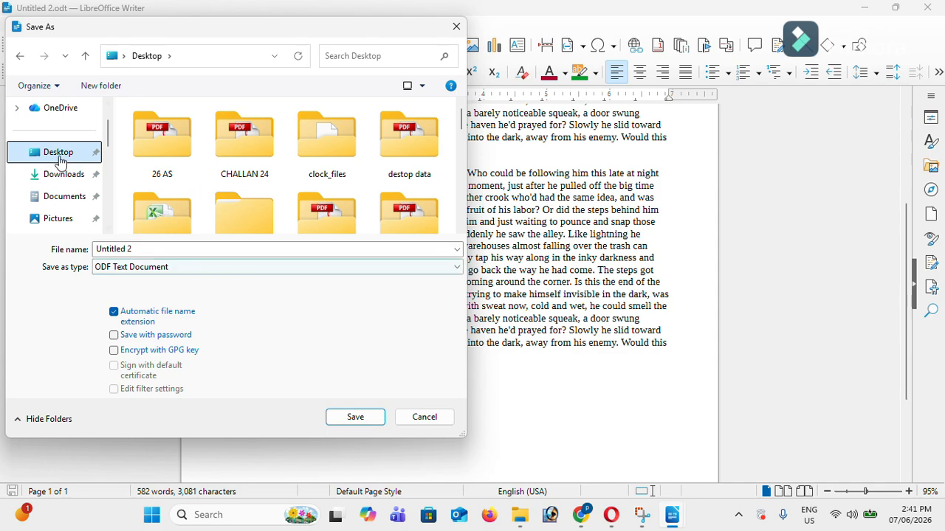
pyautogui.click(355, 417)
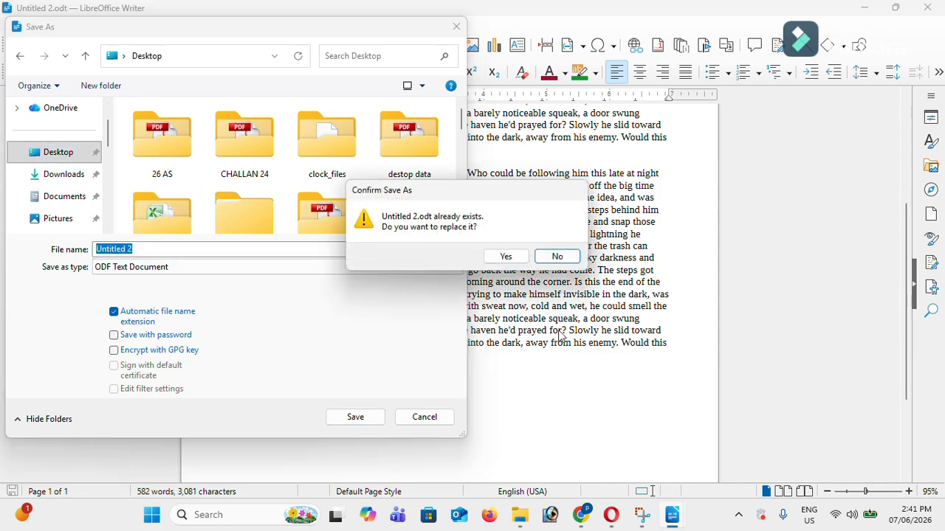
pyautogui.click(507, 256)
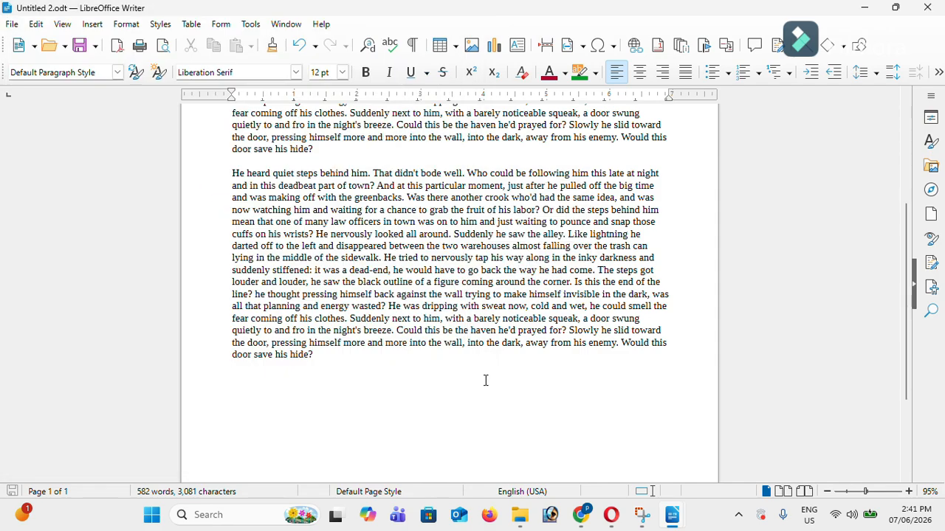
pyautogui.scroll(-5, 374, 362)
pyautogui.scroll(7, 373, 362)
pyautogui.scroll(-1, 374, 362)
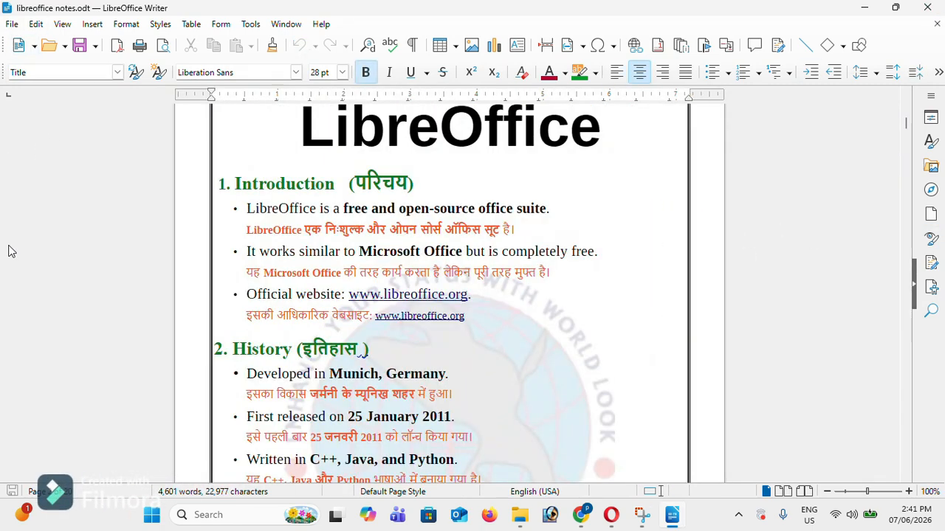
pyautogui.click(11, 24)
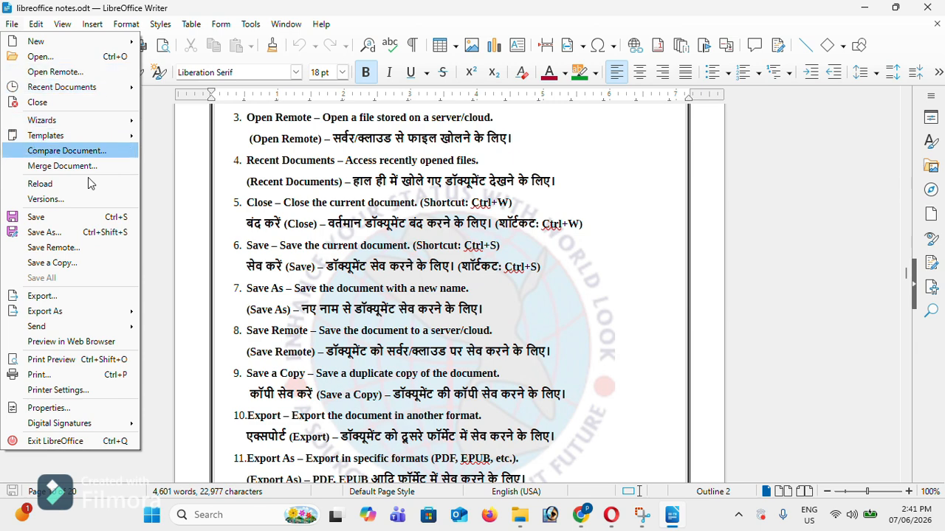
pyautogui.click(82, 263)
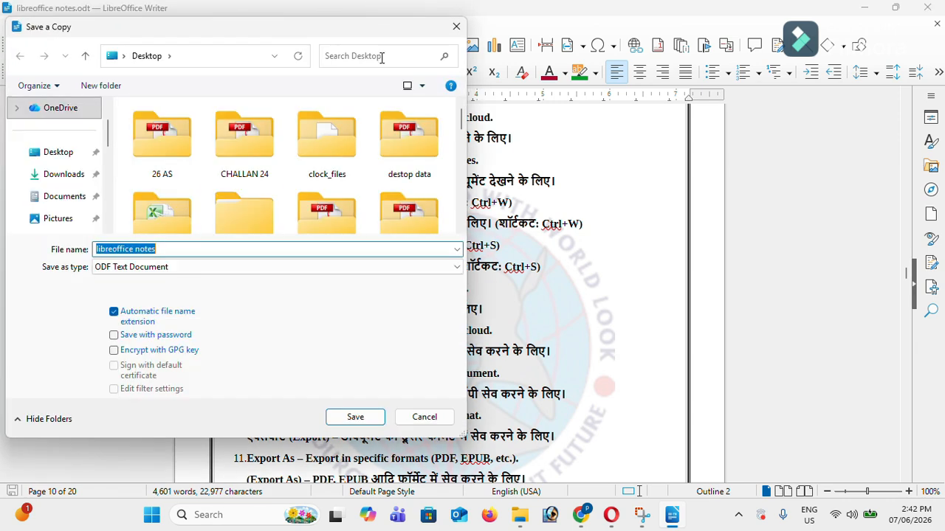
pyautogui.click(424, 417)
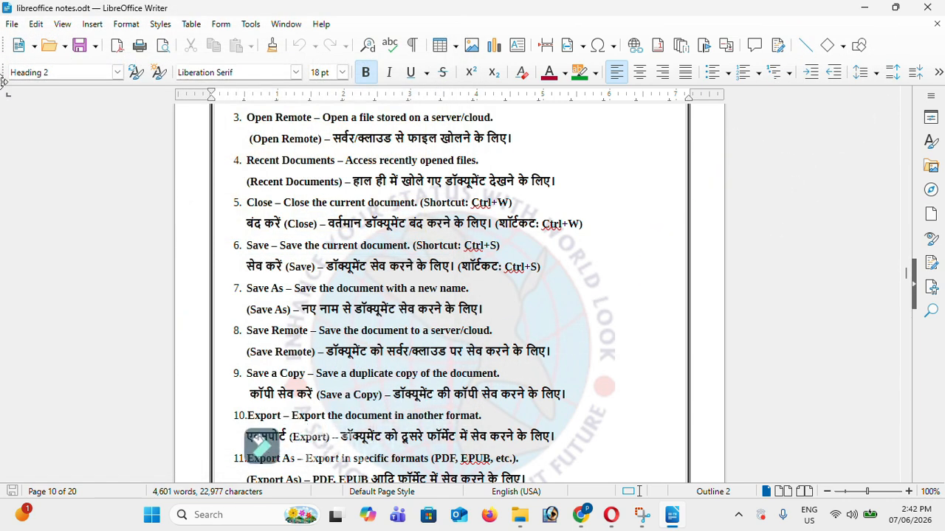
pyautogui.click(13, 25)
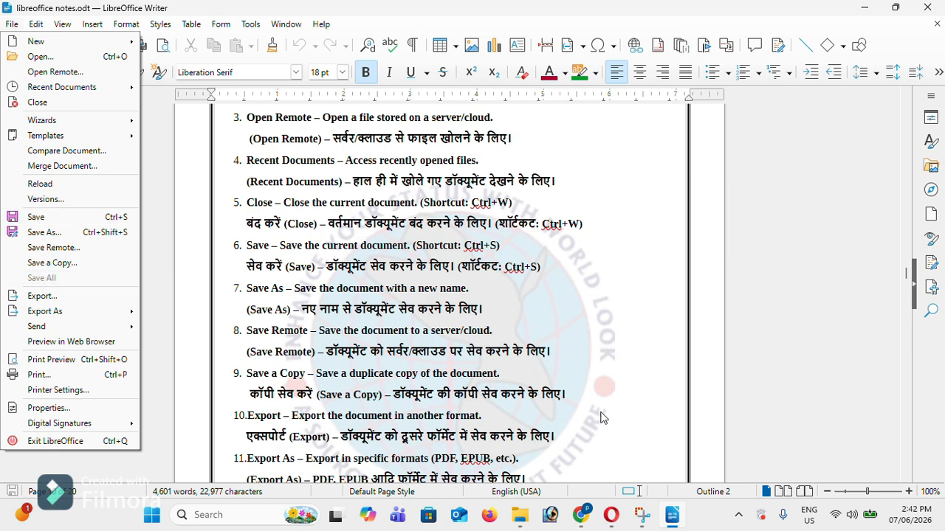
pyautogui.click(693, 360)
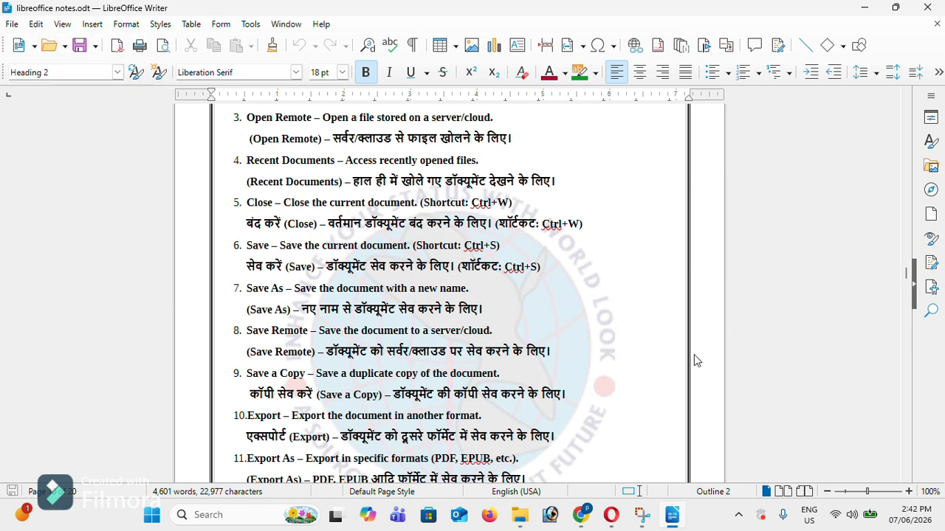
# Open compare1.odt after a first attempt with the name 'comp' fails
pyautogui.hotkey('ctrl', 'o')
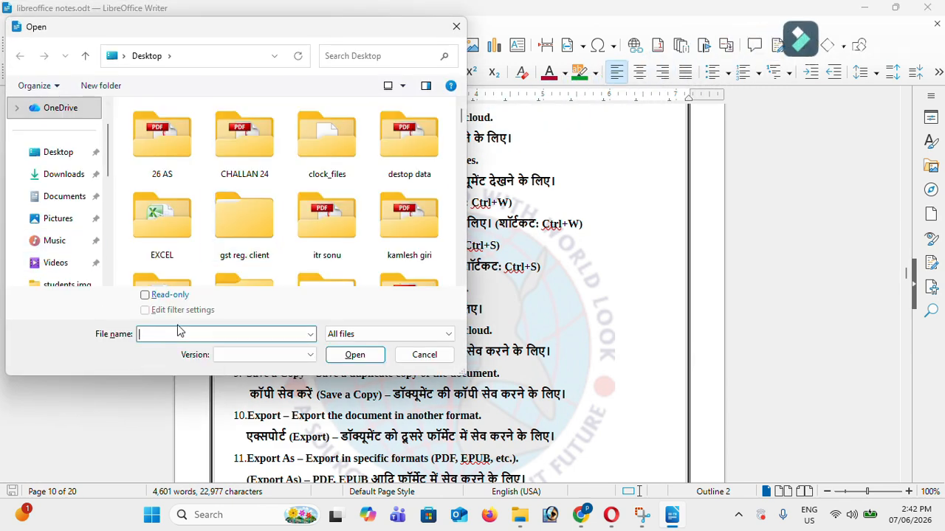
pyautogui.write('comp')
pyautogui.press('Return')
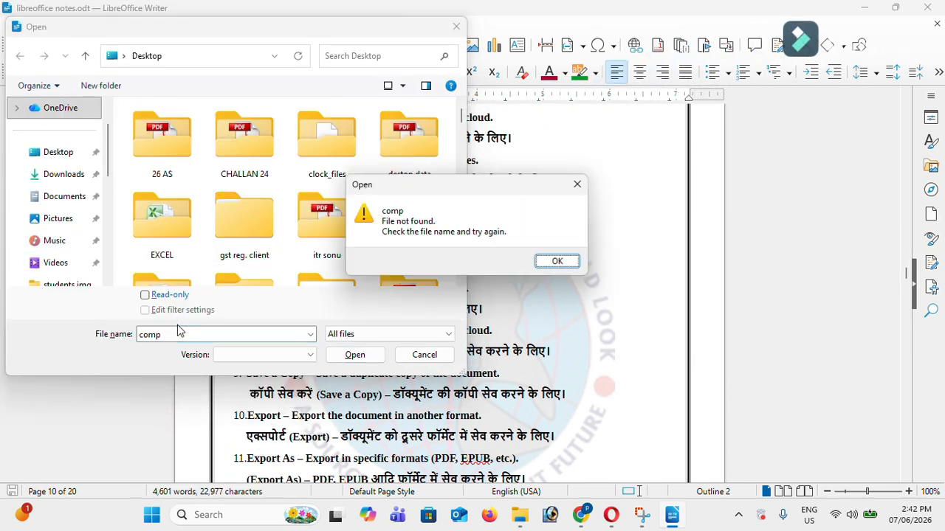
pyautogui.click(580, 262)
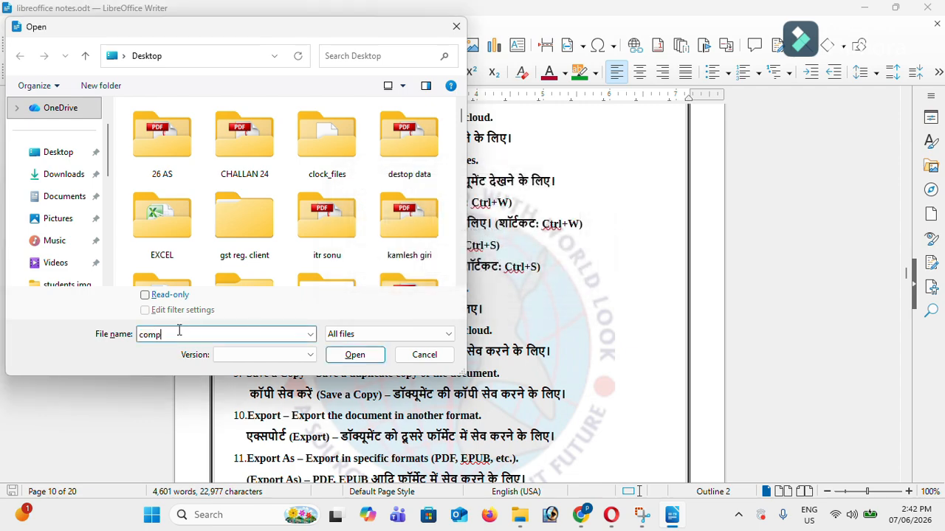
pyautogui.write('a')
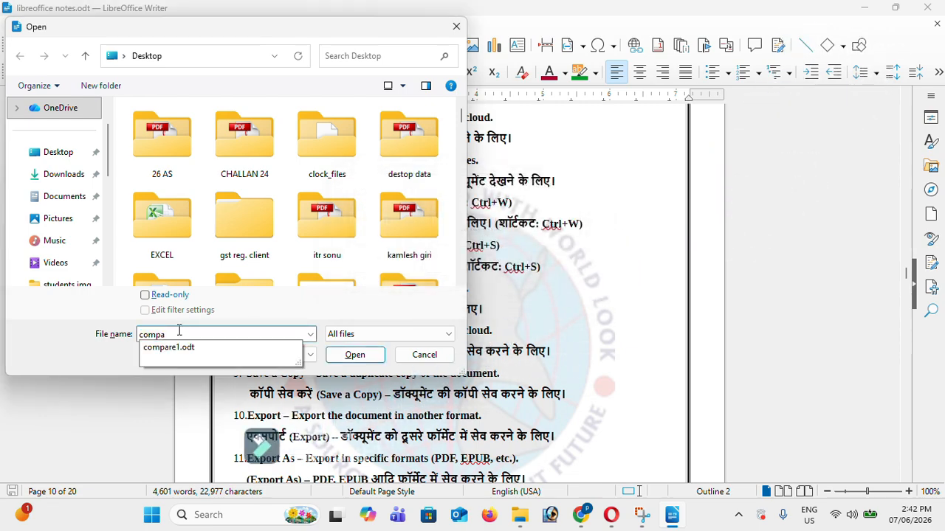
pyautogui.press('Down')
pyautogui.press('Return')
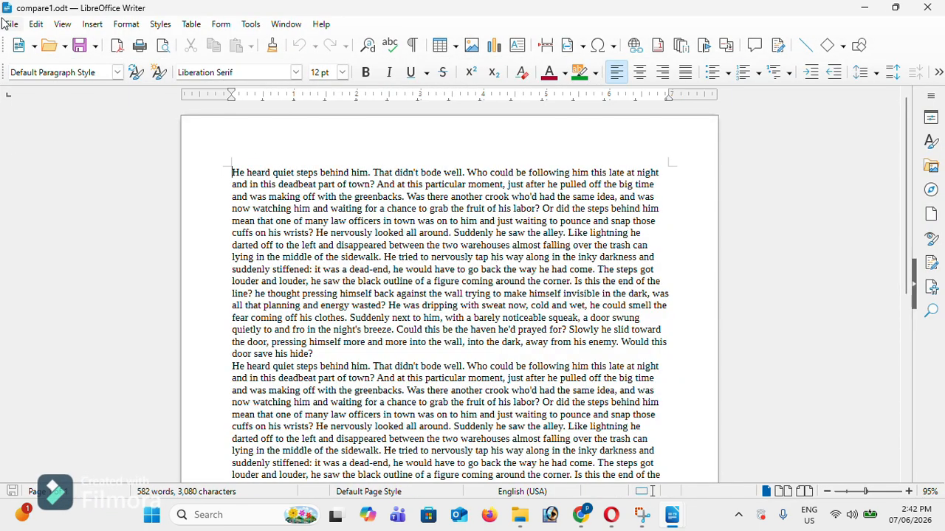
# Add stray text 'jfjdfjg' after 'stiffened:' and 'fgagrg' to the notes' Export line
pyautogui.click(11, 25)
pyautogui.click(9, 26)
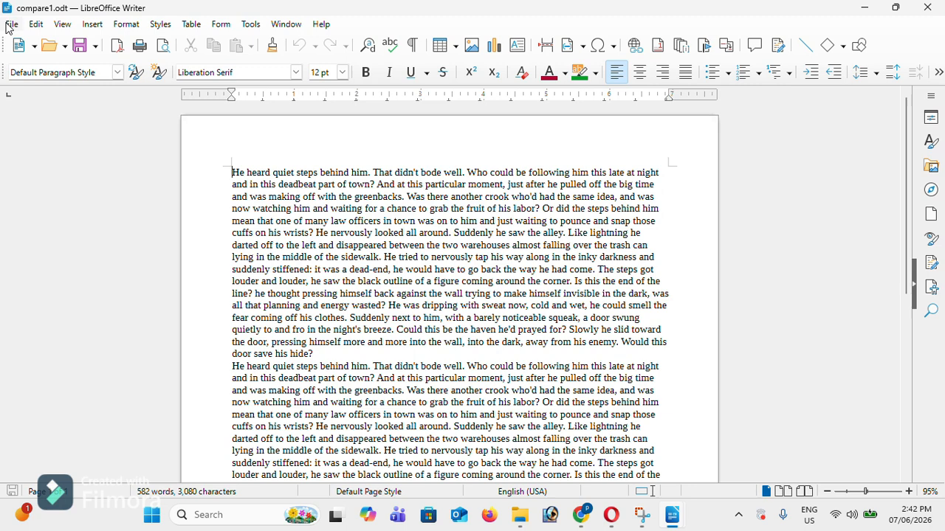
pyautogui.click(311, 270)
pyautogui.write('jfjdfjg')
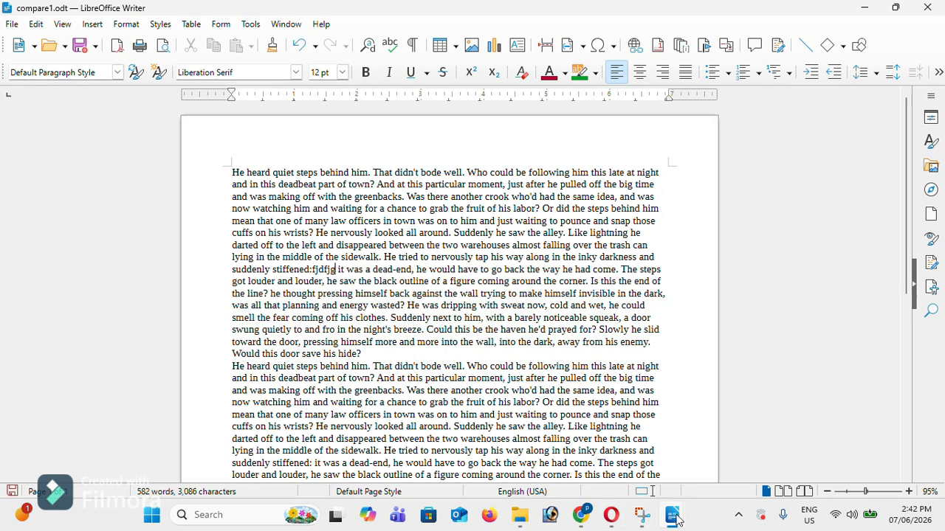
pyautogui.moveTo(677, 520)
pyautogui.moveTo(641, 476)
pyautogui.write('fgagrg')
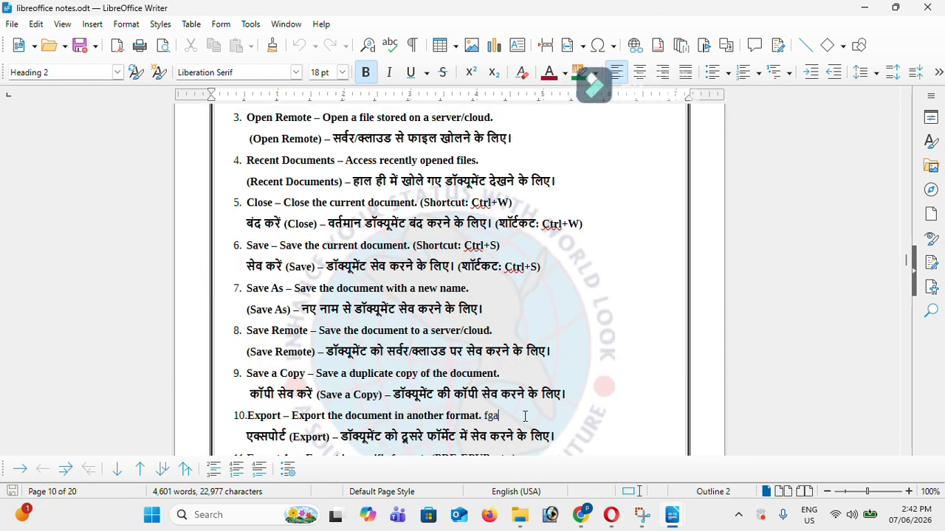
pyautogui.click(12, 25)
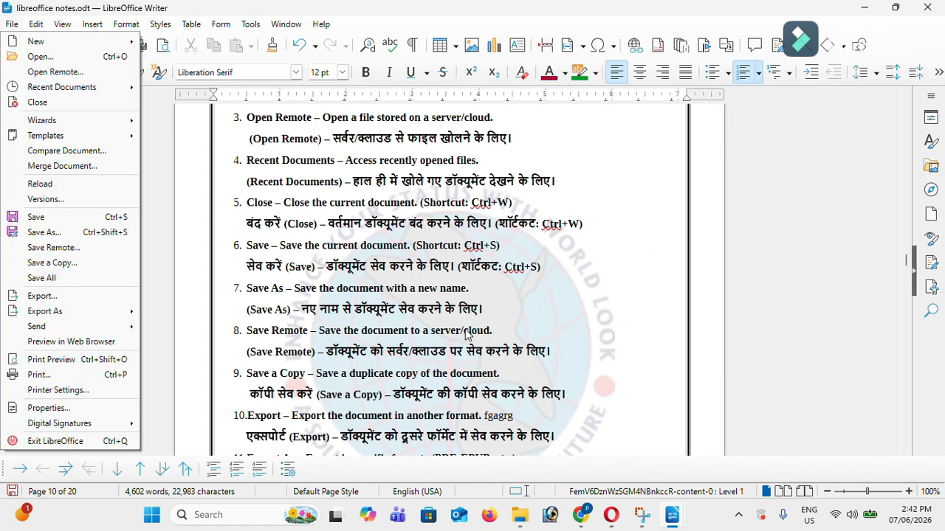
# Switch from compare1.odt back to the notes and view File > Export's available formats
pyautogui.click(671, 514)
pyautogui.click(734, 472)
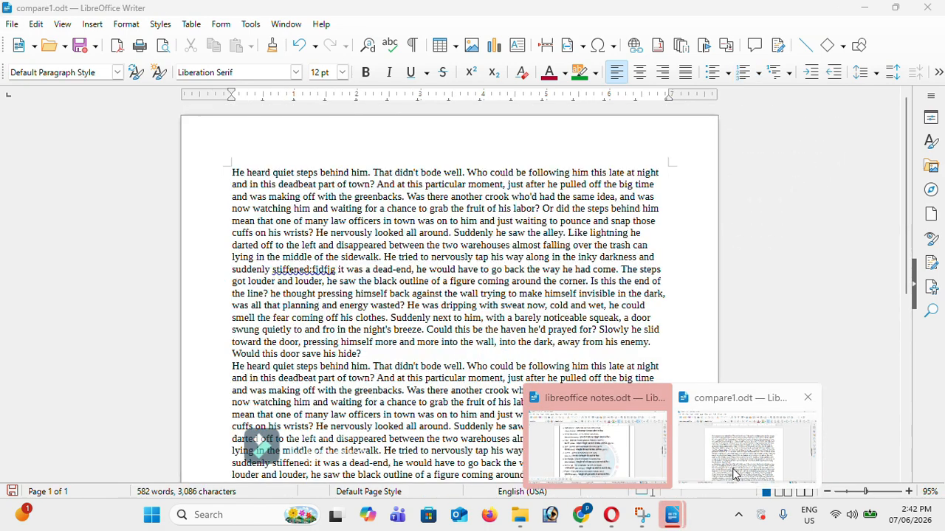
pyautogui.click(597, 443)
pyautogui.click(12, 23)
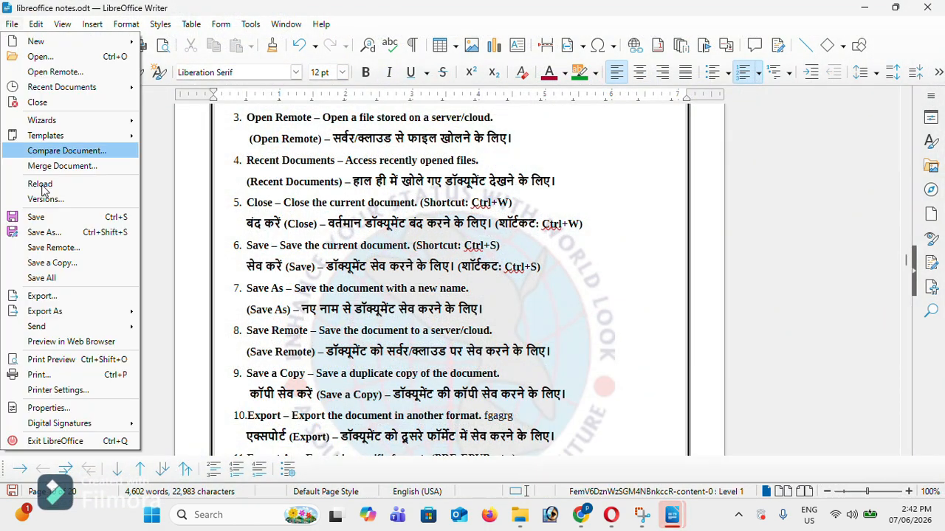
pyautogui.click(76, 297)
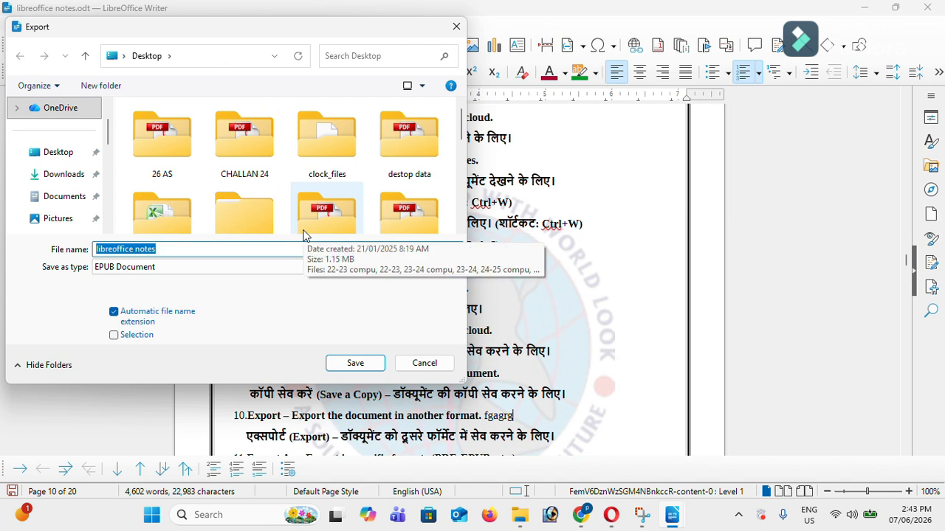
pyautogui.click(202, 267)
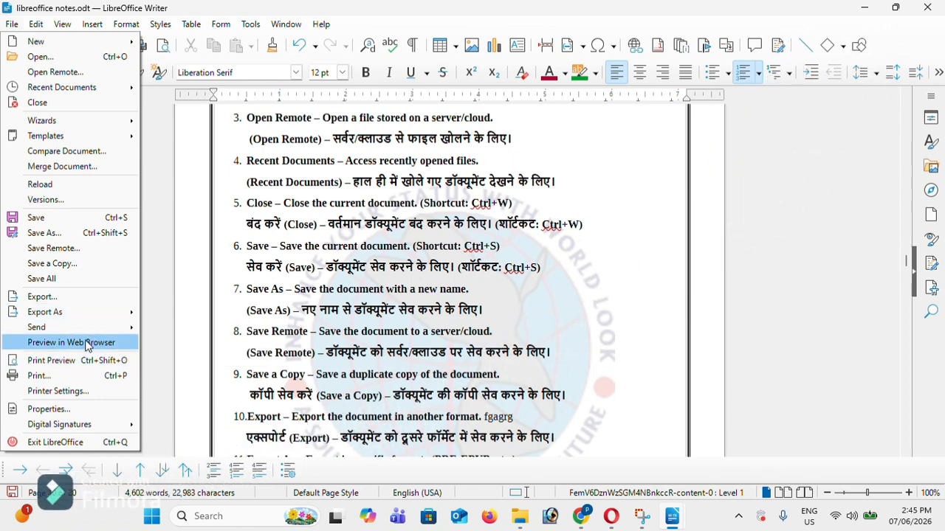
# Launch Preview in Web Browser for the libreoffice notes document from the File menu
pyautogui.moveTo(81, 326)
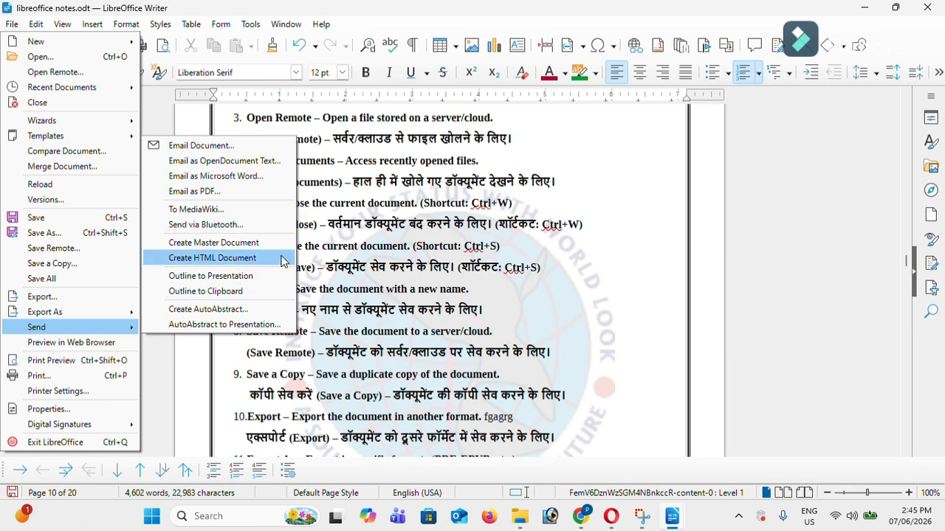
pyautogui.click(77, 344)
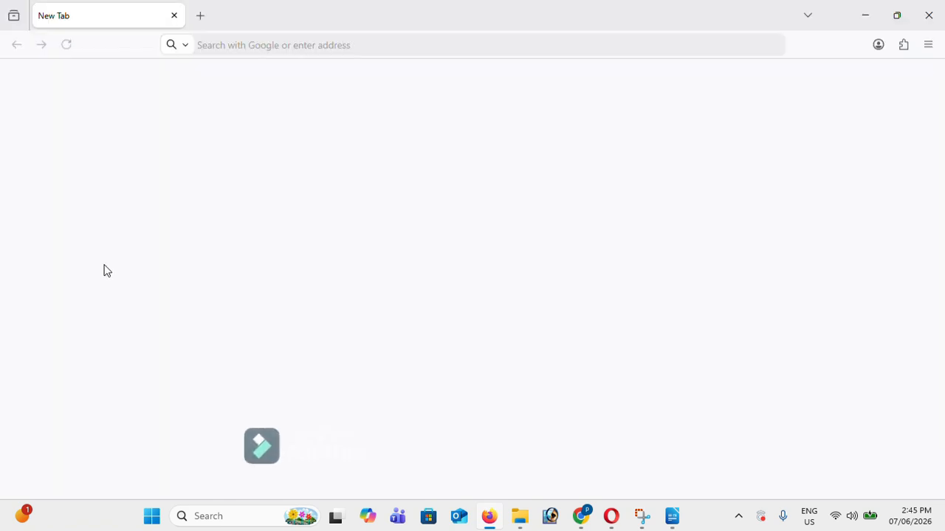
# Scroll through the libreoffice notes.htm preview in Firefox, then close the browser window
pyautogui.scroll(-5, 248, 290)
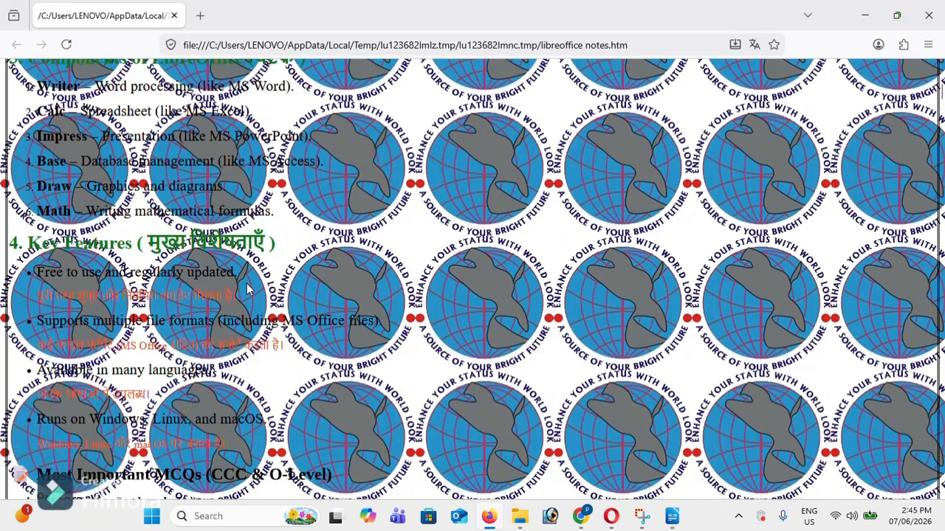
pyautogui.scroll(-15, 249, 290)
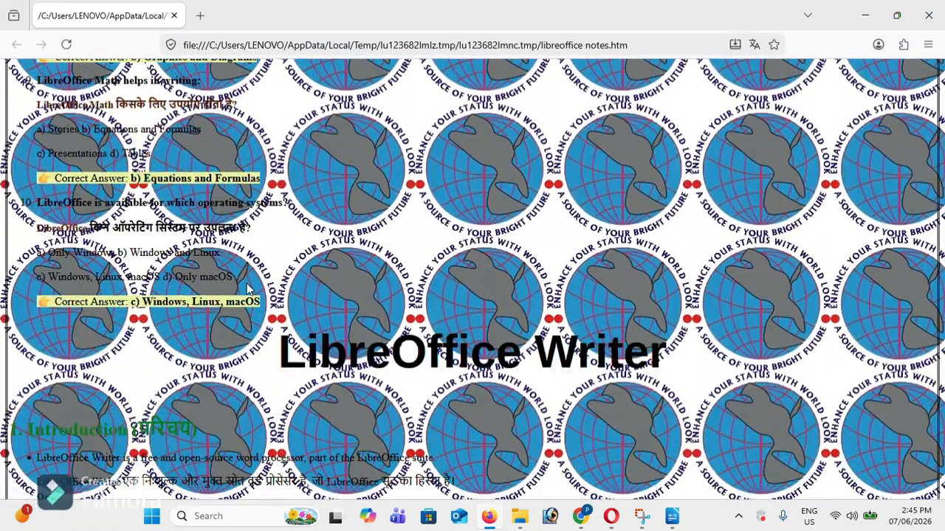
pyautogui.scroll(7, 248, 290)
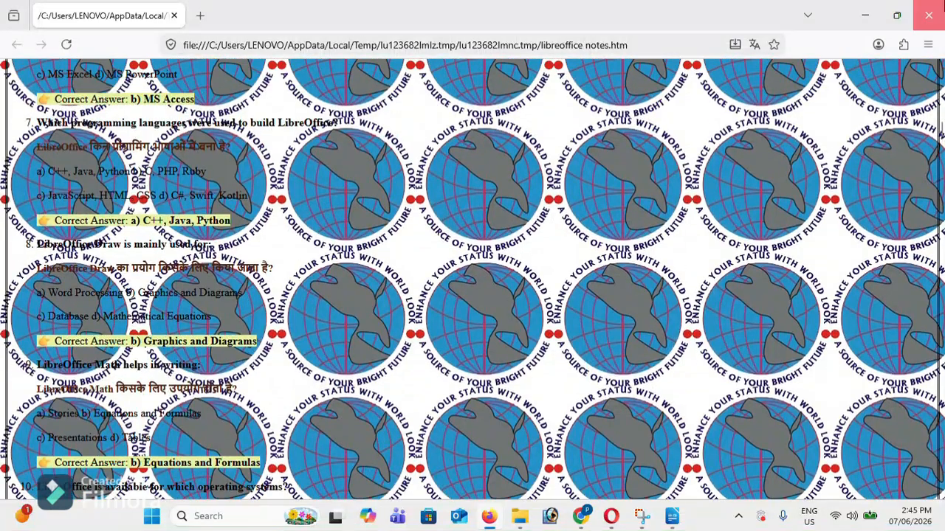
pyautogui.click(930, 11)
pyautogui.click(11, 23)
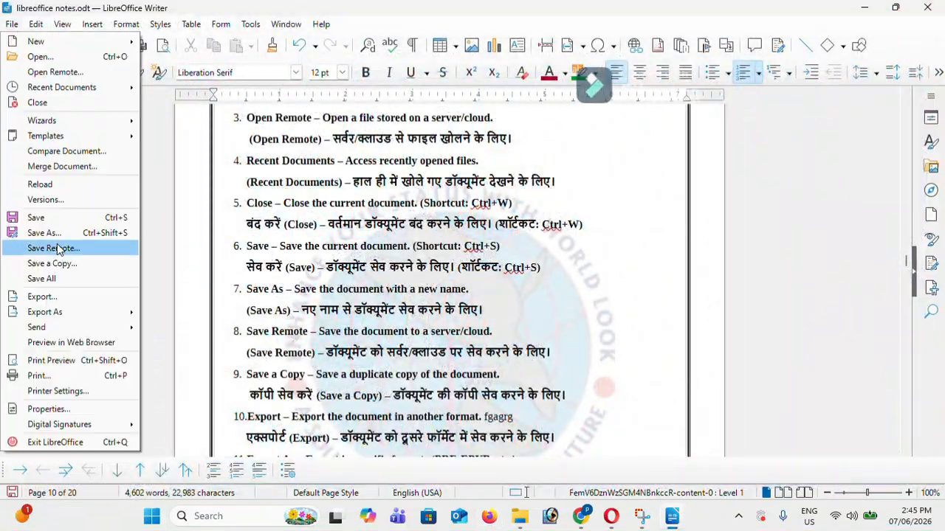
pyautogui.click(51, 361)
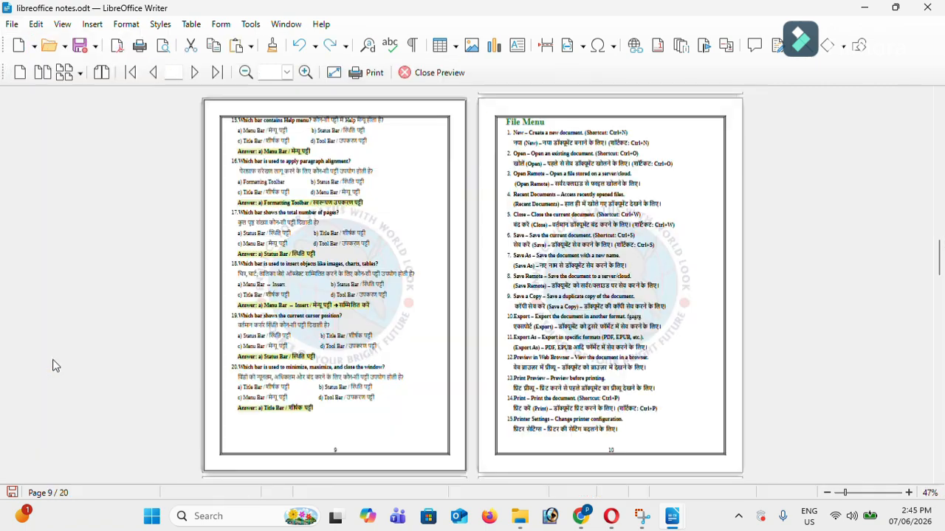
pyautogui.scroll(3, 510, 385)
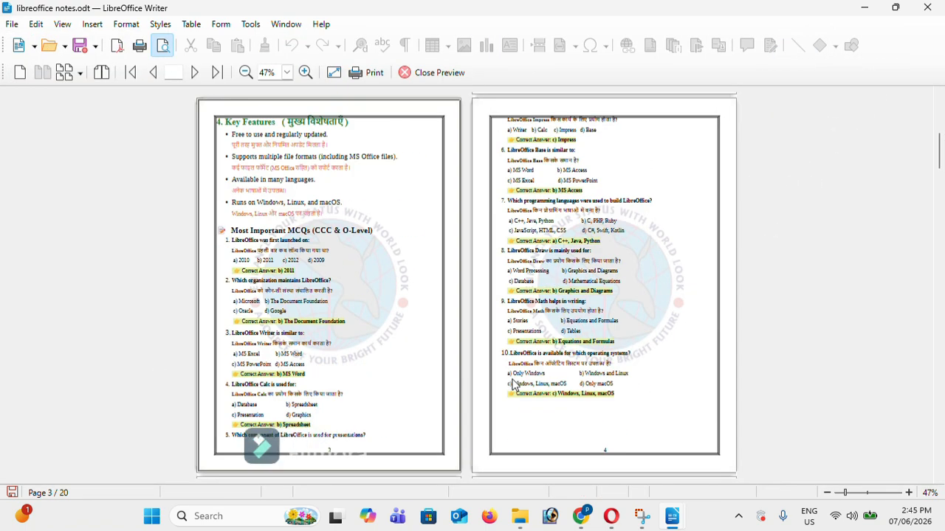
pyautogui.scroll(-5, 516, 384)
pyautogui.scroll(-3, 517, 384)
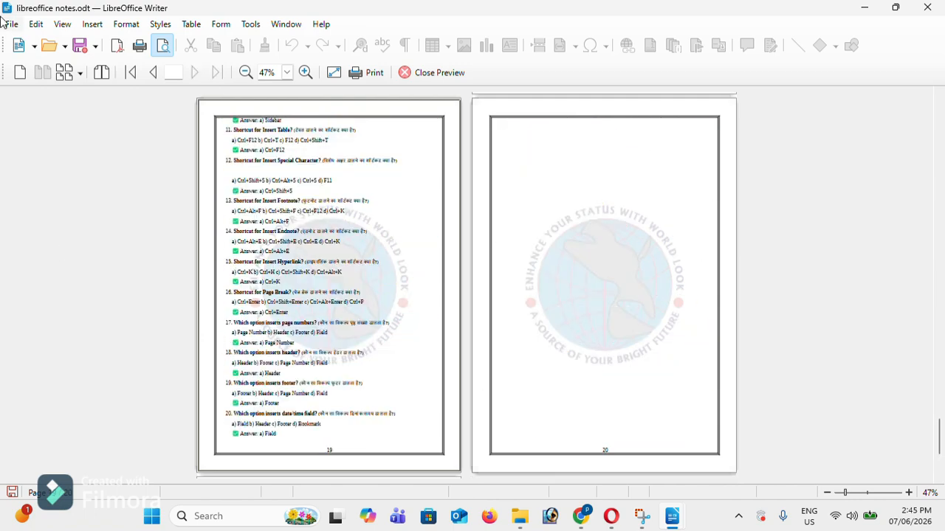
pyautogui.press('Escape')
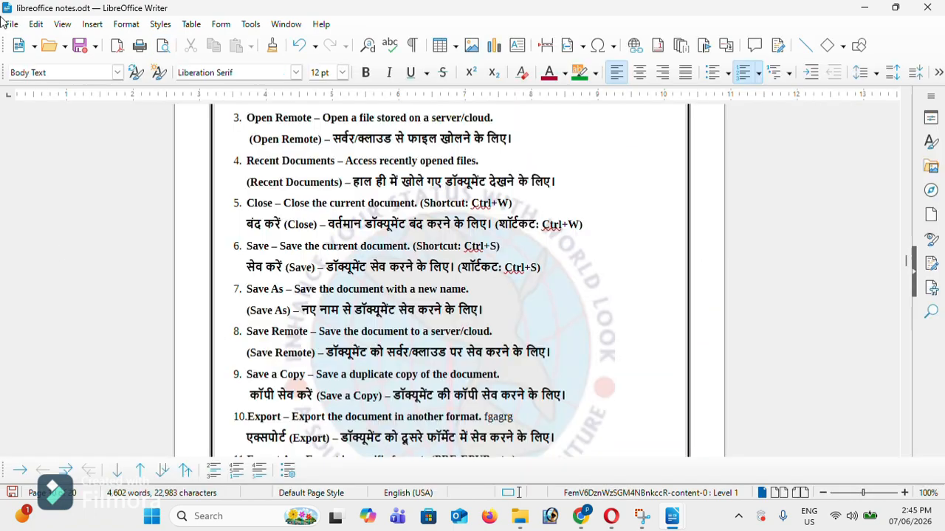
# Review the EPSON L3110 Series printer setup and its options, closing both dialogs unchanged
pyautogui.click(7, 22)
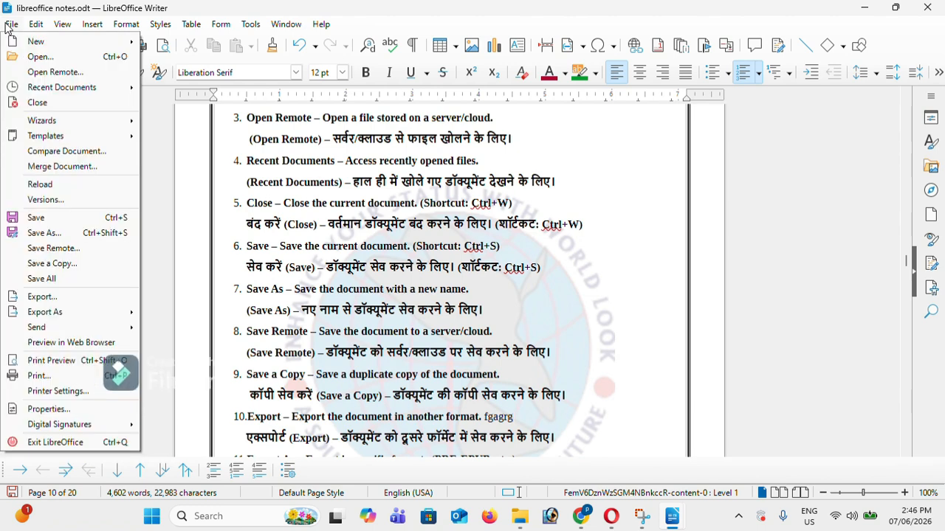
pyautogui.click(67, 393)
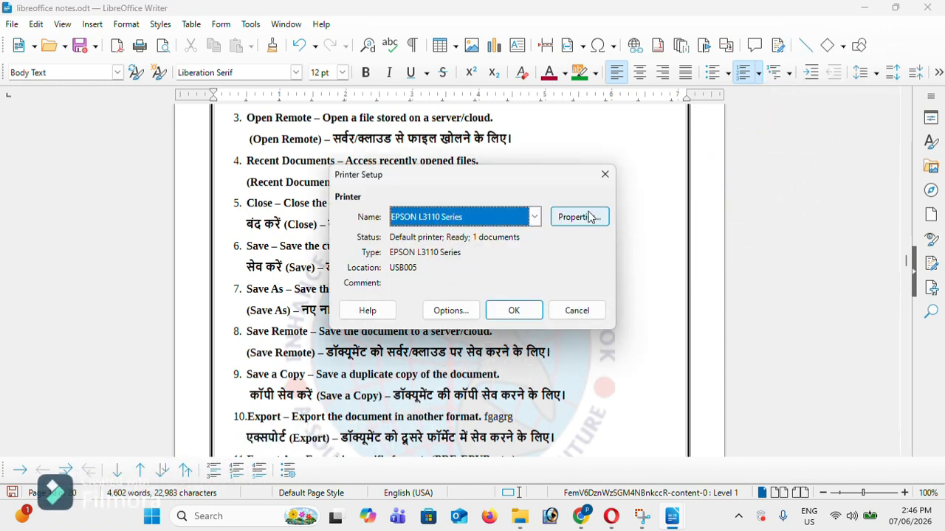
pyautogui.click(449, 310)
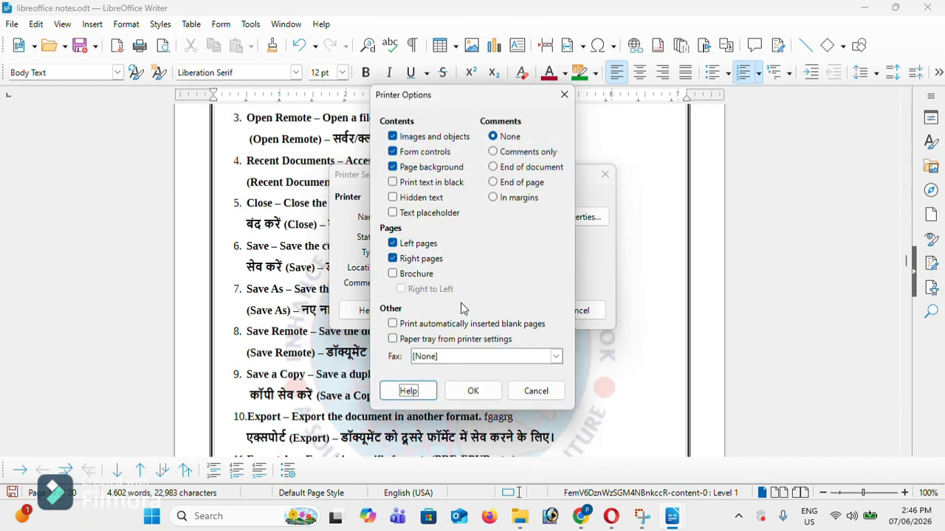
pyautogui.click(563, 94)
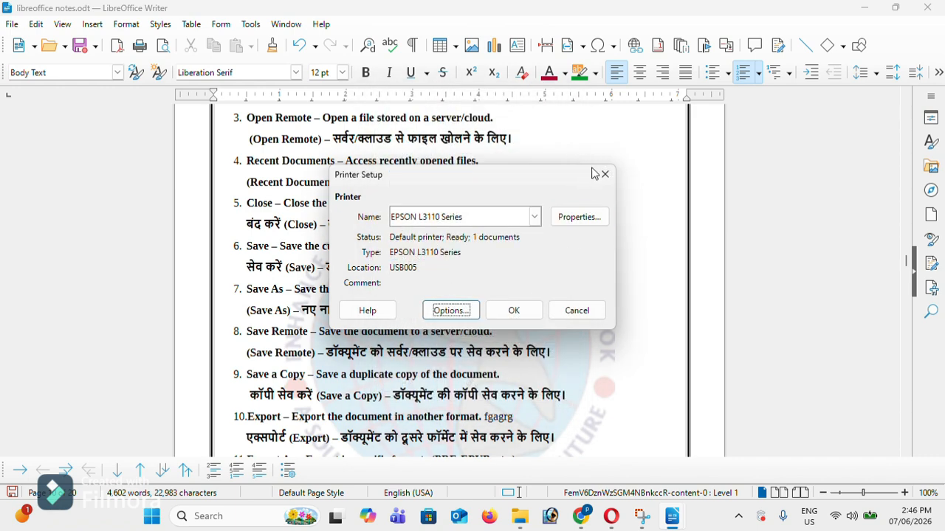
pyautogui.click(604, 174)
pyautogui.click(12, 24)
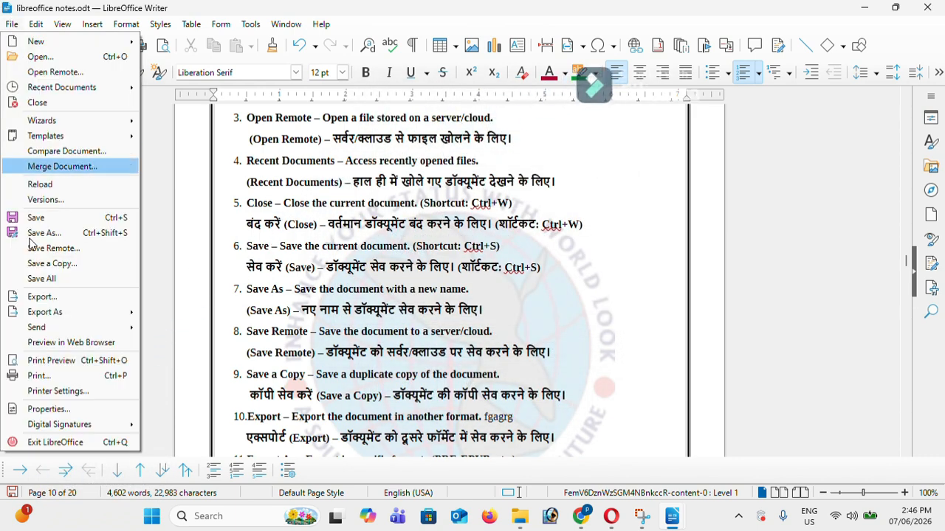
pyautogui.click(79, 413)
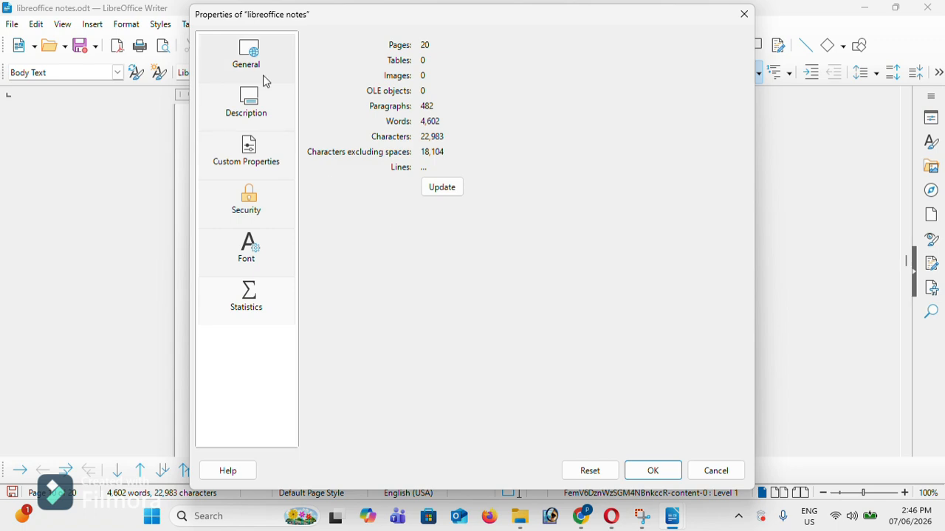
pyautogui.click(743, 14)
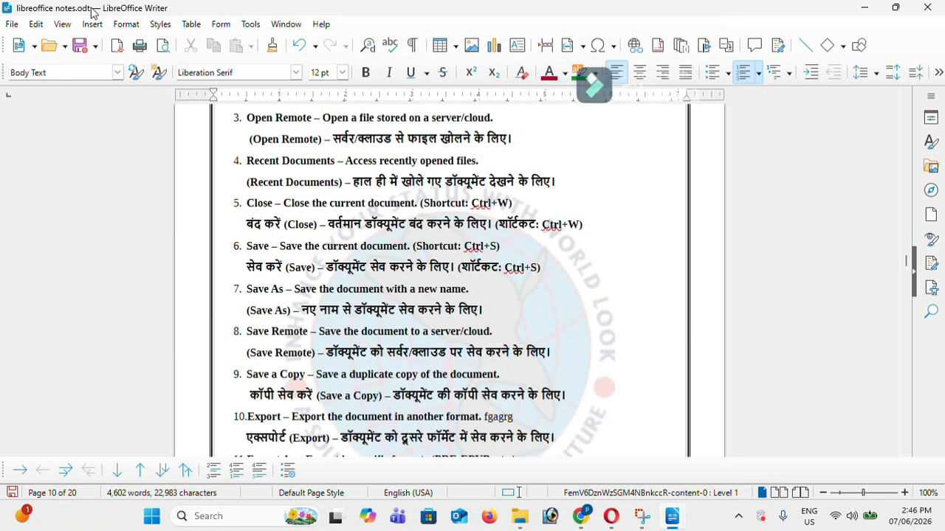
pyautogui.click(7, 23)
pyautogui.moveTo(77, 431)
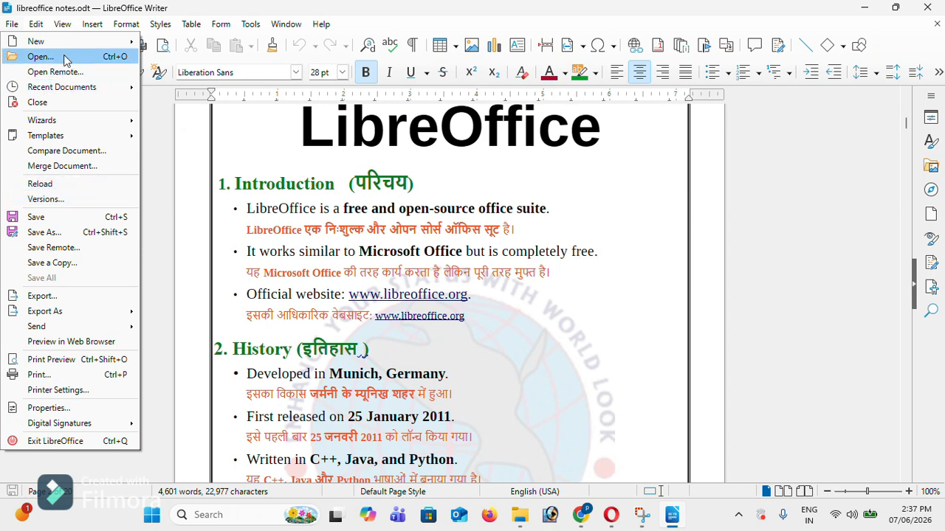
# Create a new blank text document
pyautogui.moveTo(77, 47)
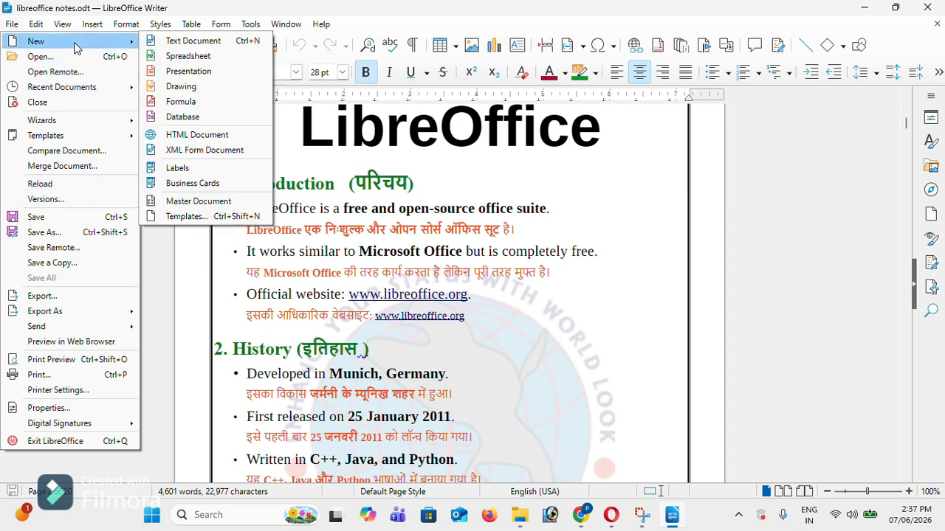
pyautogui.click(171, 41)
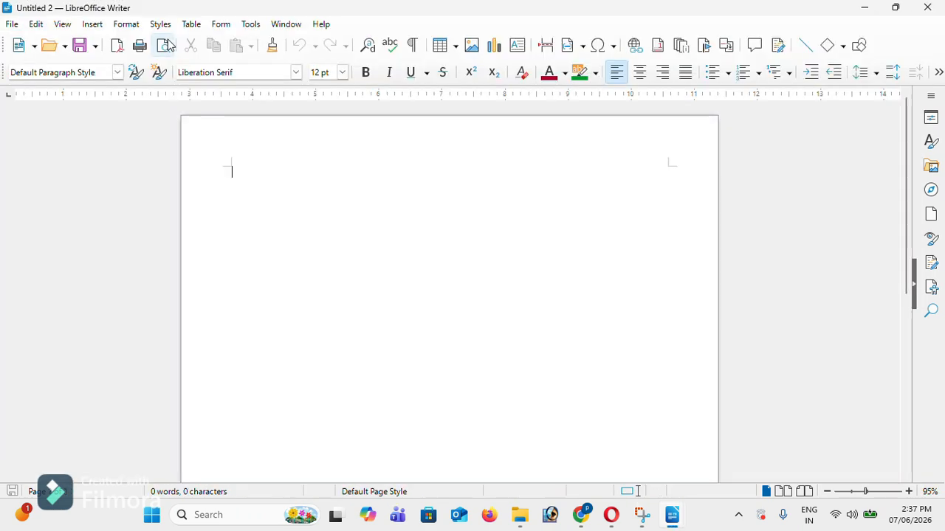
pyautogui.click(10, 26)
pyautogui.click(447, 276)
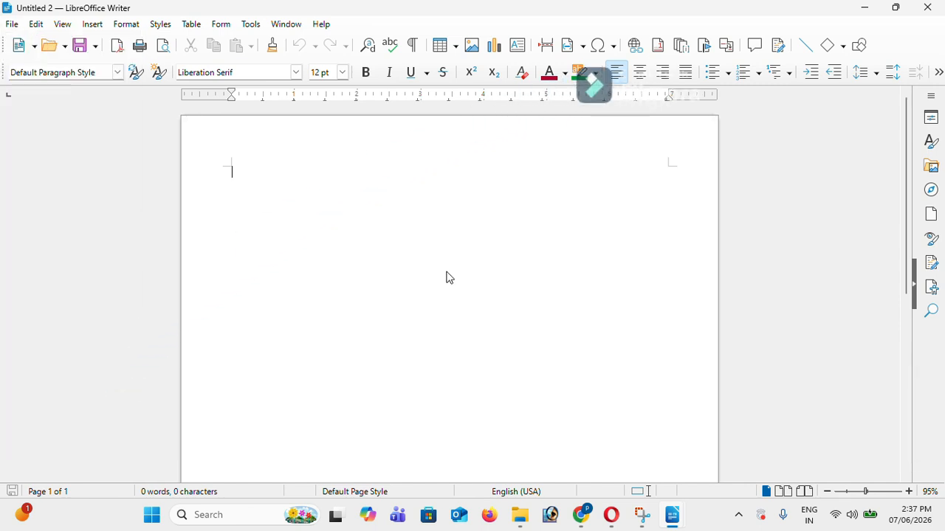
# Type 'libreoffice notes' and format it as a bold 30 pt title
pyautogui.write('li')
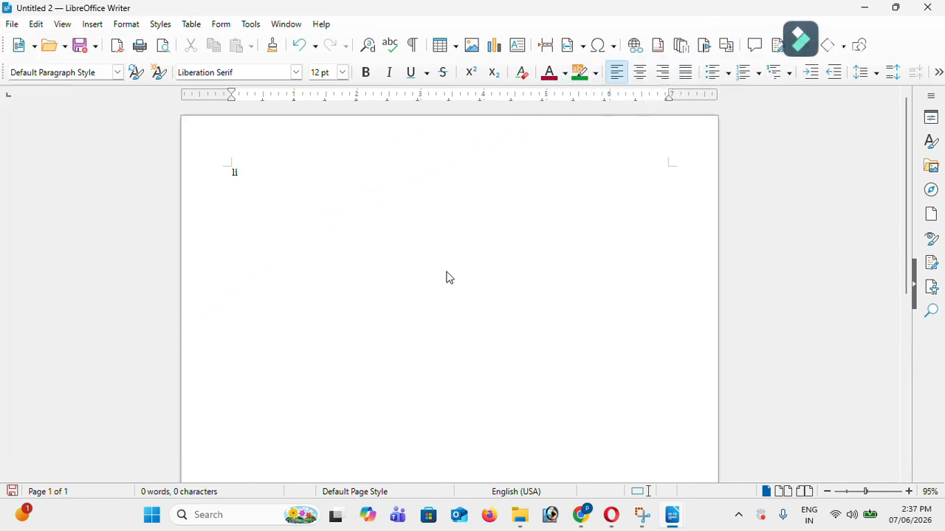
pyautogui.write('breoffice')
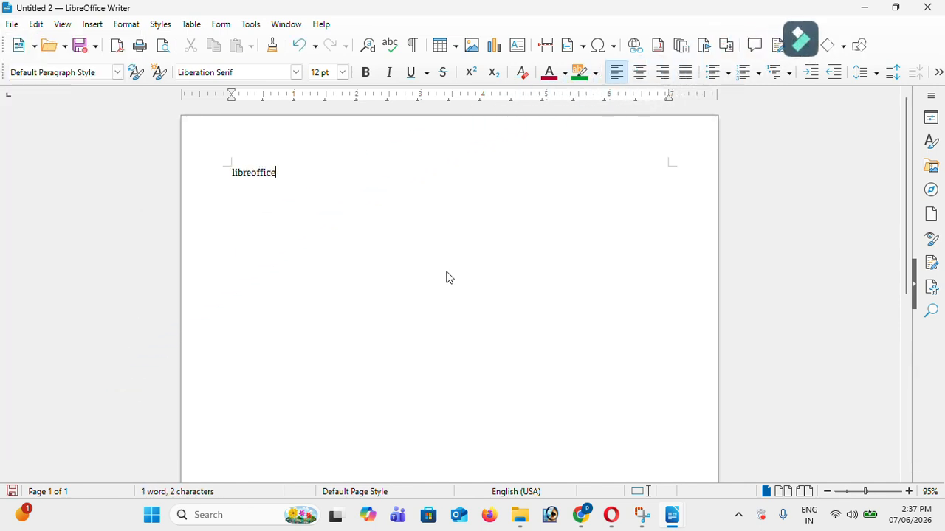
pyautogui.write(' notes')
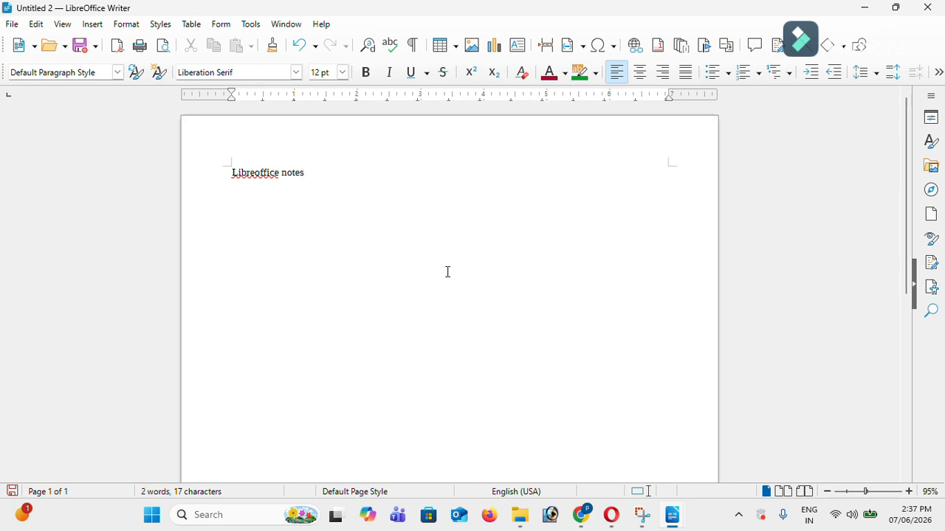
pyautogui.hotkey('ctrl', 'a')
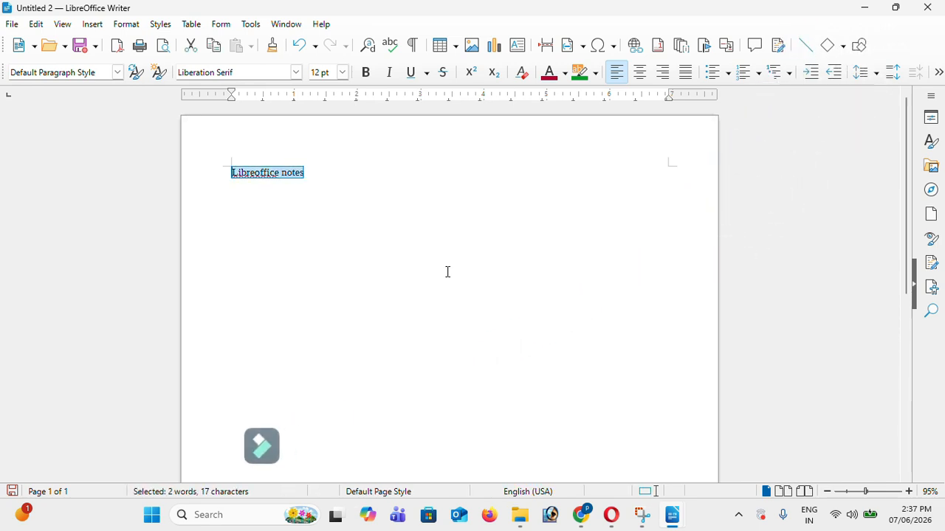
pyautogui.write('1')
pyautogui.hotkey('ctrl', 'z')
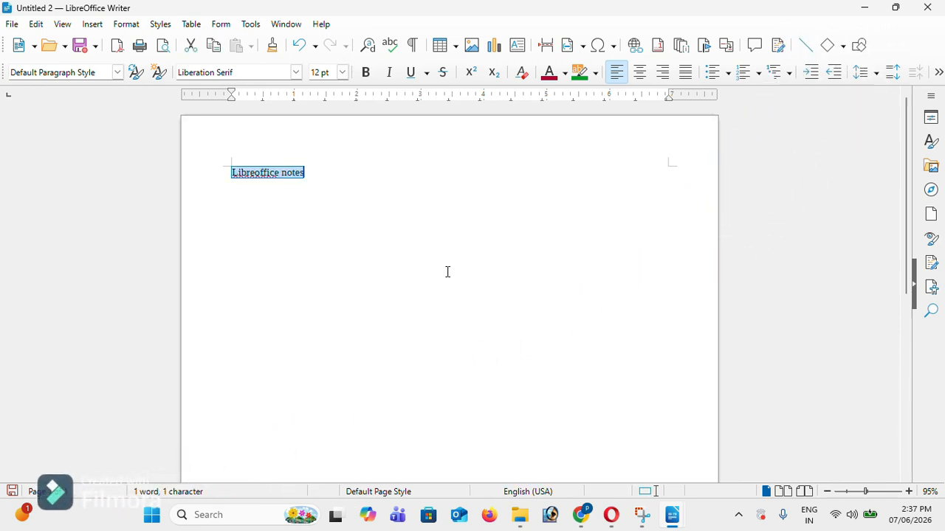
pyautogui.hotkey('ctrl', ']')
pyautogui.hotkey('ctrl', ']')
pyautogui.hotkey('ctrl', ']')
pyautogui.hotkey('ctrl', ']')
pyautogui.hotkey('ctrl', ']')
pyautogui.hotkey('ctrl', ']')
pyautogui.hotkey('ctrl', ']')
pyautogui.hotkey('ctrl', ']')
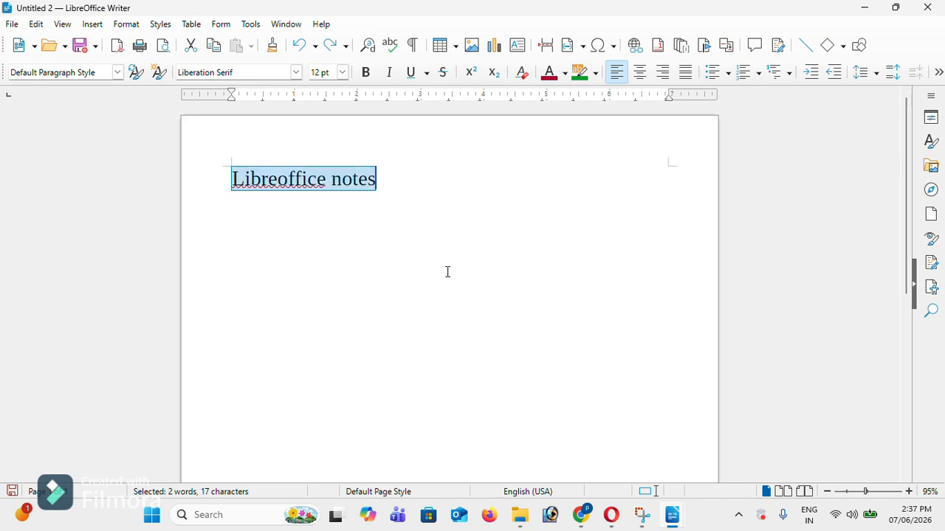
pyautogui.hotkey('ctrl', 'b')
pyautogui.press('Delete')
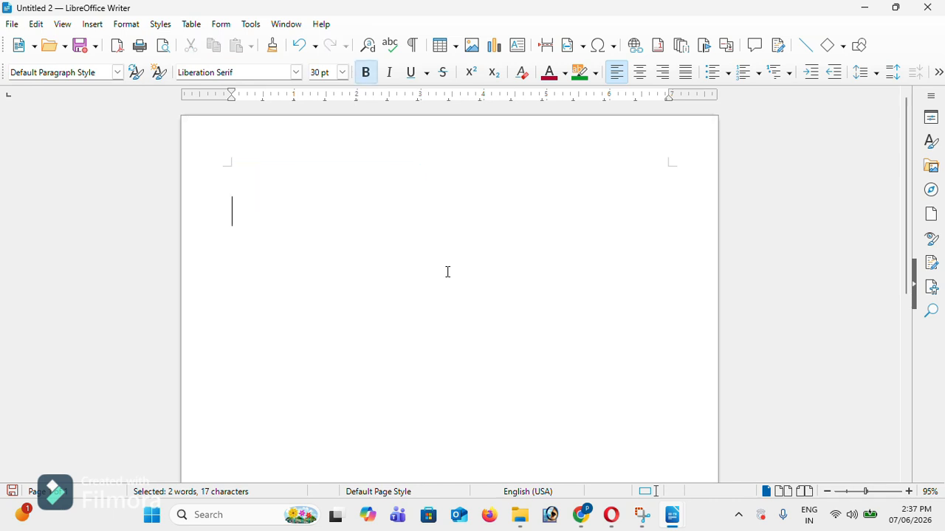
pyautogui.hotkey('ctrl', 'z')
# Insert an AutoText dummy text paragraph below the title using dt and F3
pyautogui.click(447, 272)
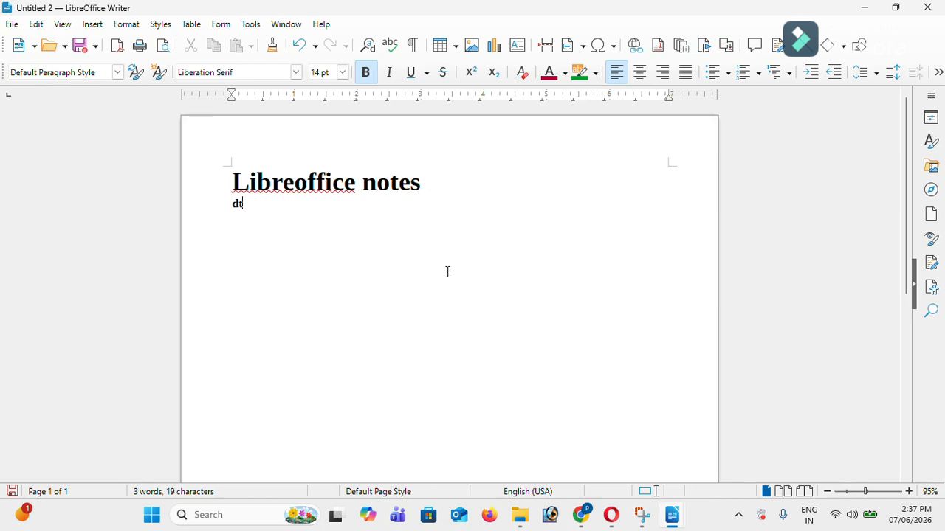
pyautogui.write('dt')
pyautogui.press('F3')
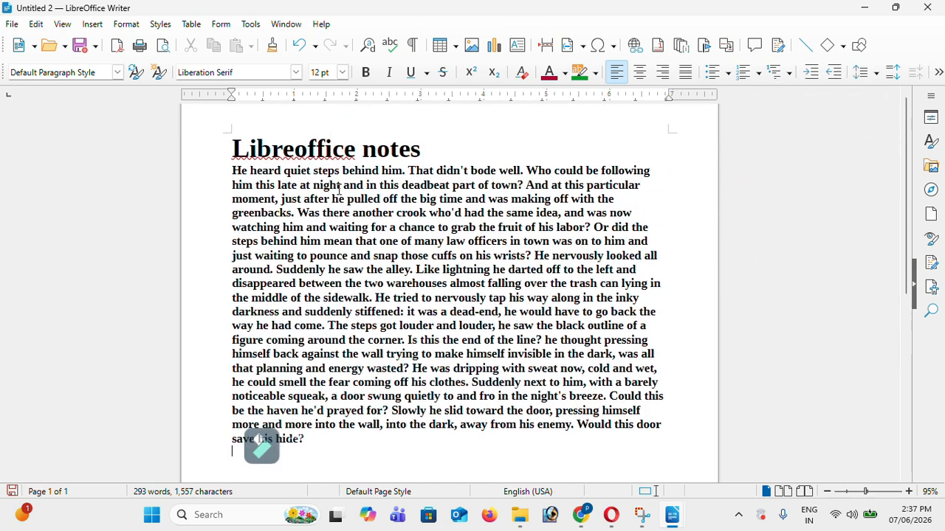
# Save the Untitled 2 story document under the file name 'versions'
pyautogui.scroll(1, 339, 189)
pyautogui.click(12, 24)
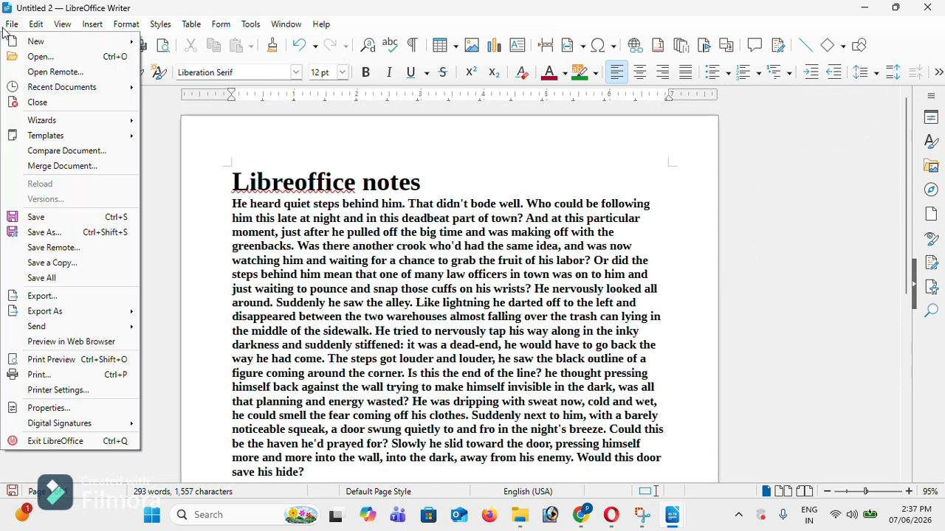
pyautogui.click(336, 244)
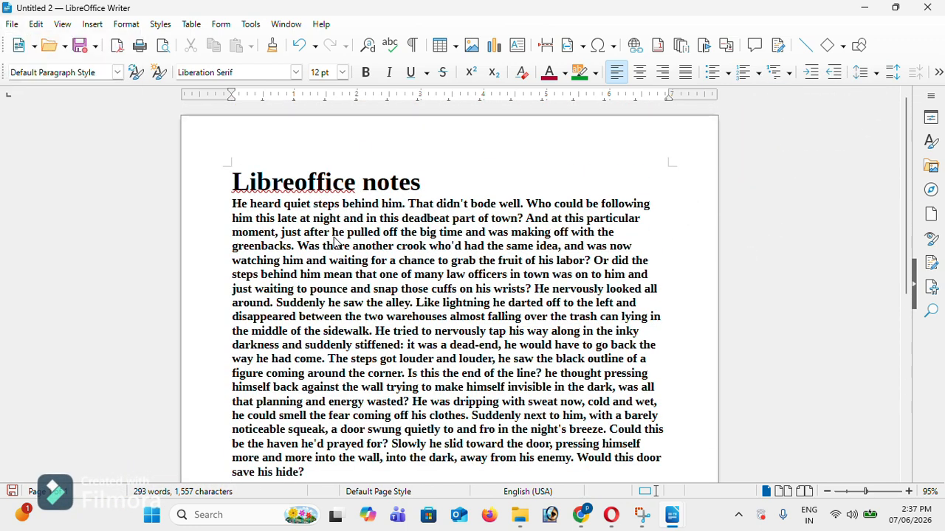
pyautogui.hotkey('ctrl', 's')
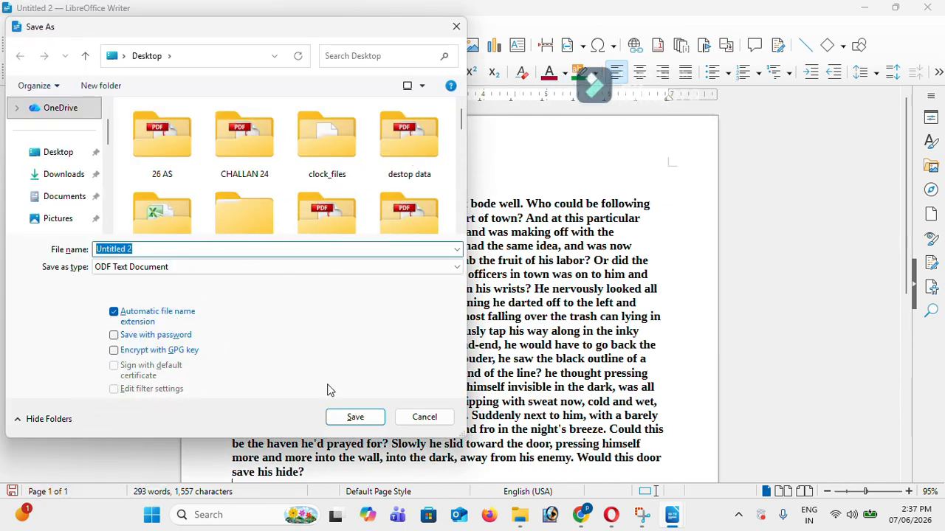
pyautogui.write('versions')
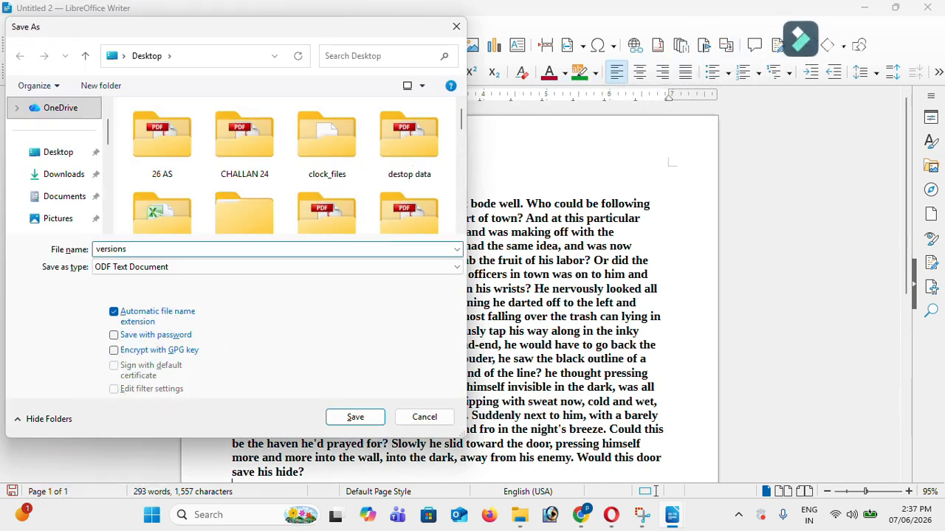
pyautogui.press('Return')
pyautogui.click(12, 24)
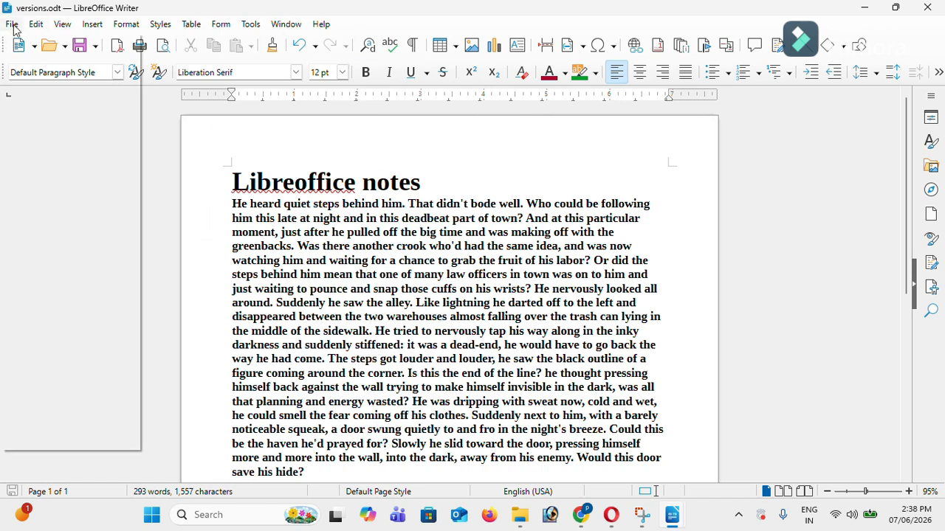
# Save a new version commented 'libreofffice notes', view that comment, then start a new paragraph
pyautogui.click(74, 214)
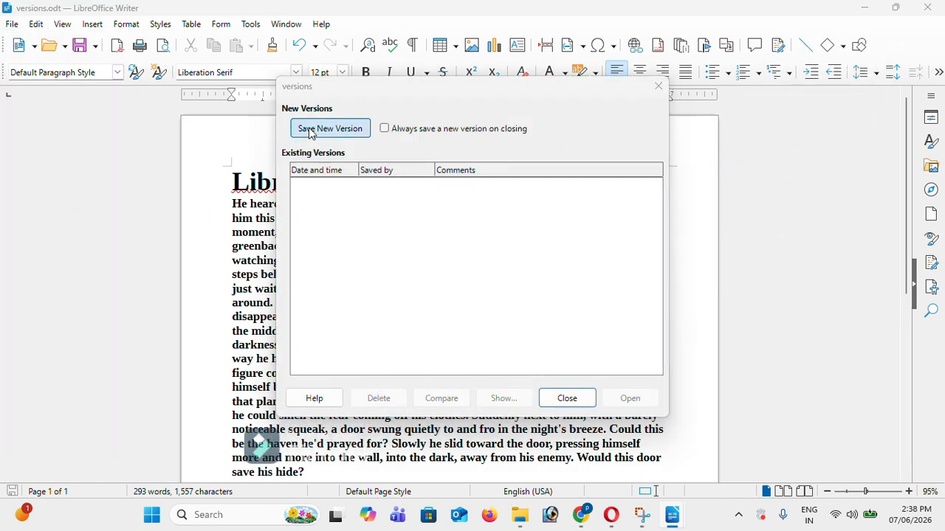
pyautogui.click(310, 130)
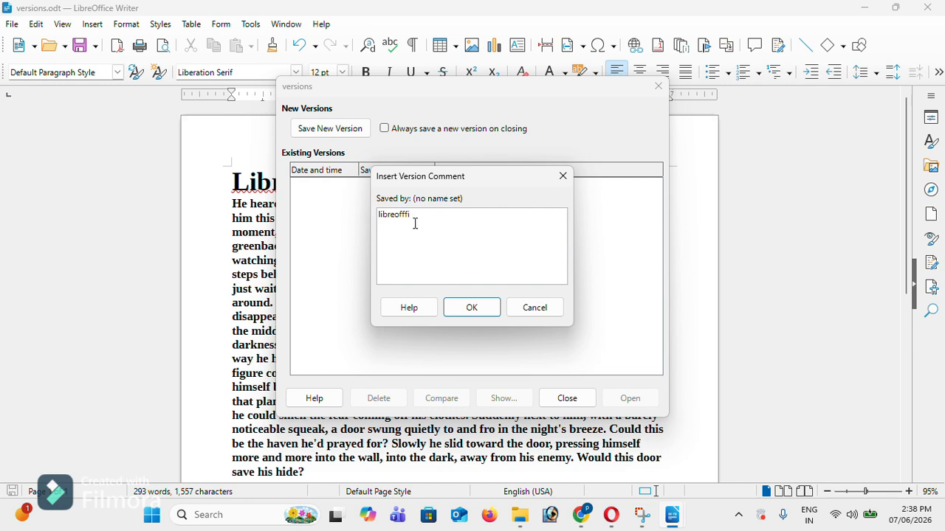
pyautogui.write('libreofffice notes')
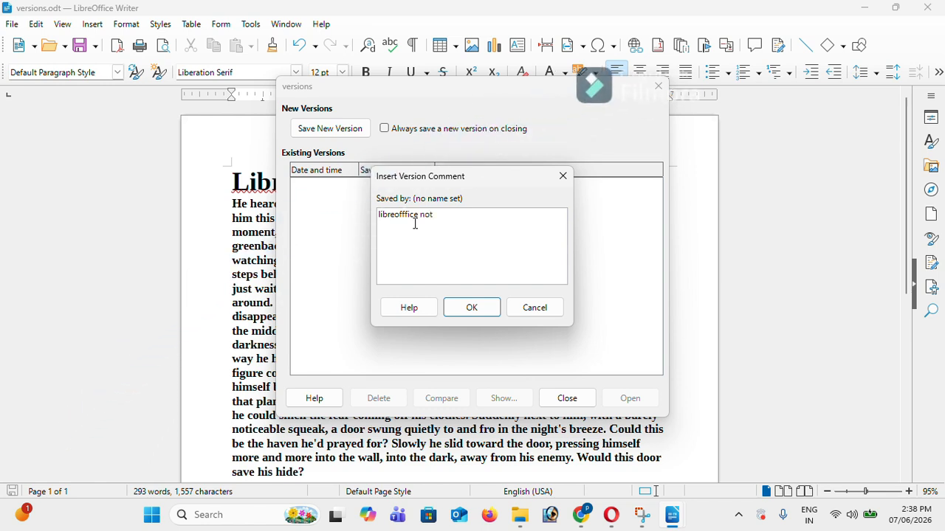
pyautogui.click(471, 308)
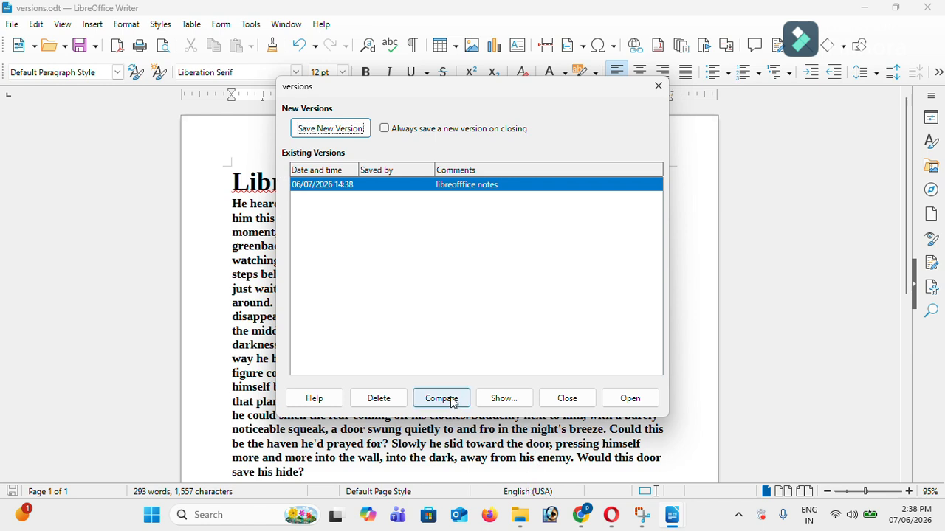
pyautogui.click(523, 398)
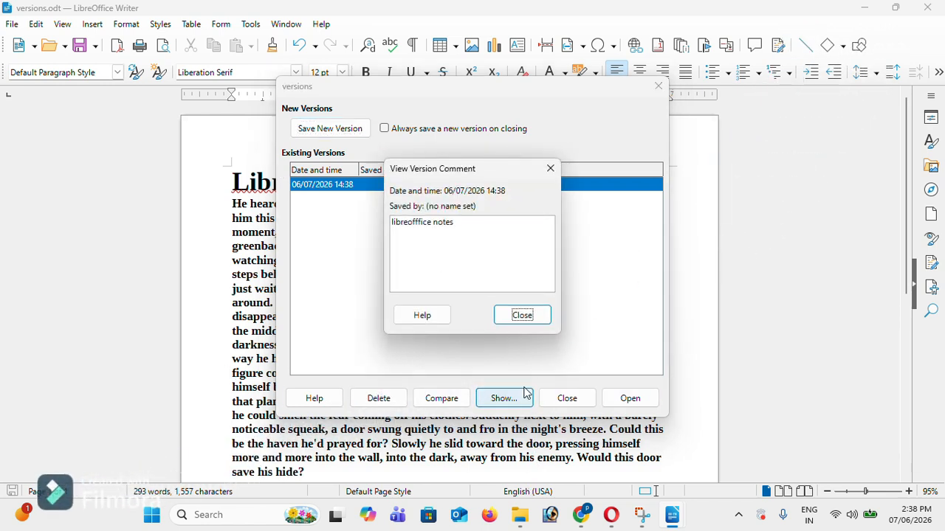
pyautogui.click(525, 322)
pyautogui.click(559, 398)
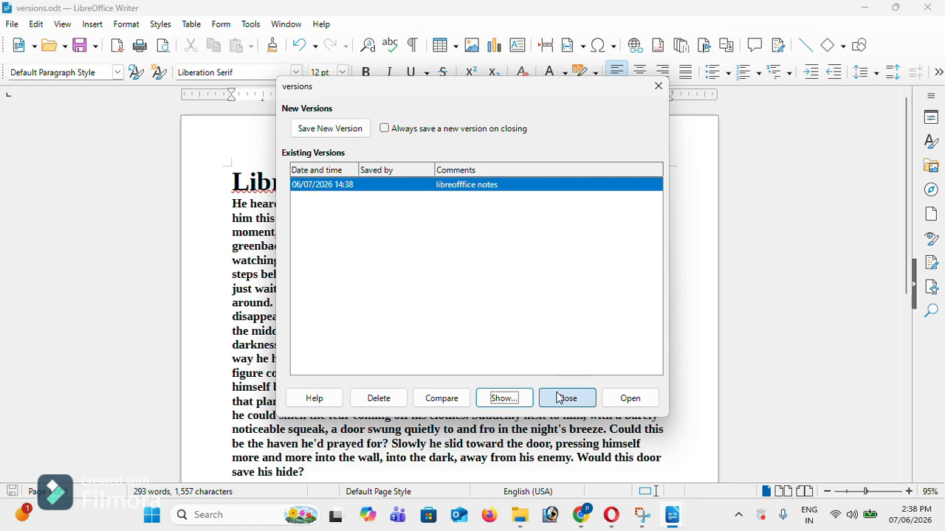
pyautogui.scroll(-5, 318, 221)
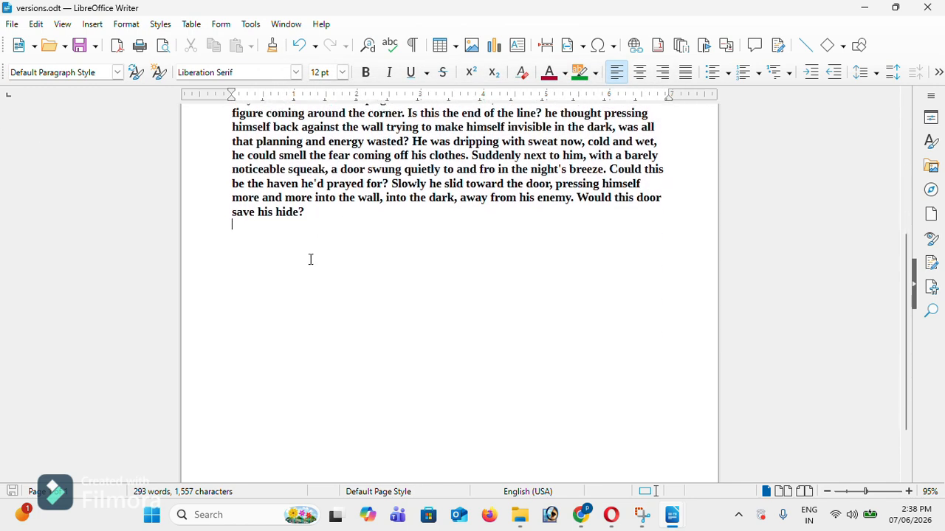
pyautogui.press('Return')
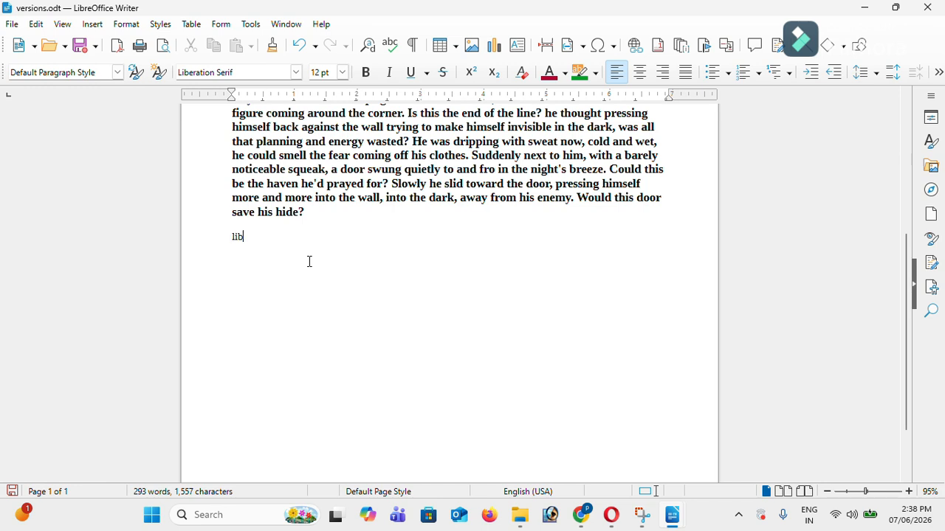
# Type 'libreoffice writer notes' as a bold 40 pt heading with a new line below
pyautogui.write('libreoffice writer notes')
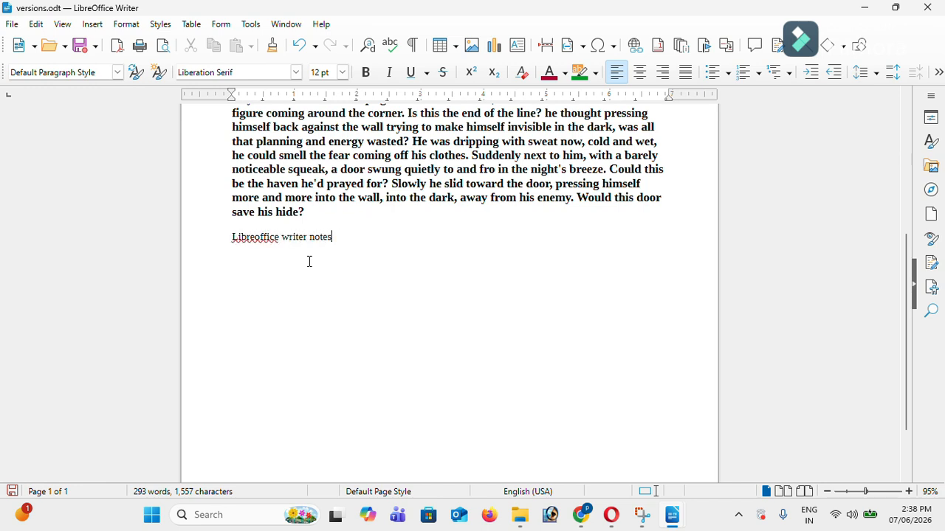
pyautogui.hotkey('ctrl', 'shift', 'Left')
pyautogui.hotkey('ctrl', 'shift', 'Left')
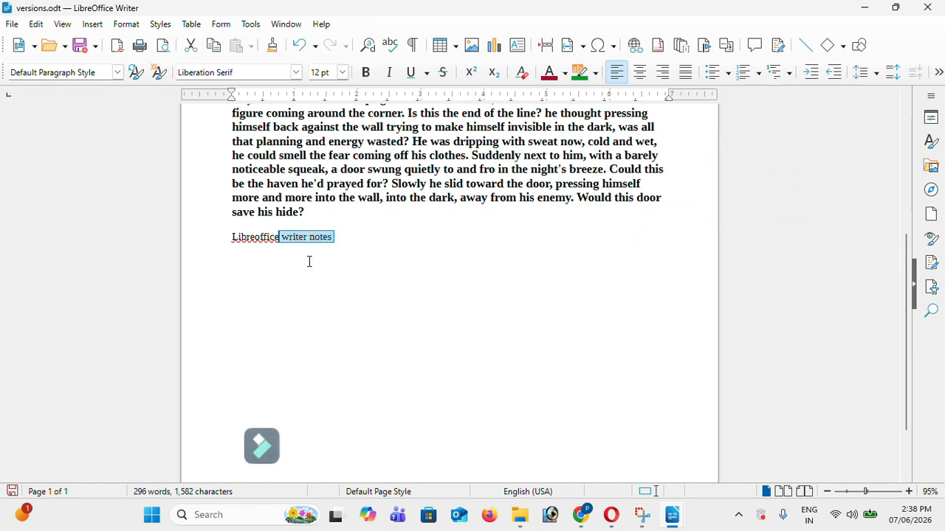
pyautogui.hotkey('ctrl', 'shift', 'Left')
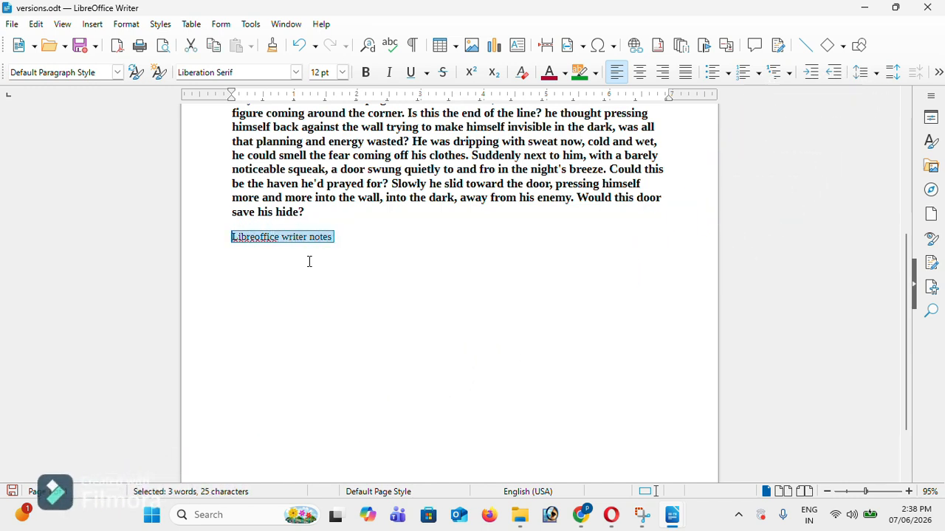
pyautogui.hotkey('ctrl', ']')
pyautogui.hotkey('ctrl', ']')
pyautogui.hotkey('ctrl', ']')
pyautogui.hotkey('ctrl', ']')
pyautogui.hotkey('ctrl', ']')
pyautogui.hotkey('ctrl', ']')
pyautogui.hotkey('ctrl', ']')
pyautogui.hotkey('ctrl', ']')
pyautogui.hotkey('ctrl', ']')
pyautogui.hotkey('ctrl', ']')
pyautogui.hotkey('ctrl', ']')
pyautogui.hotkey('ctrl', ']')
pyautogui.hotkey('ctrl', ']')
pyautogui.hotkey('ctrl', ']')
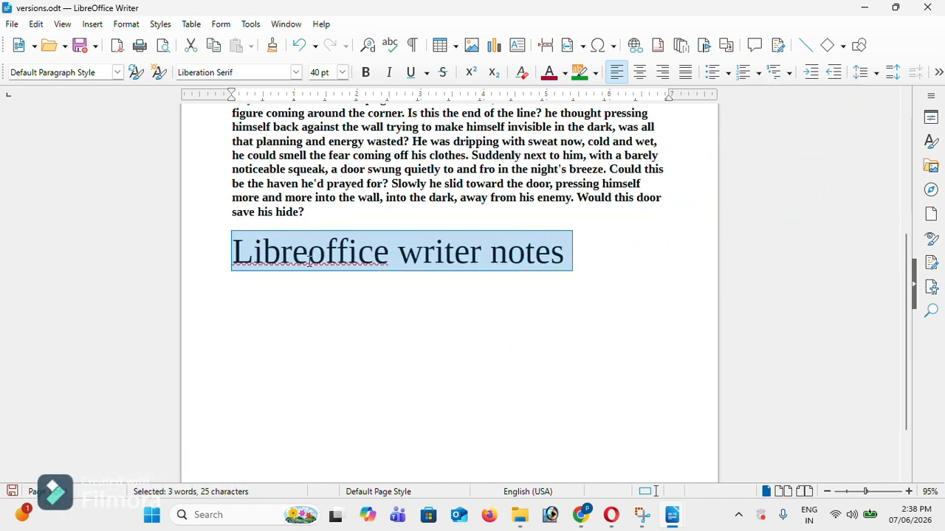
pyautogui.hotkey('ctrl', 'b')
pyautogui.press('Left')
pyautogui.press('Right')
pyautogui.press('Return')
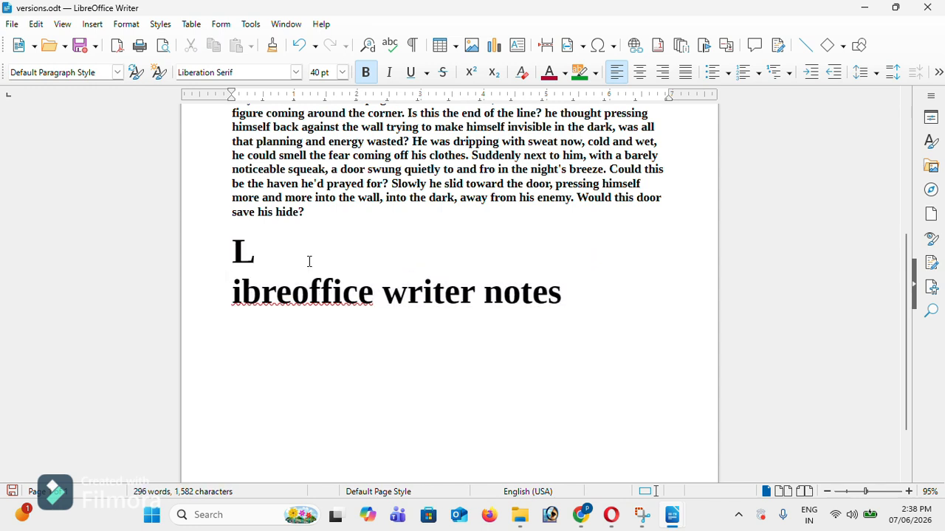
pyautogui.hotkey('ctrl', 'z')
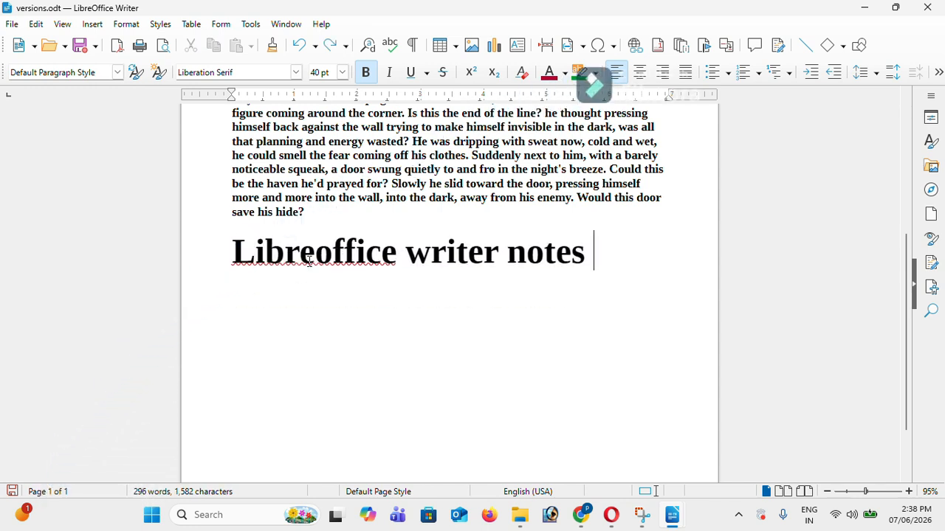
pyautogui.press('Return')
pyautogui.press('BackSpace')
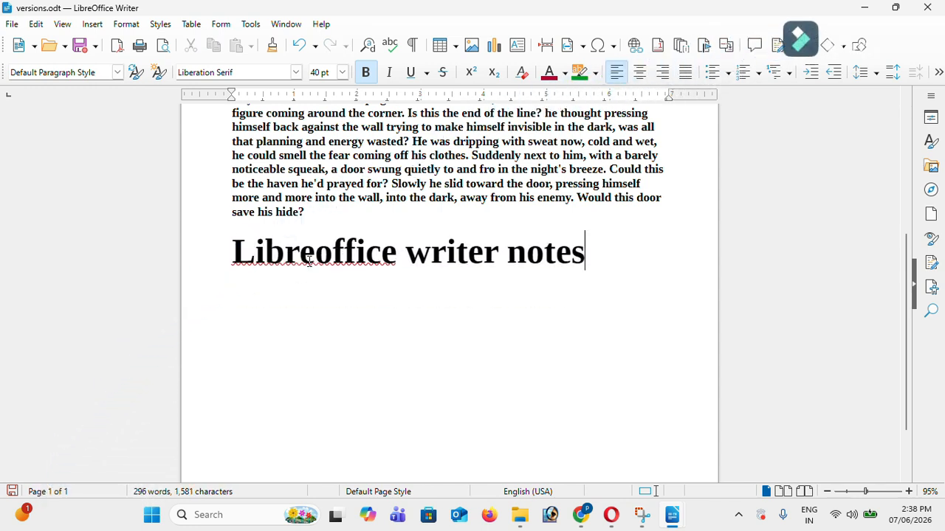
pyautogui.press('Return')
# Paste the copied long paragraph beneath the heading
pyautogui.hotkey('ctrl', 'v')
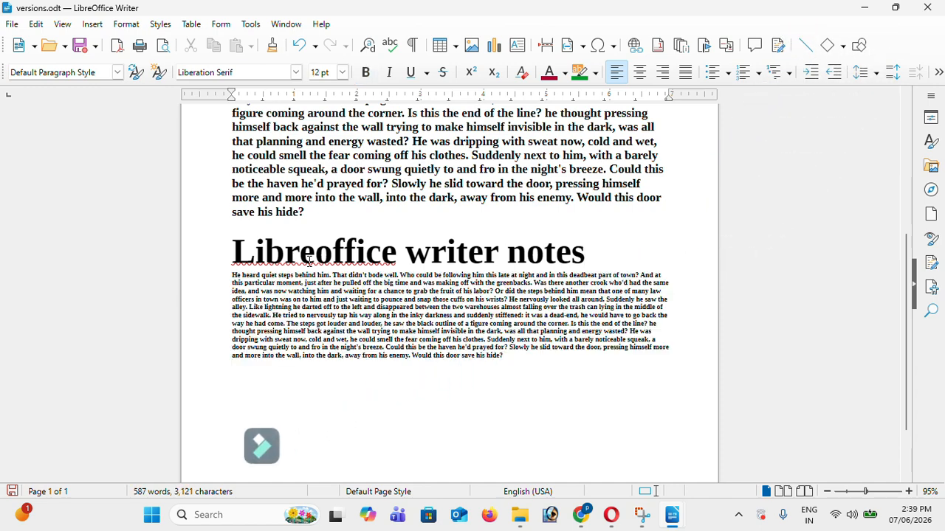
pyautogui.scroll(1, 349, 258)
pyautogui.scroll(1, 349, 258)
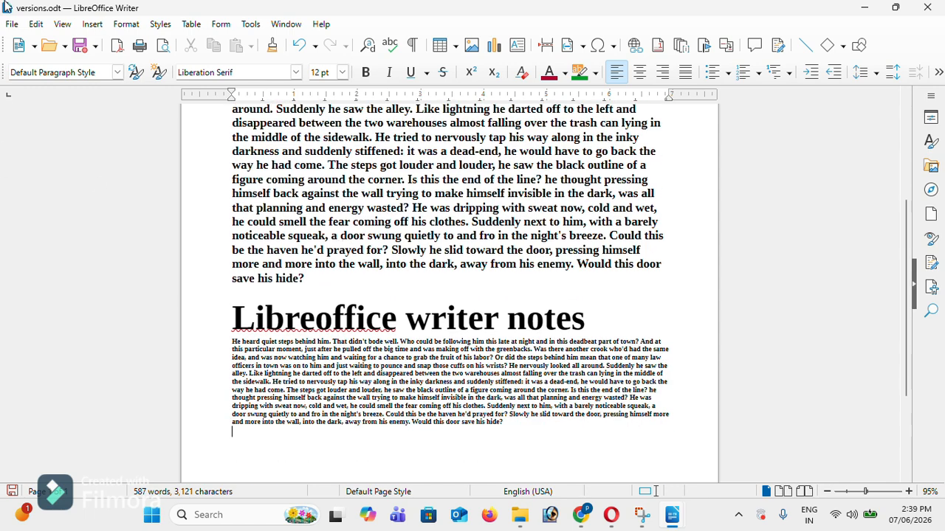
# Store a second version of versions.odt commented 'libreoffice writer notes'
pyautogui.click(11, 25)
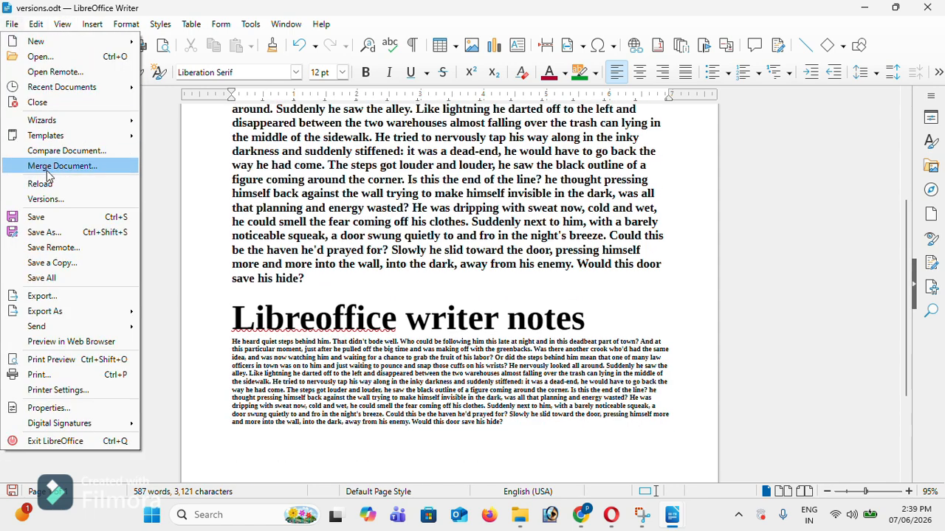
pyautogui.click(53, 201)
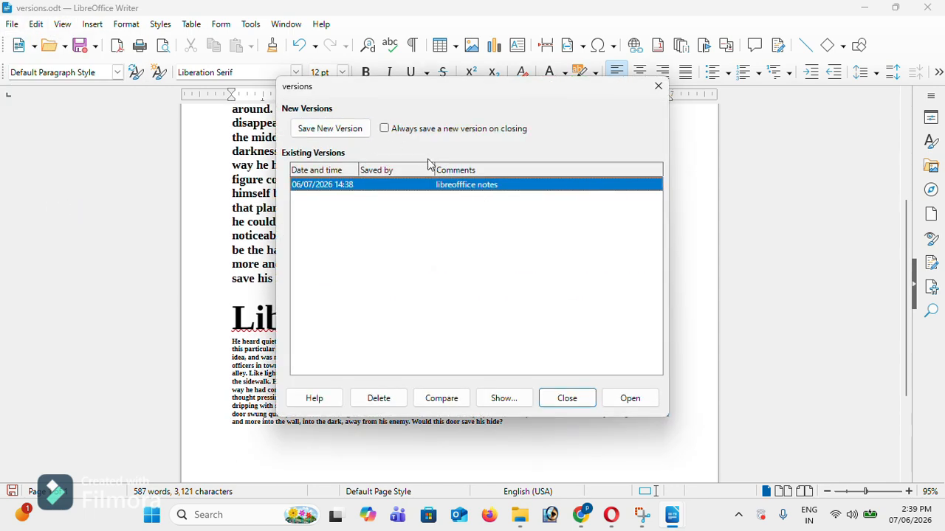
pyautogui.click(332, 128)
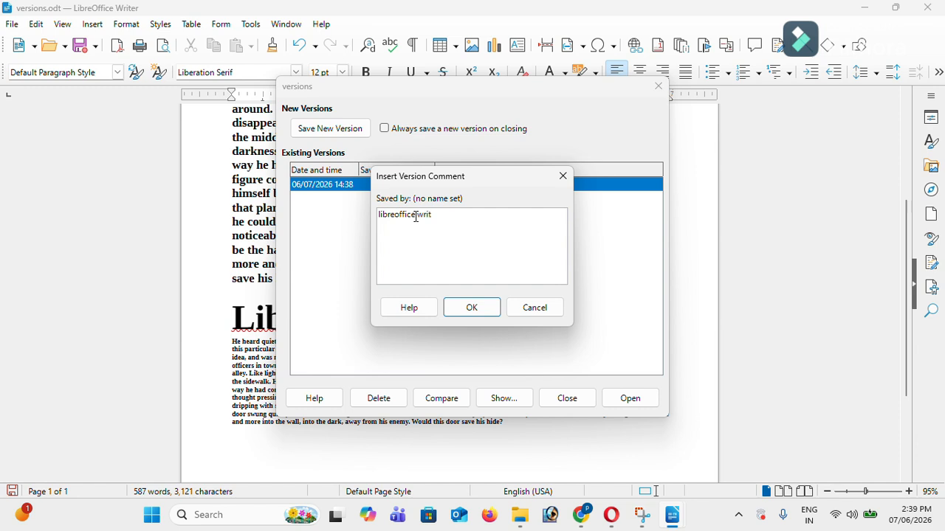
pyautogui.write('libreoffice writer notes')
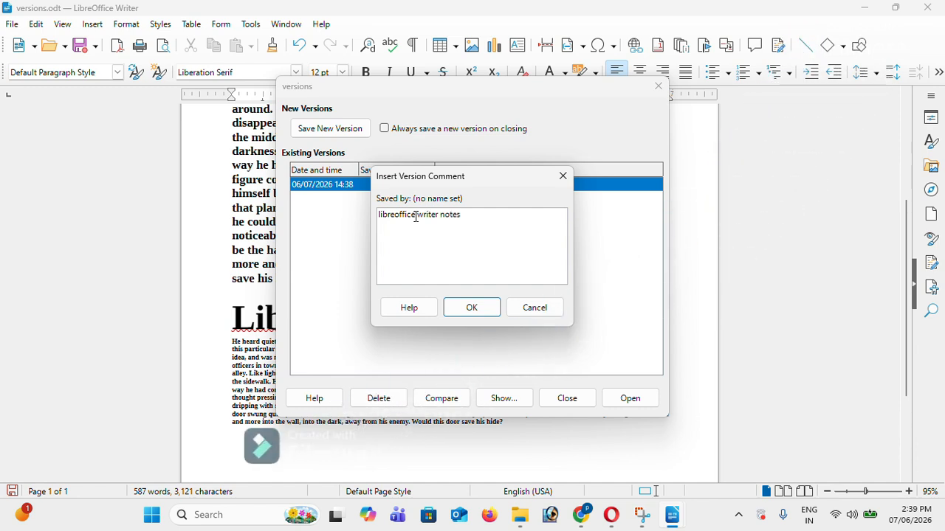
pyautogui.click(451, 308)
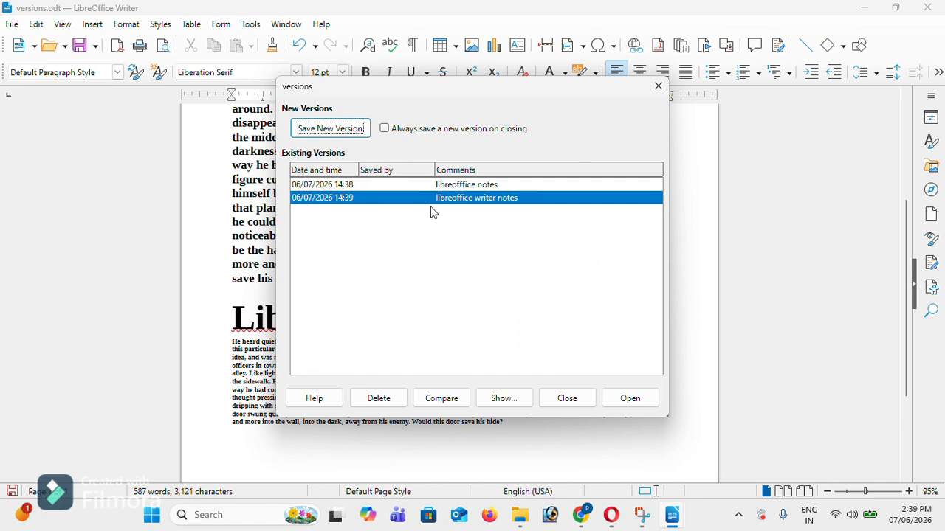
# Close the saved versions list and reopen File > Versions for the document
pyautogui.click(566, 399)
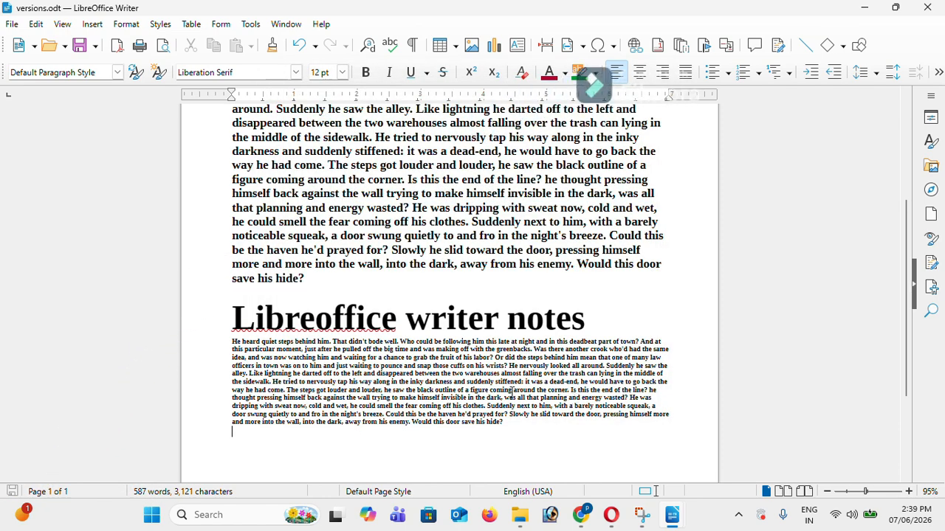
pyautogui.scroll(3, 164, 283)
pyautogui.click(6, 28)
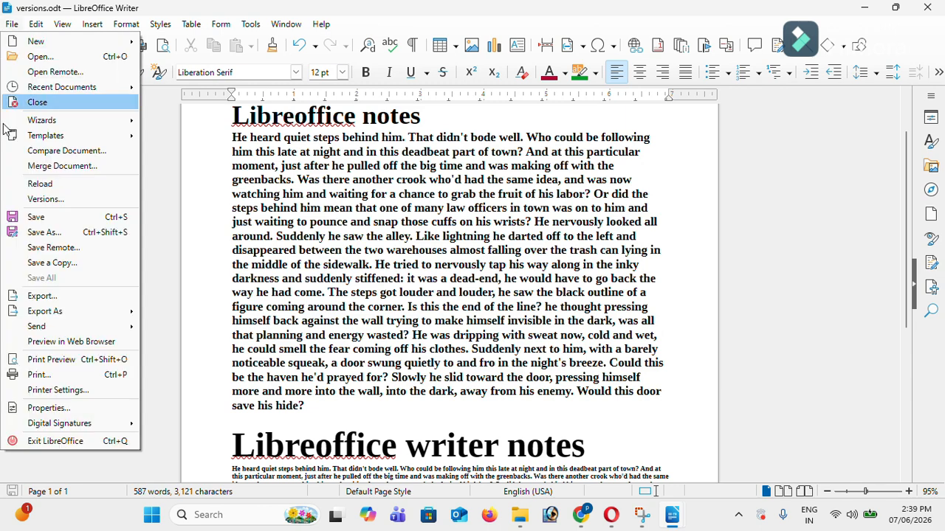
pyautogui.click(31, 207)
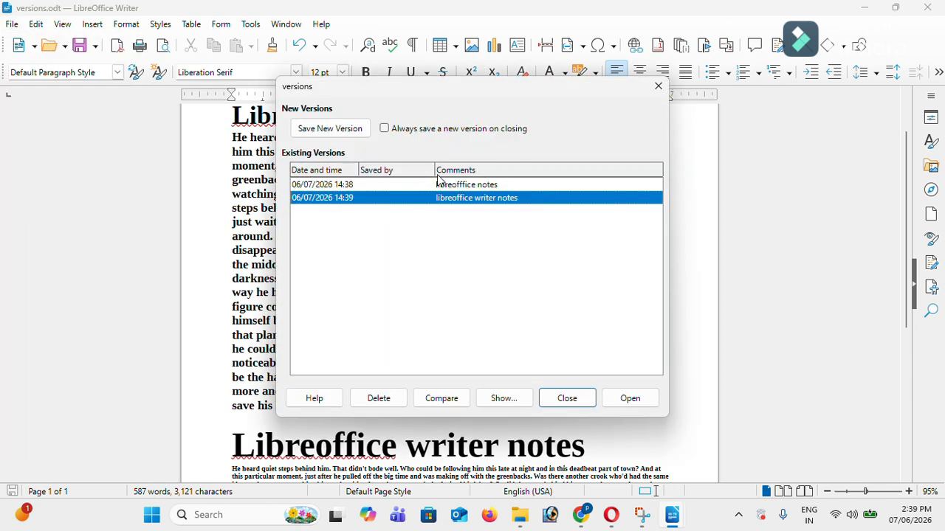
# Select the 14:38 version and view its stored comment, then close the comment
pyautogui.click(440, 187)
pyautogui.click(437, 200)
pyautogui.click(458, 185)
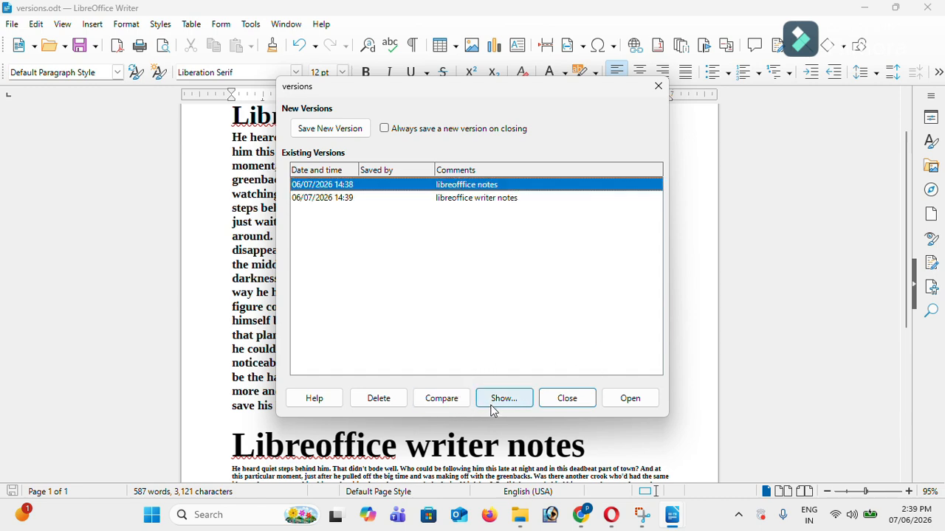
pyautogui.moveTo(520, 92); pyautogui.dragTo(780, 90)
pyautogui.click(757, 399)
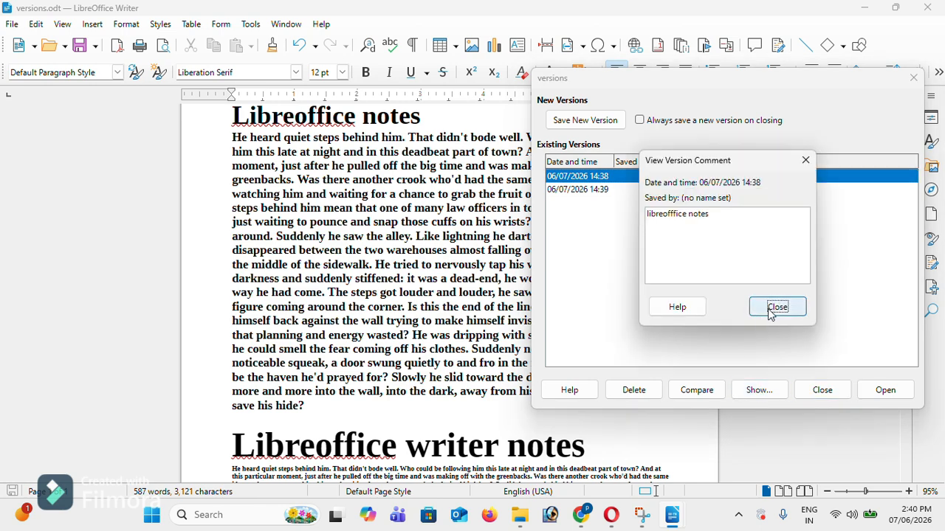
pyautogui.click(763, 312)
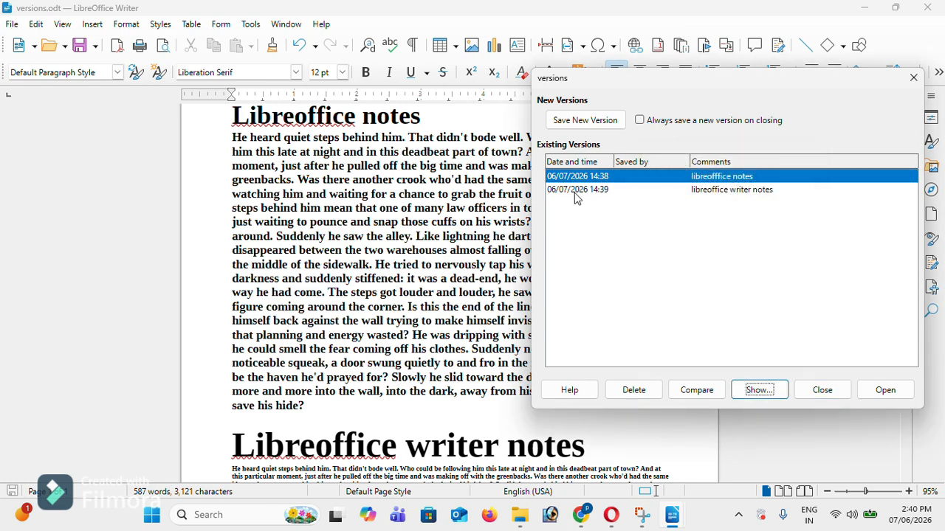
# Compare the document with the 14:38 version and reject all the changes found
pyautogui.click(707, 393)
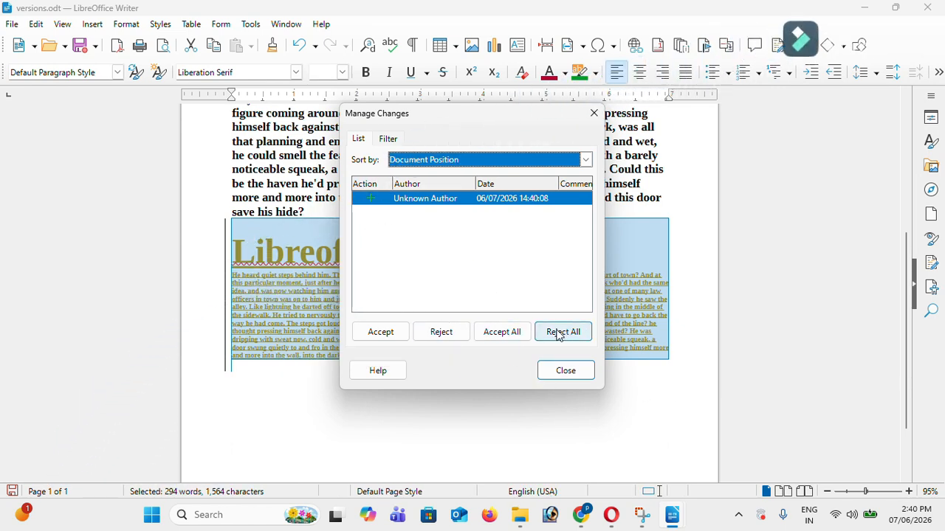
pyautogui.click(503, 332)
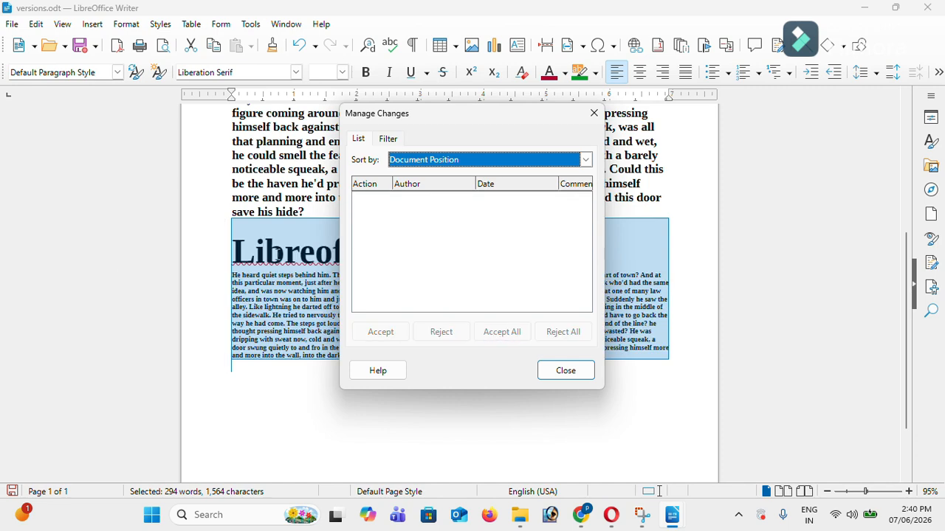
pyautogui.click(594, 115)
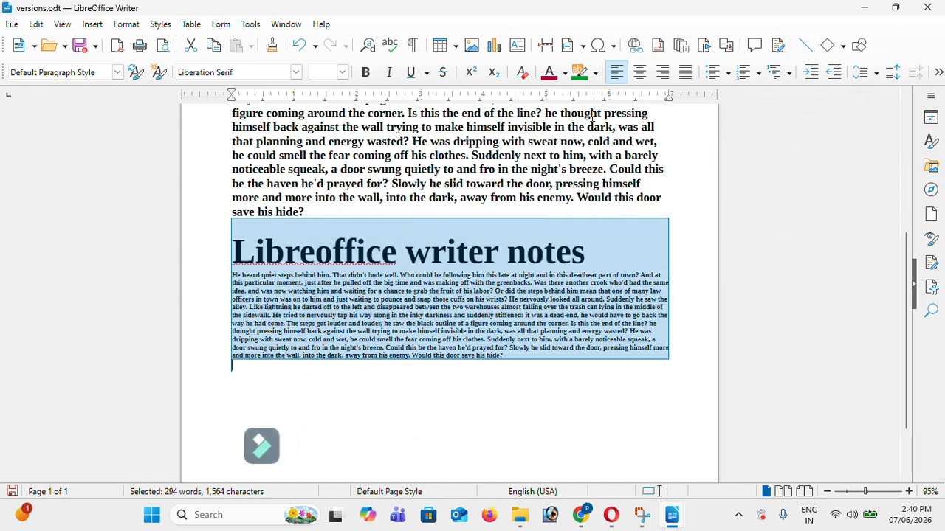
pyautogui.click(335, 244)
pyautogui.click(12, 24)
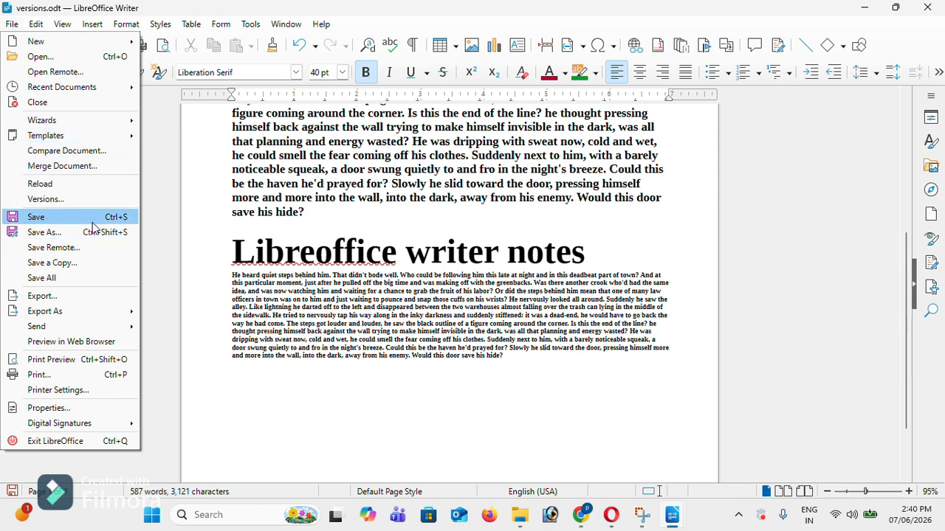
# Close versions.odt, saving its changes, to return to libreoffice notes.odt
pyautogui.click(932, 6)
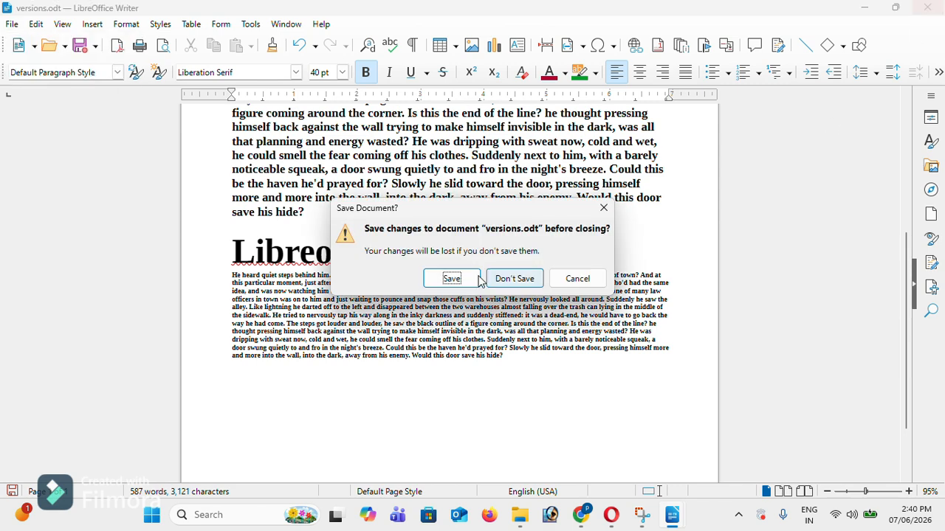
pyautogui.click(451, 278)
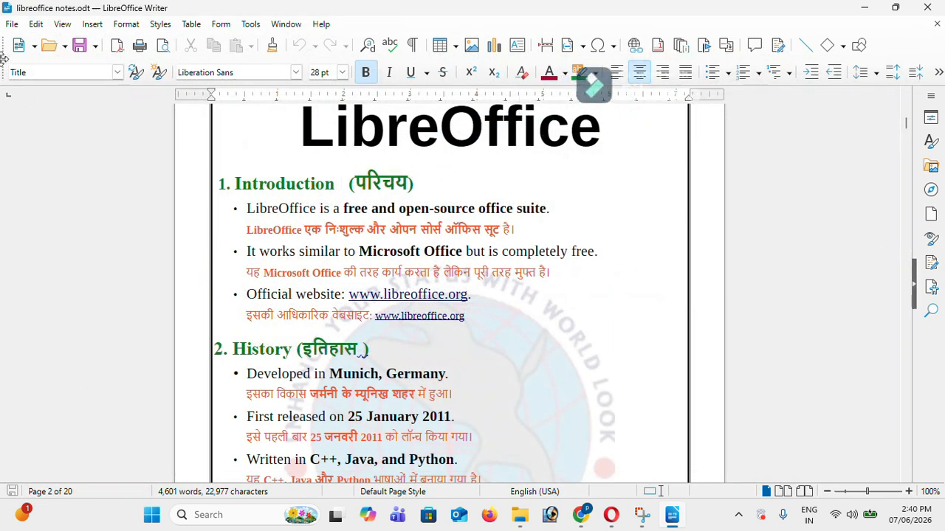
pyautogui.click(12, 24)
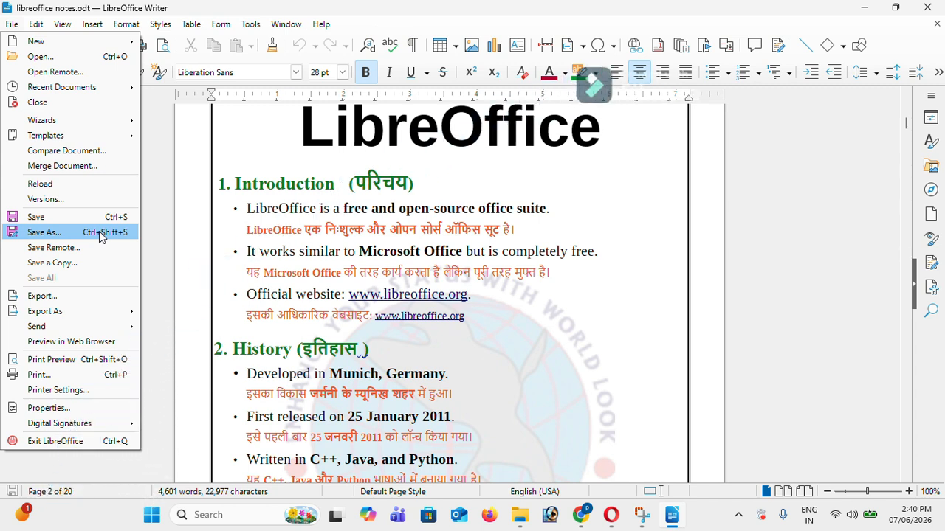
pyautogui.click(216, 244)
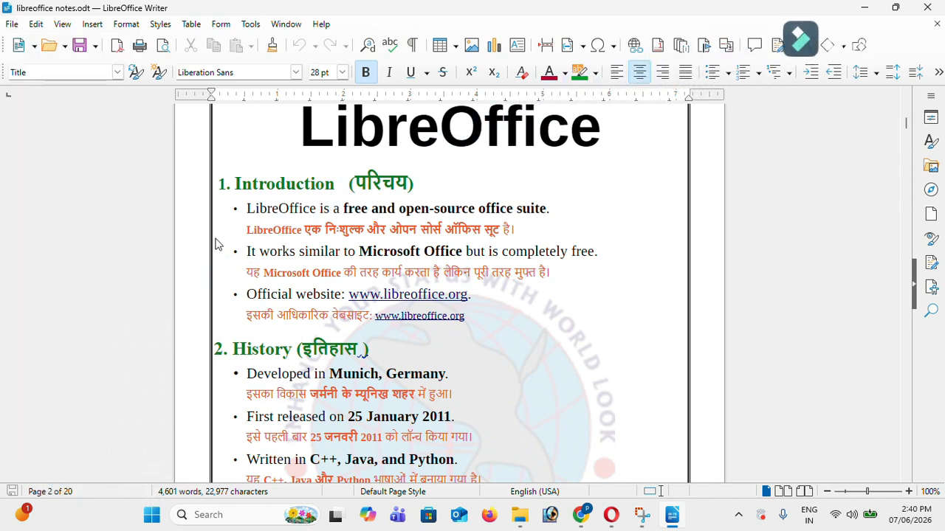
# Create a new document with a dt dummy-text paragraph and save it as Untitled 2
pyautogui.hotkey('ctrl', 'n')
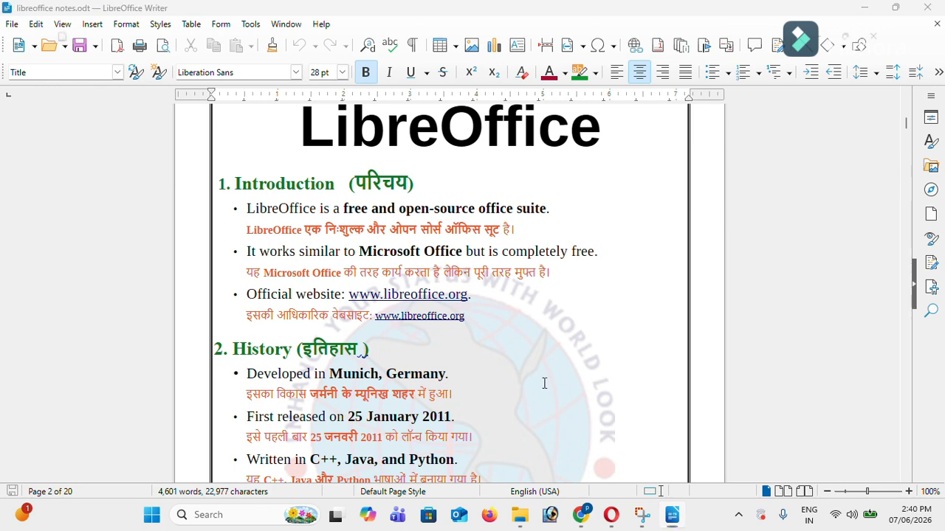
pyautogui.write('d ')
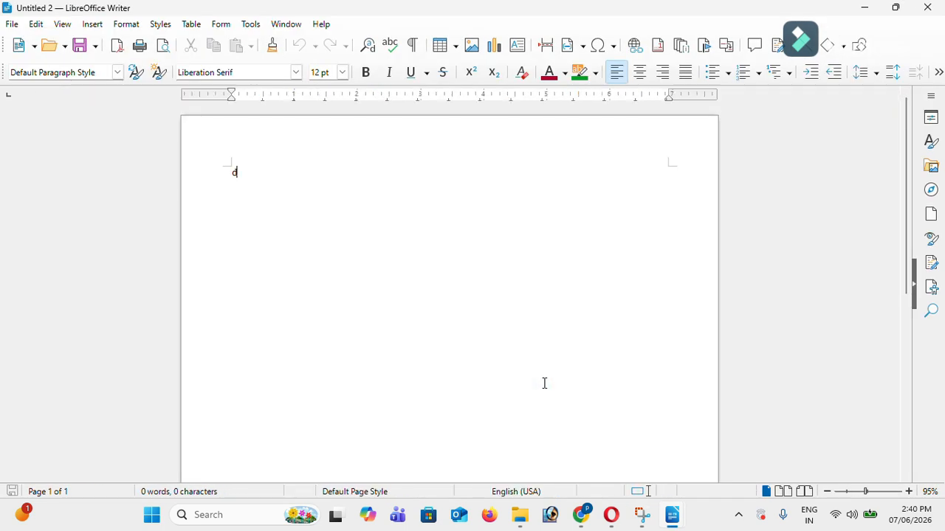
pyautogui.write('t')
pyautogui.press('F3')
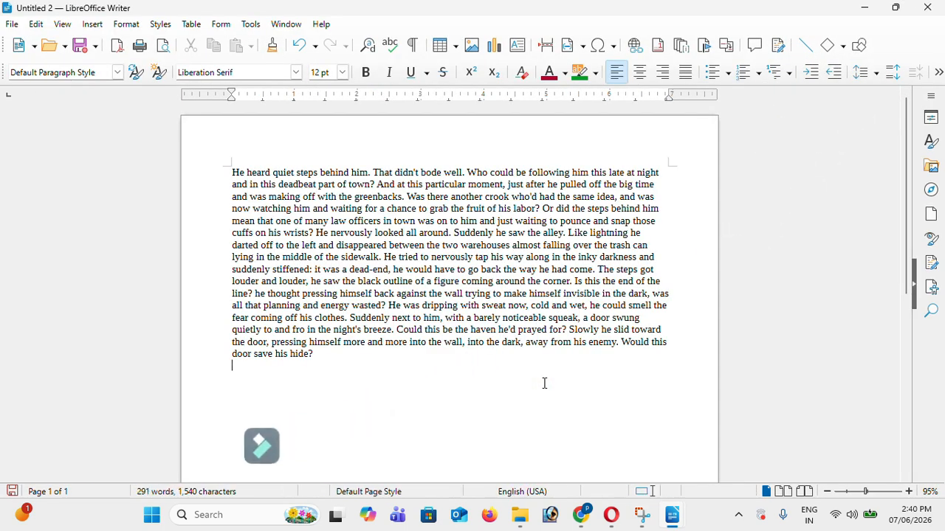
pyautogui.hotkey('ctrl', 's')
pyautogui.press('Return')
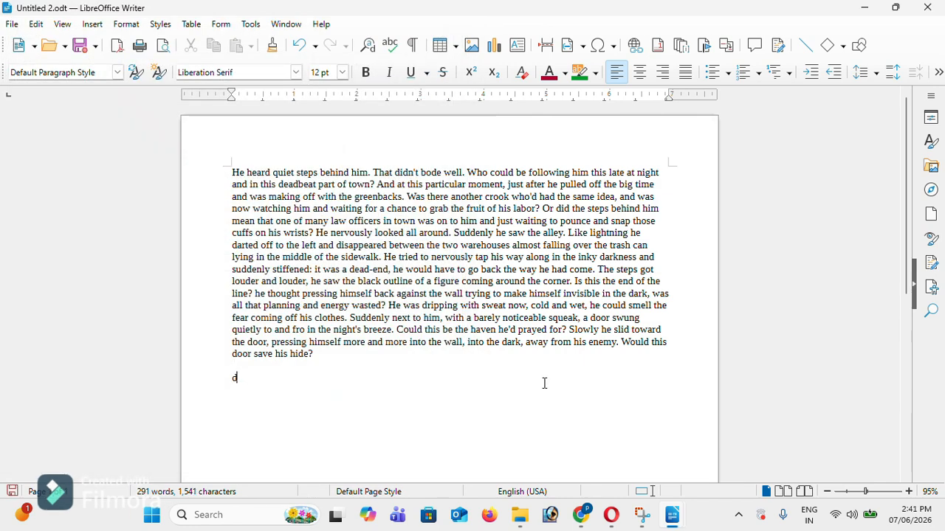
# Add a second paragraph of dummy text with F3
pyautogui.press('F3')
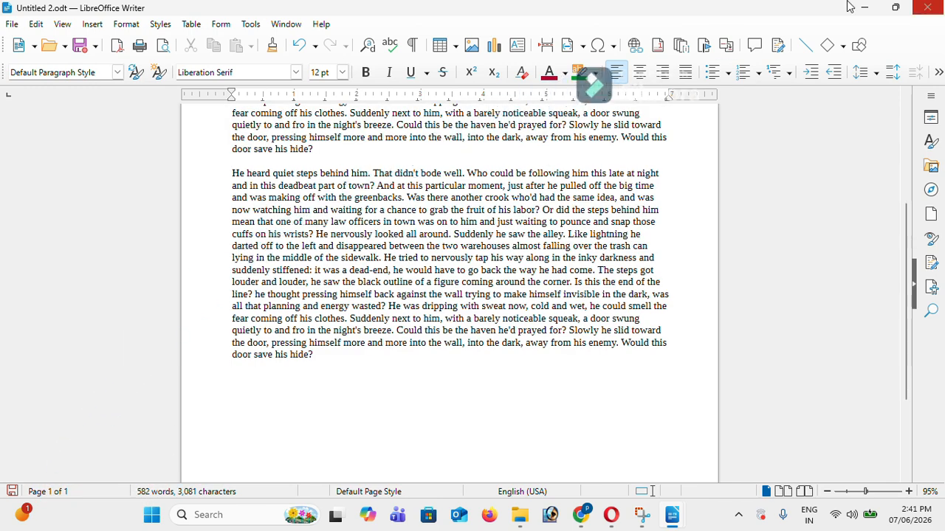
pyautogui.click(10, 25)
pyautogui.click(9, 26)
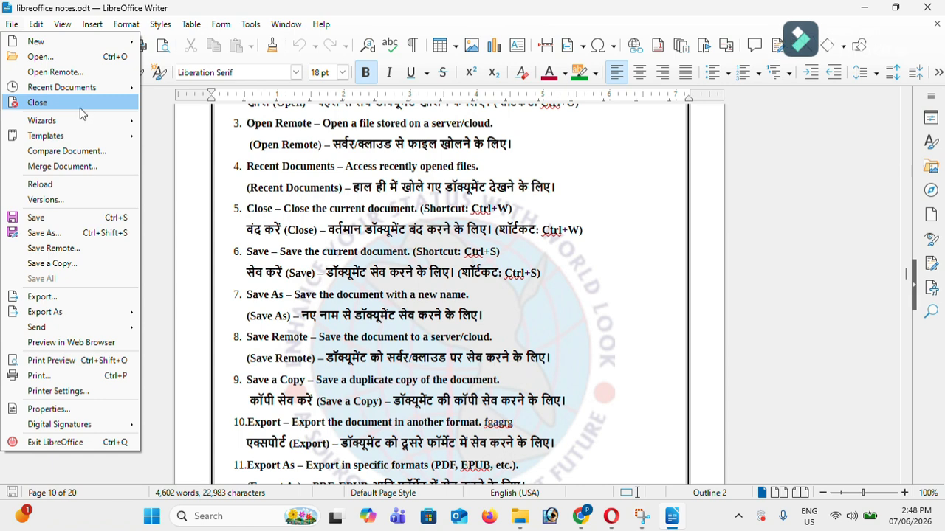
# Exit LibreOffice entirely from the File menu
pyautogui.click(78, 443)
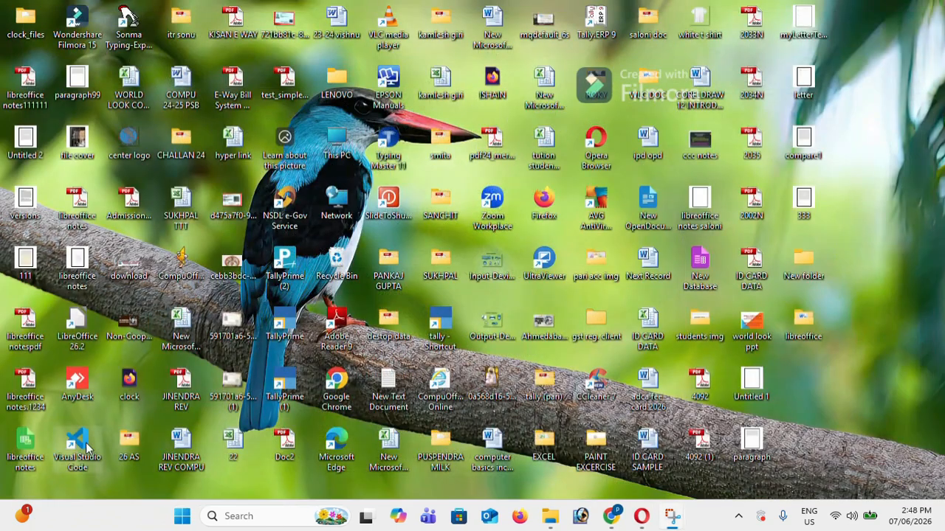